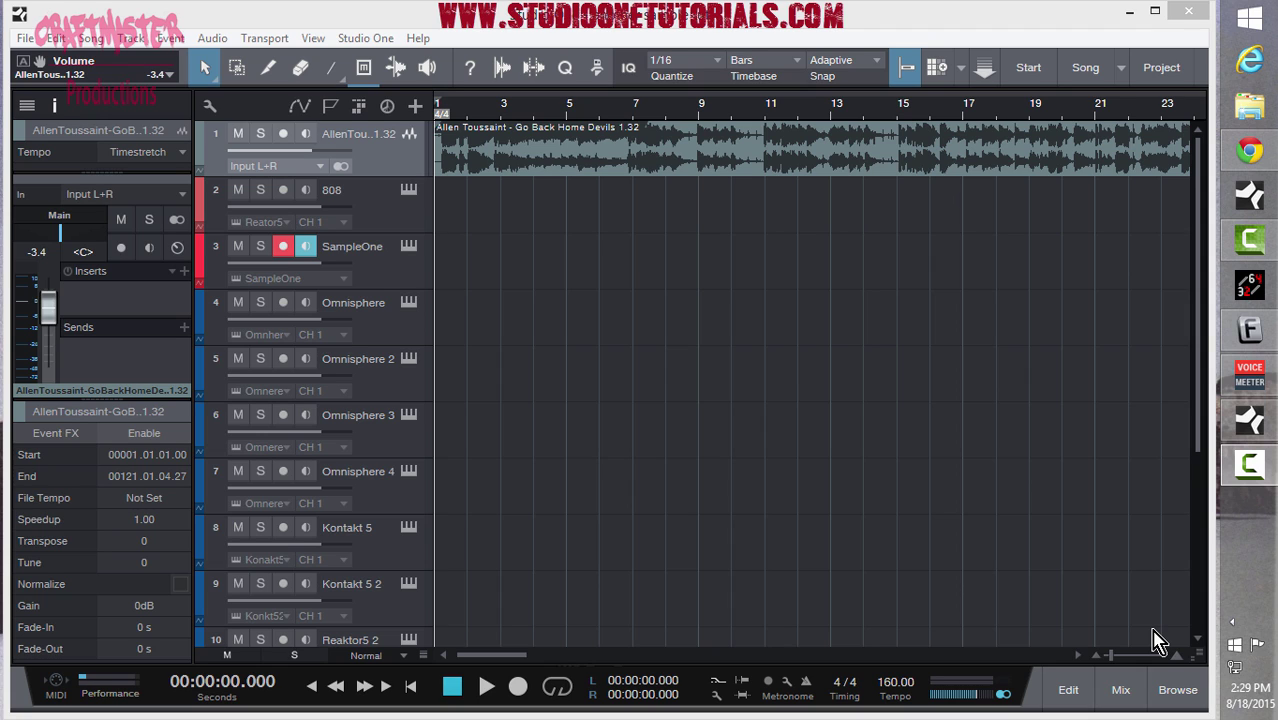
Step: While the song plays, pull the sample track fader to -9.7 dB and switch its output from Main to band
click(976, 516)
key(space)
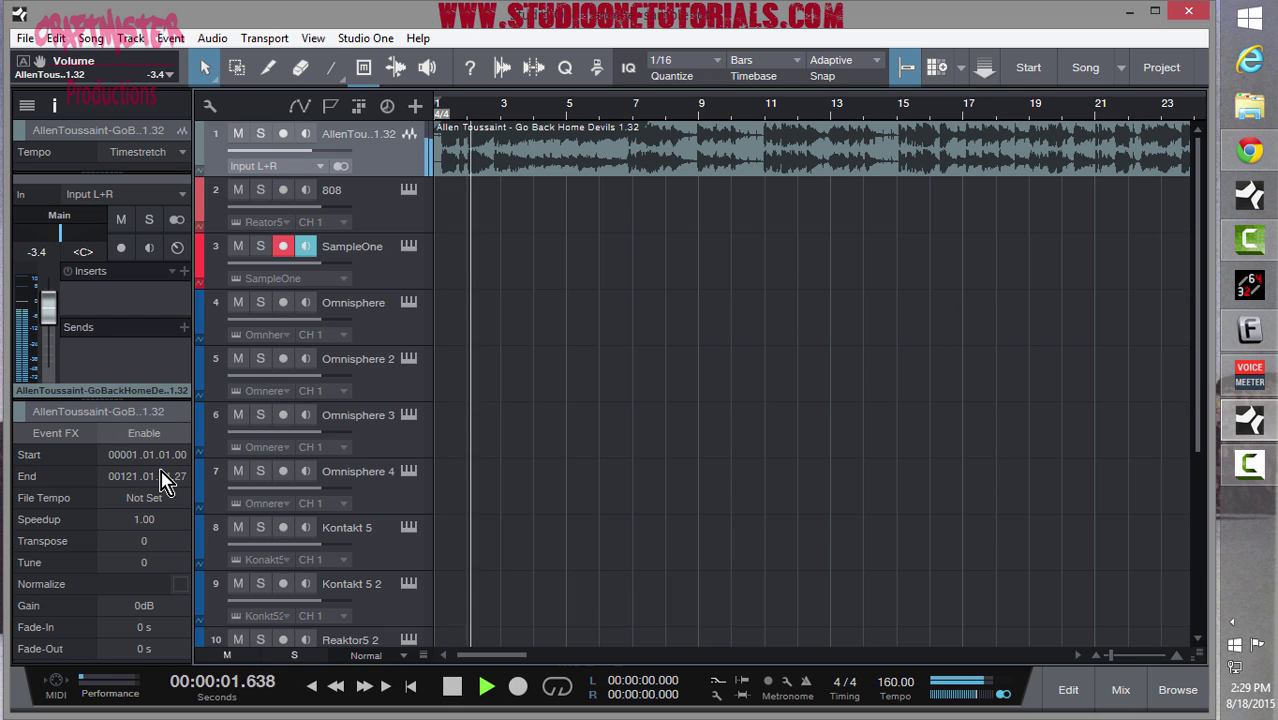
drag(48, 301, 48, 318)
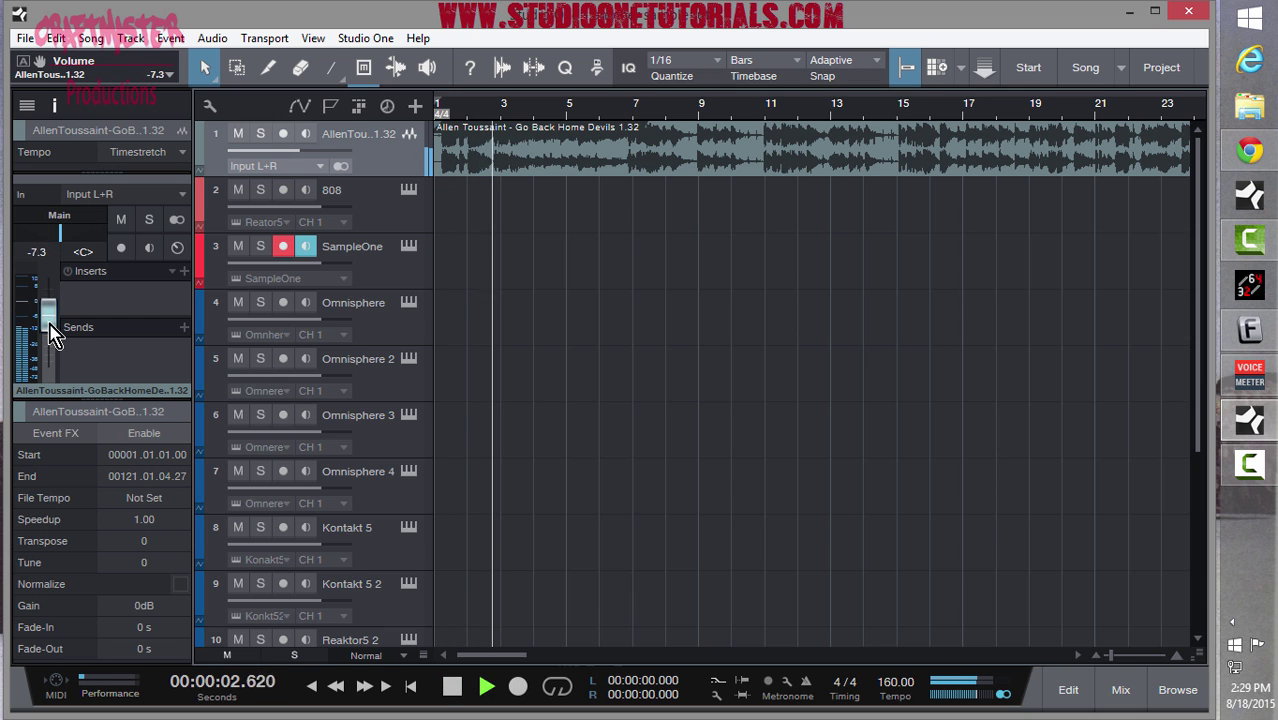
click(86, 218)
click(94, 292)
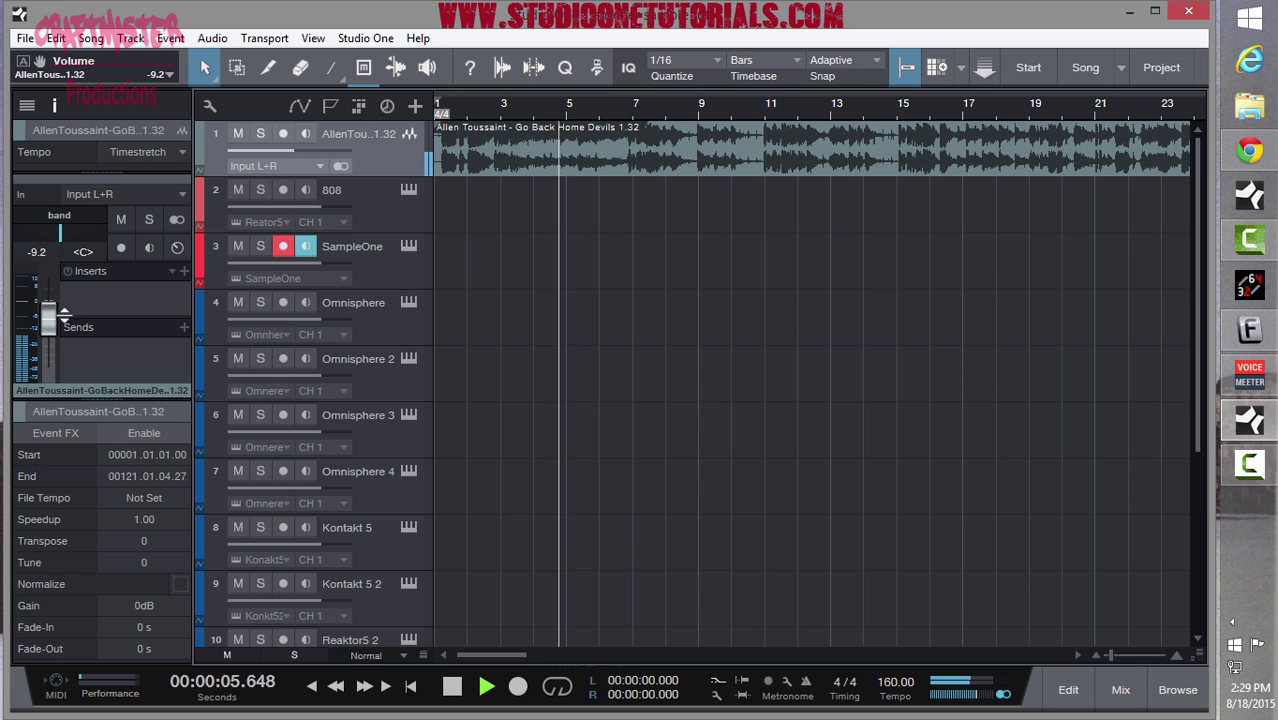
drag(52, 322, 57, 331)
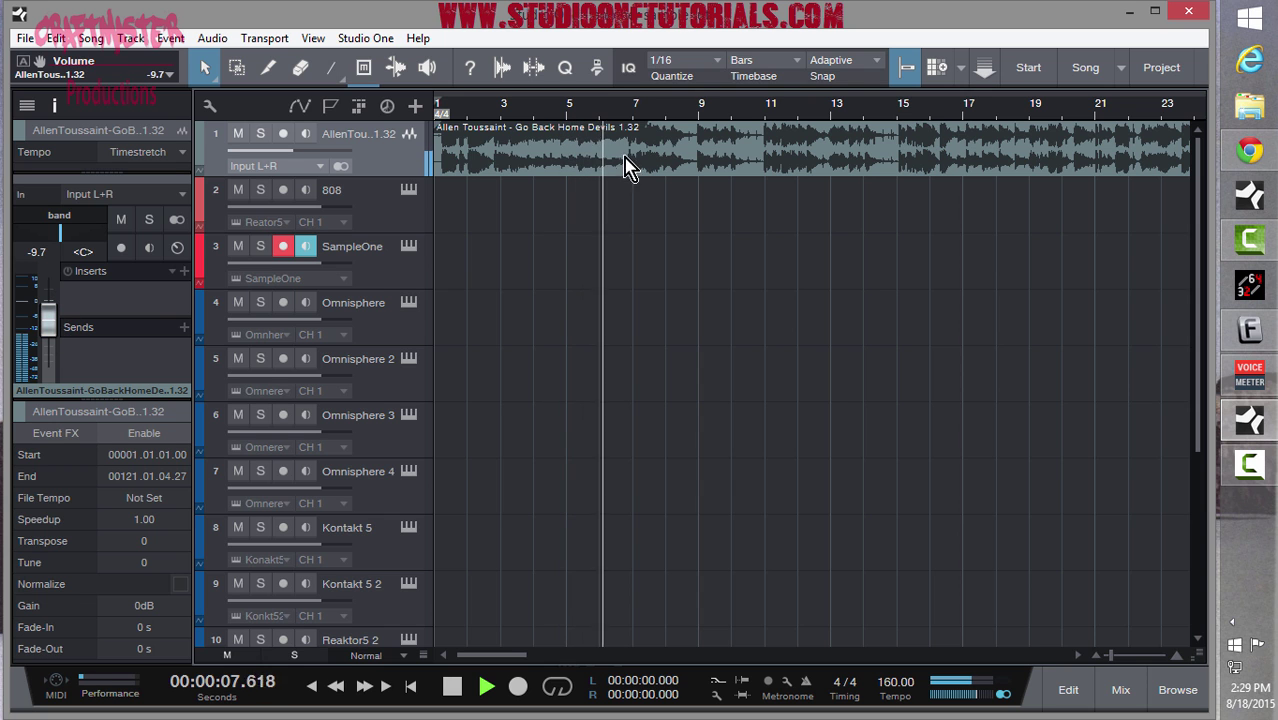
drag(645, 108, 642, 62)
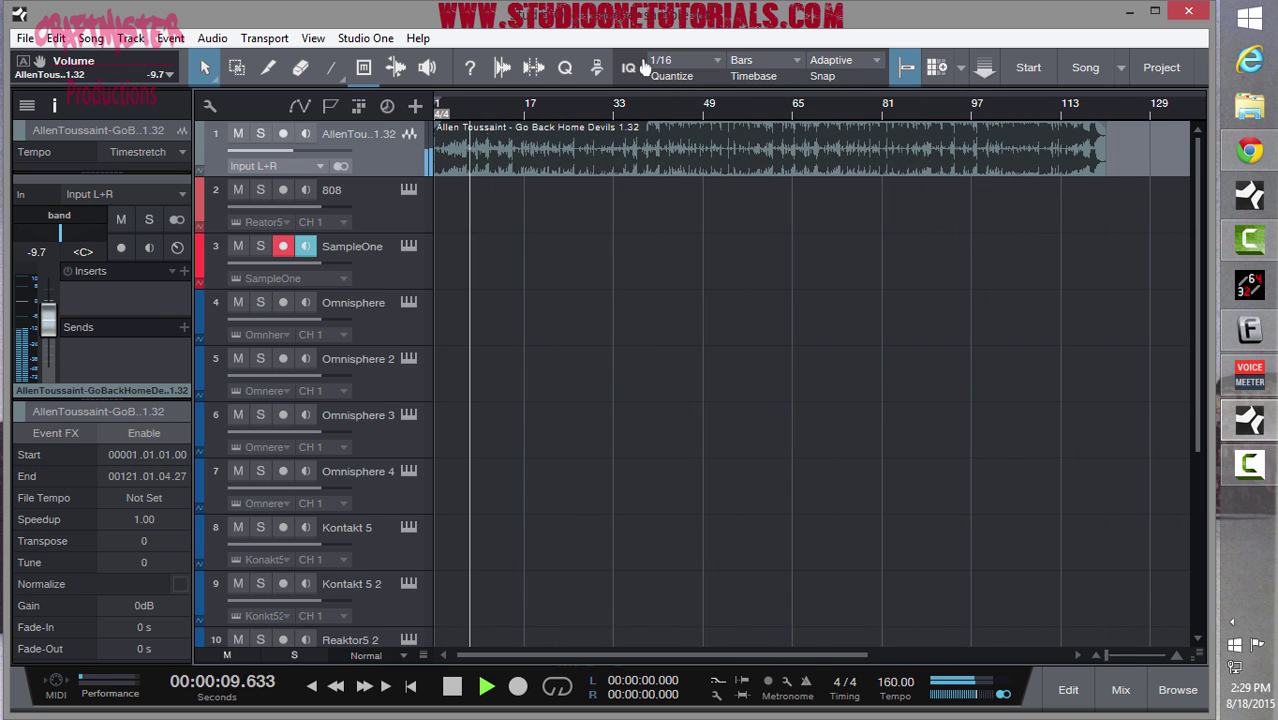
key(space)
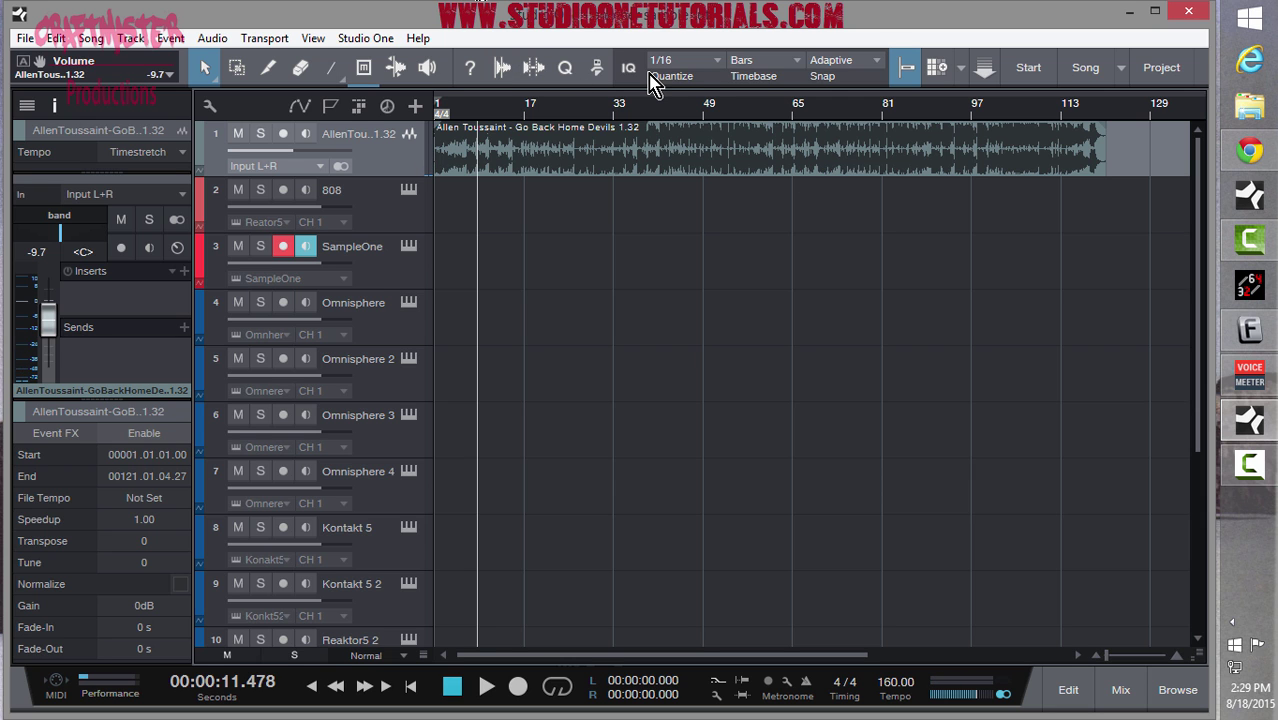
Step: Zoom in around bar 49, set the playhead to bar 61 and audition the sample from there
drag(703, 116, 705, 112)
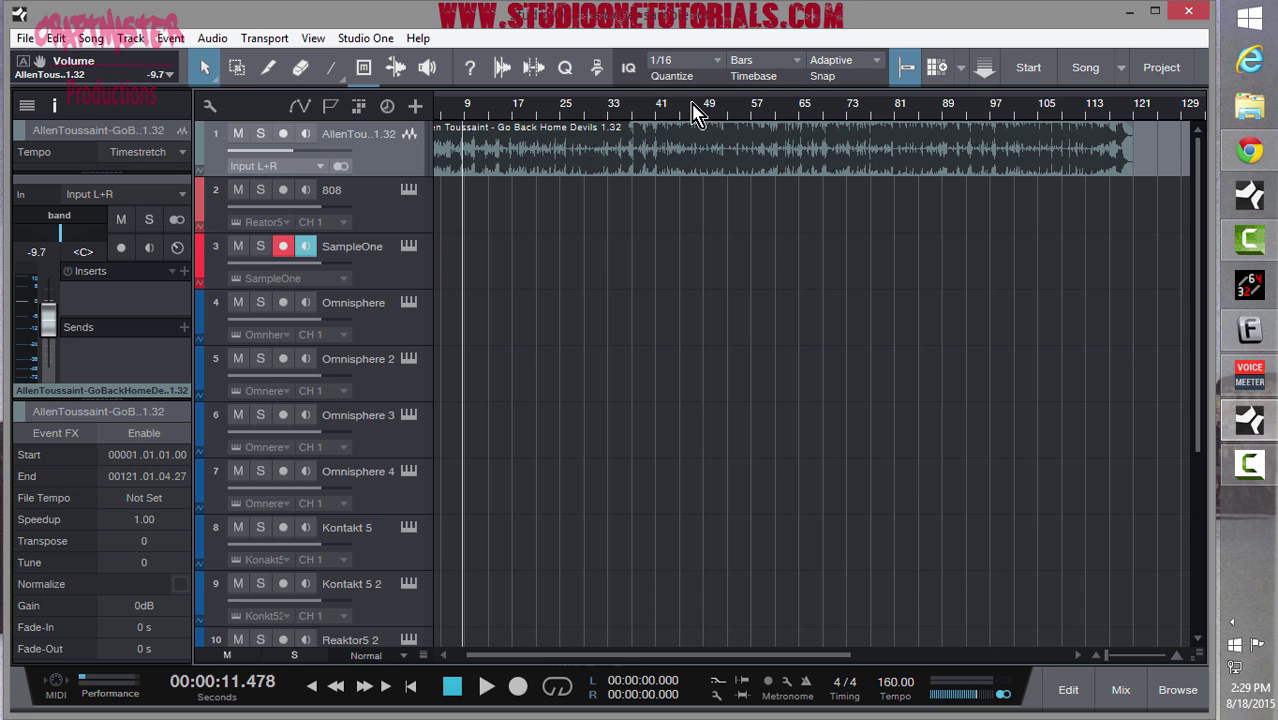
click(700, 112)
click(734, 112)
click(757, 115)
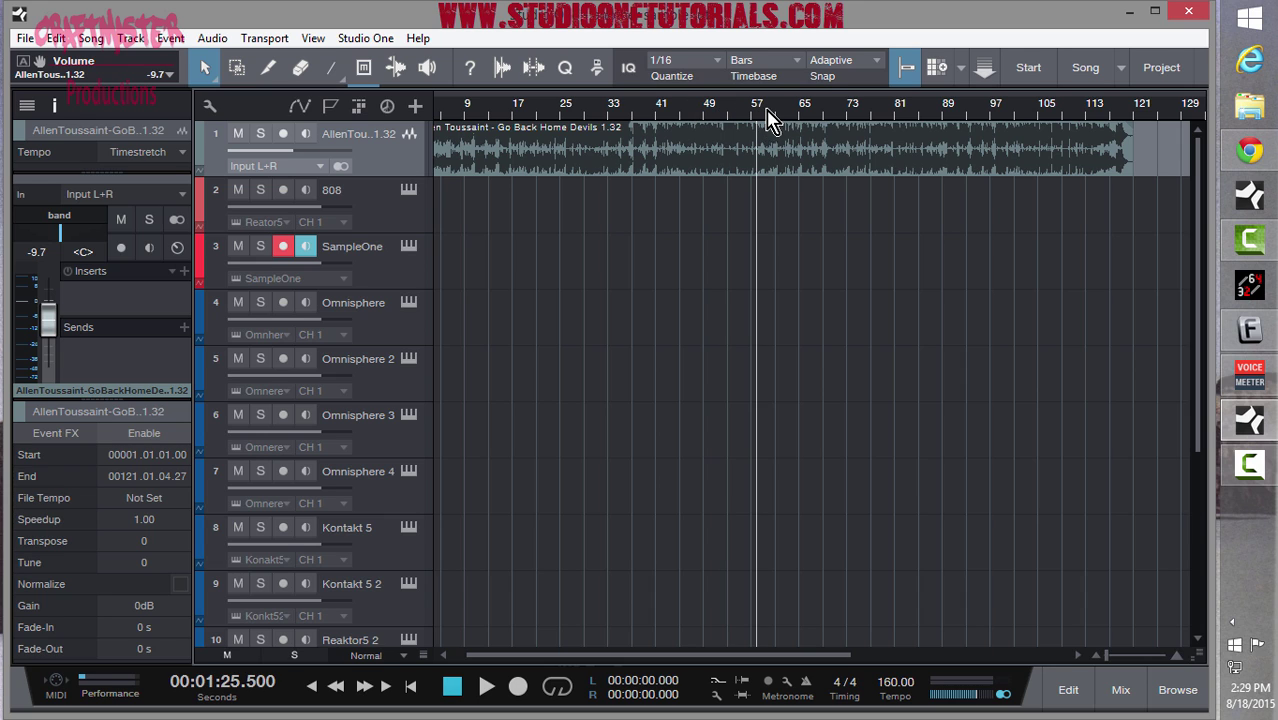
click(781, 115)
click(776, 114)
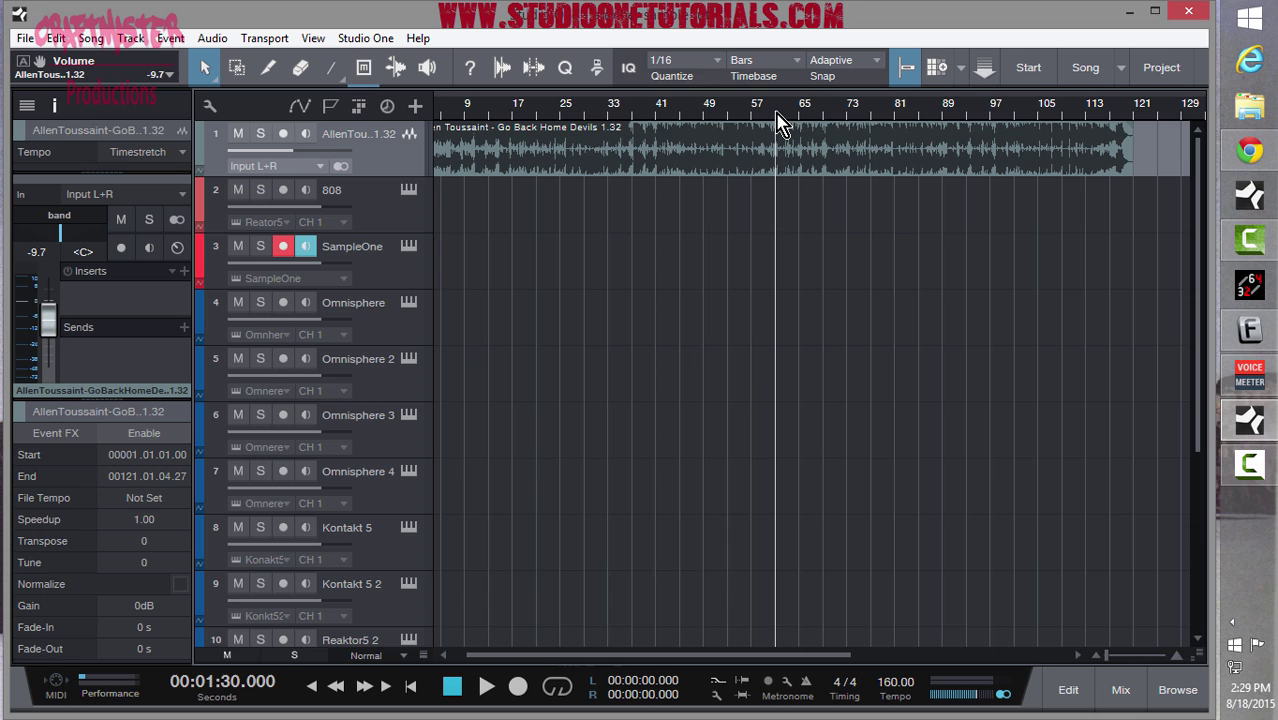
key(space)
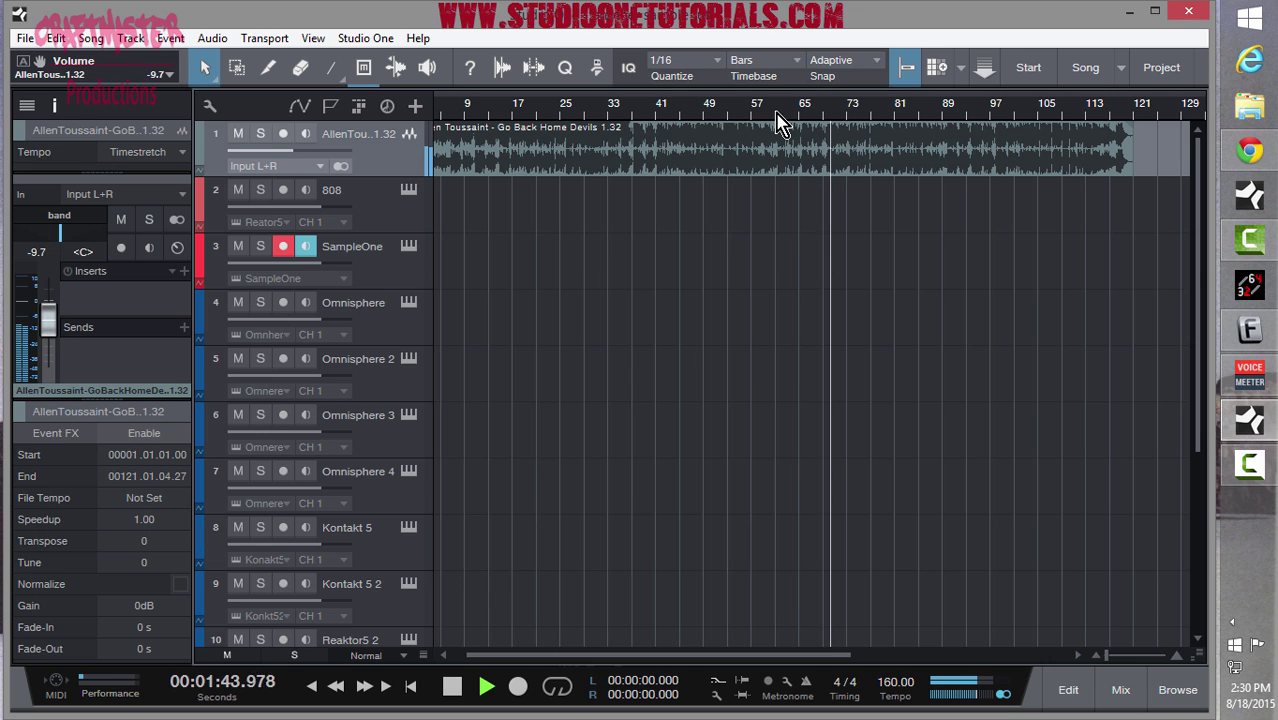
key(space)
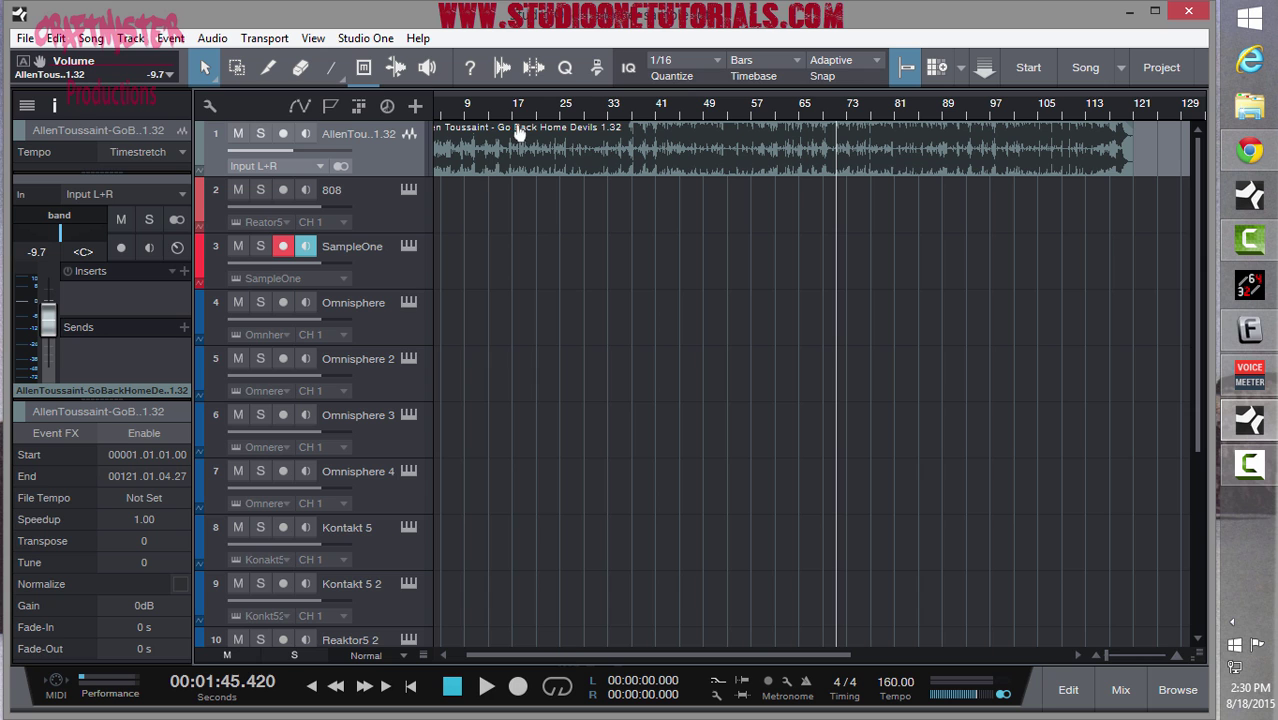
drag(565, 660, 525, 660)
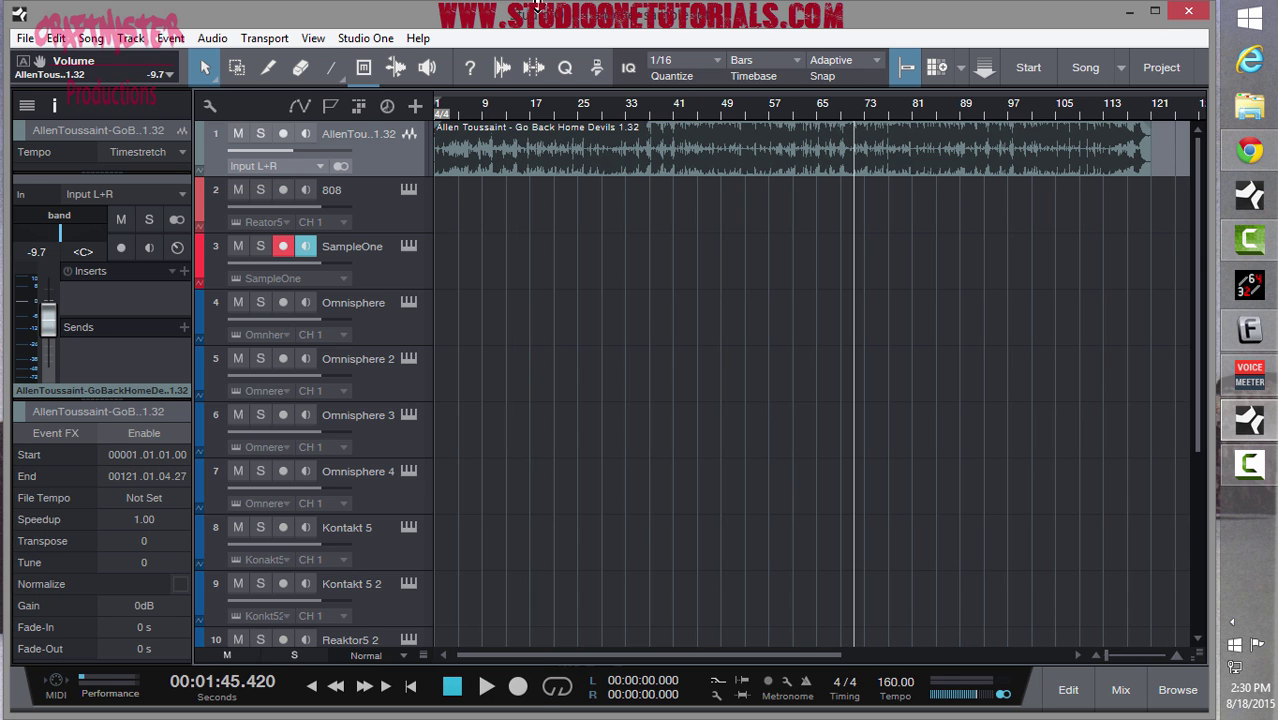
mouse_move(437, 150)
mouse_down()
mouse_move(660, 150)
mouse_move(437, 150)
mouse_up()
click(768, 112)
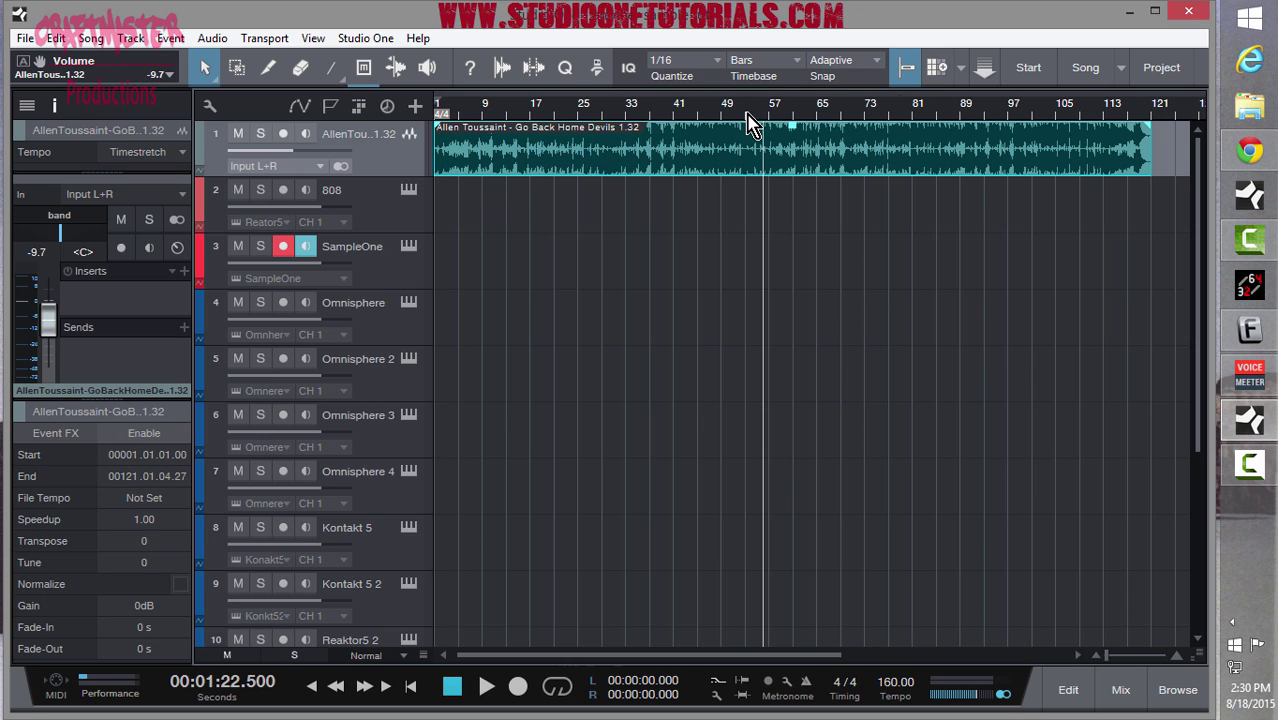
click(734, 112)
click(781, 113)
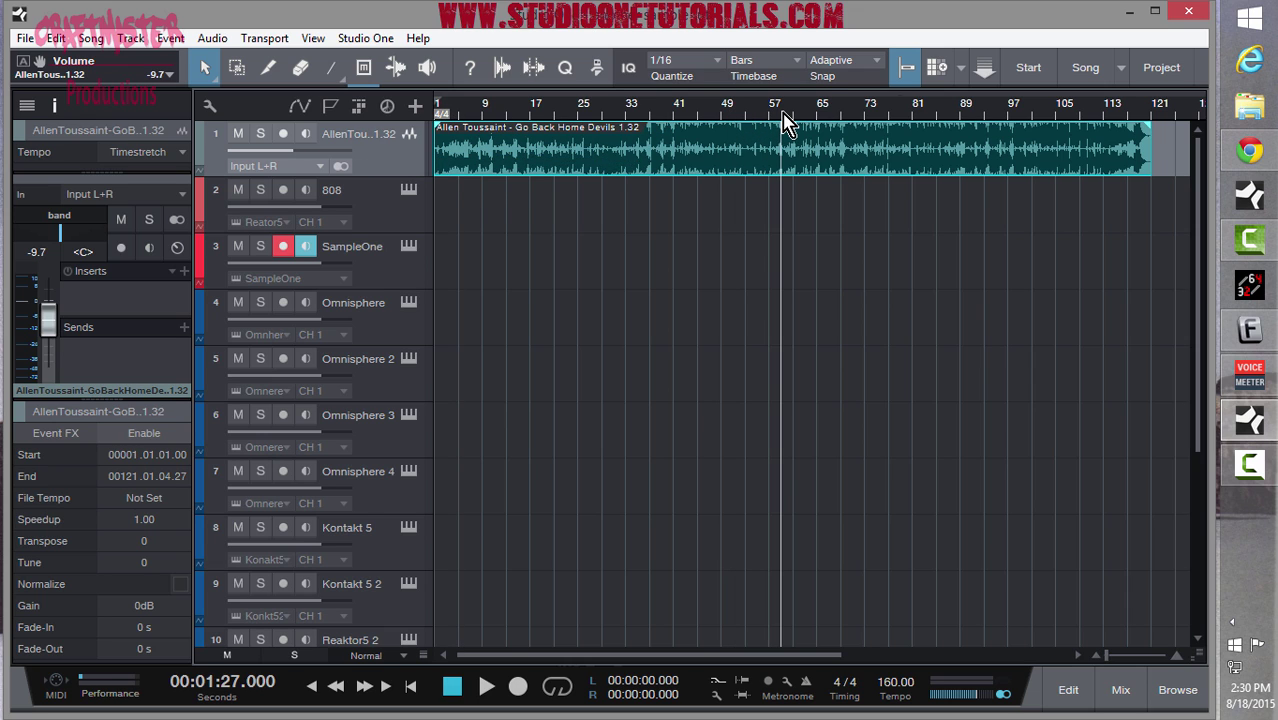
click(792, 114)
click(797, 118)
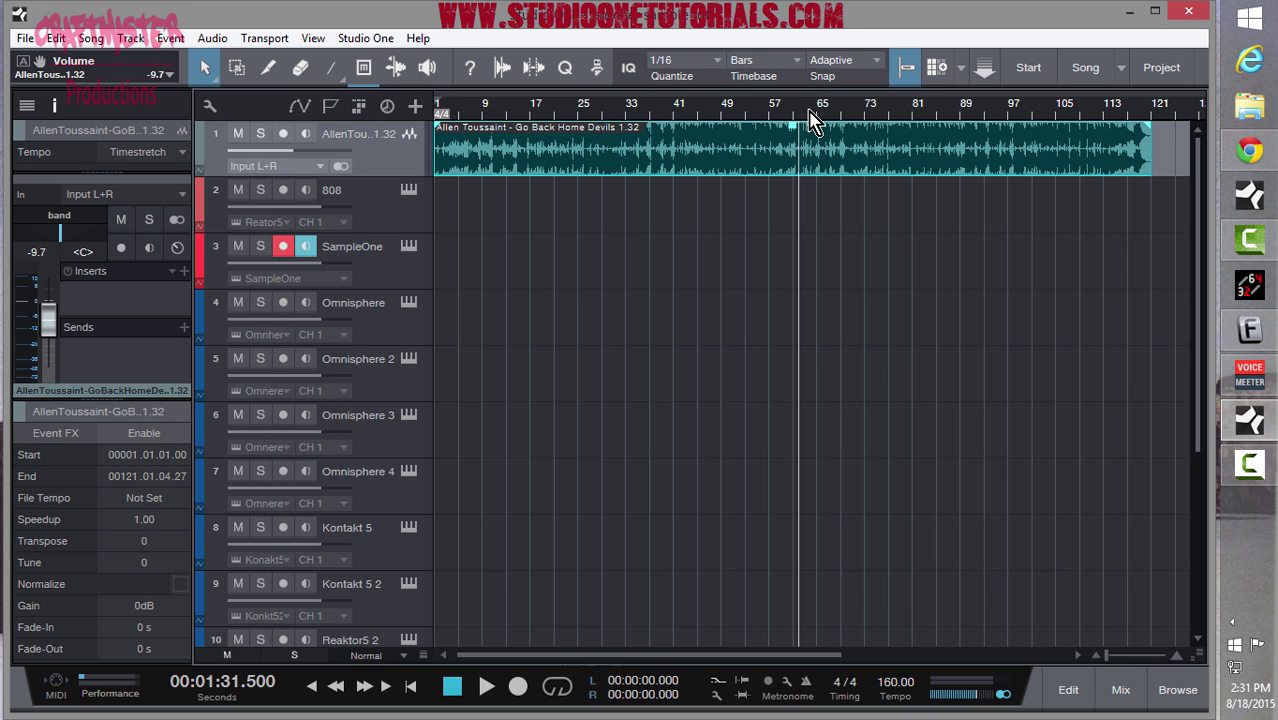
click(793, 118)
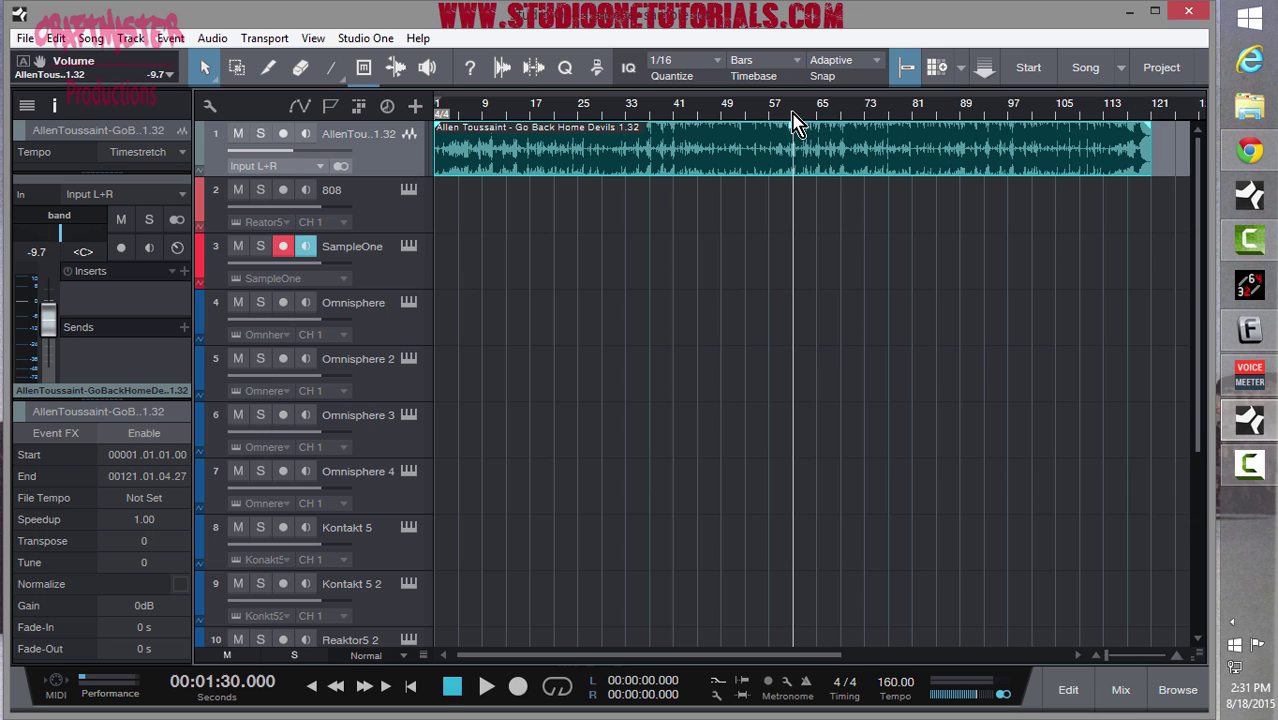
key(space)
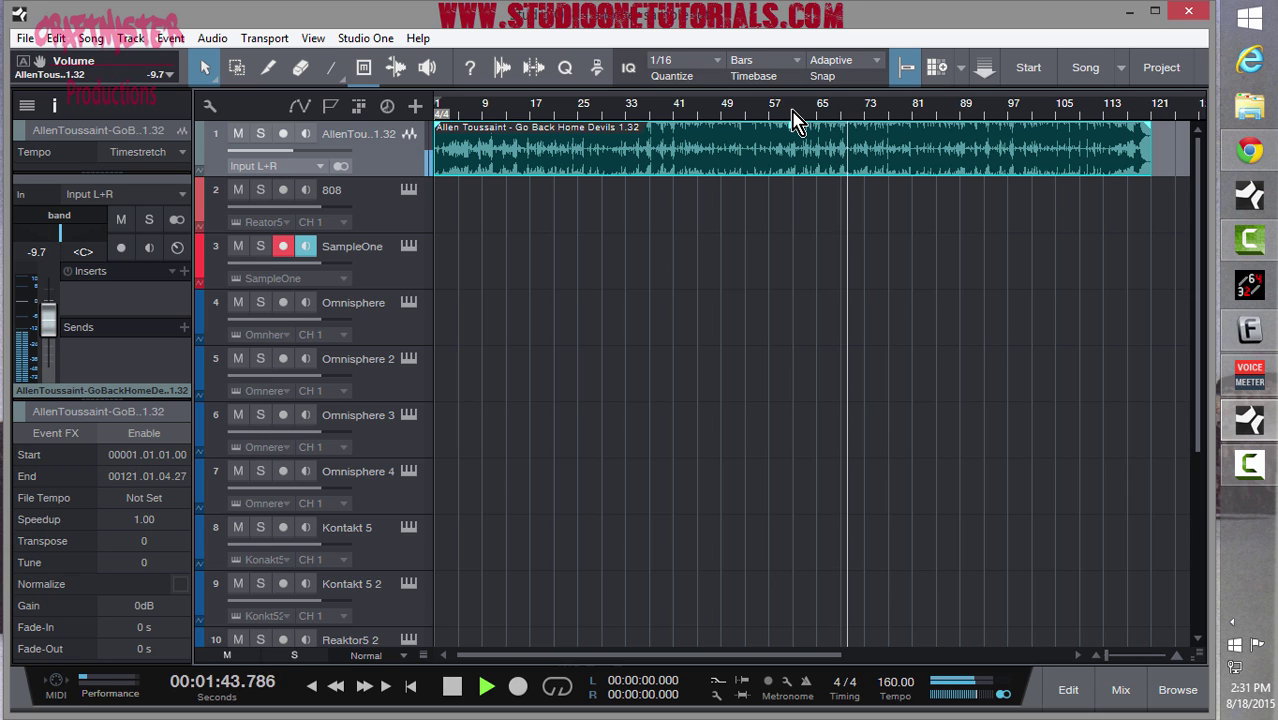
key(space)
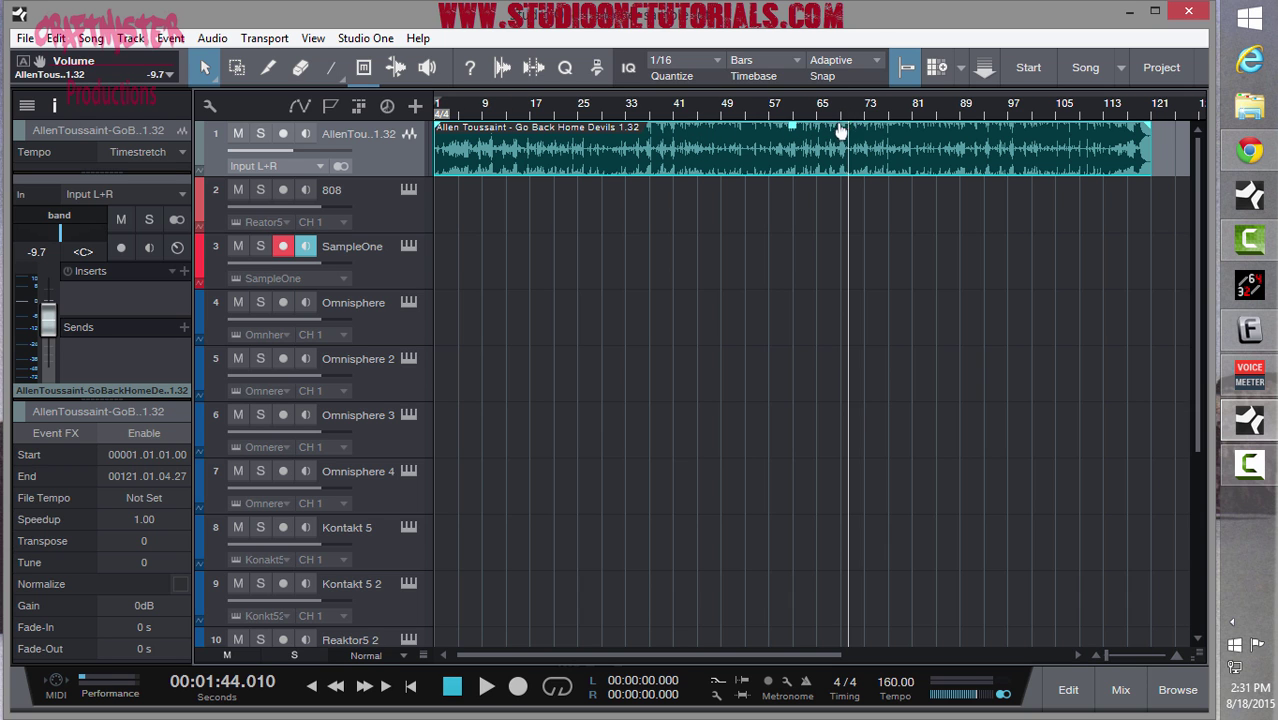
Step: Zoom in on the arrange view and position the playhead near bar 61
scroll(842, 133, up, 5)
click(673, 112)
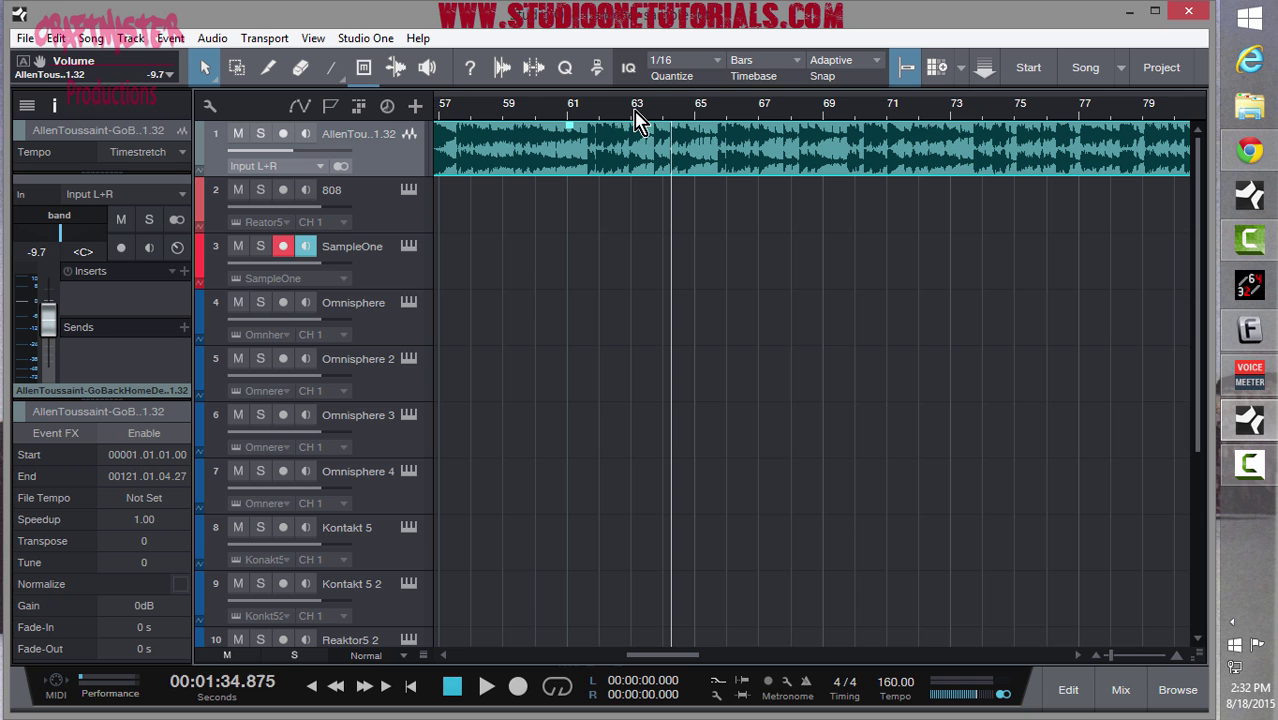
click(607, 110)
click(591, 110)
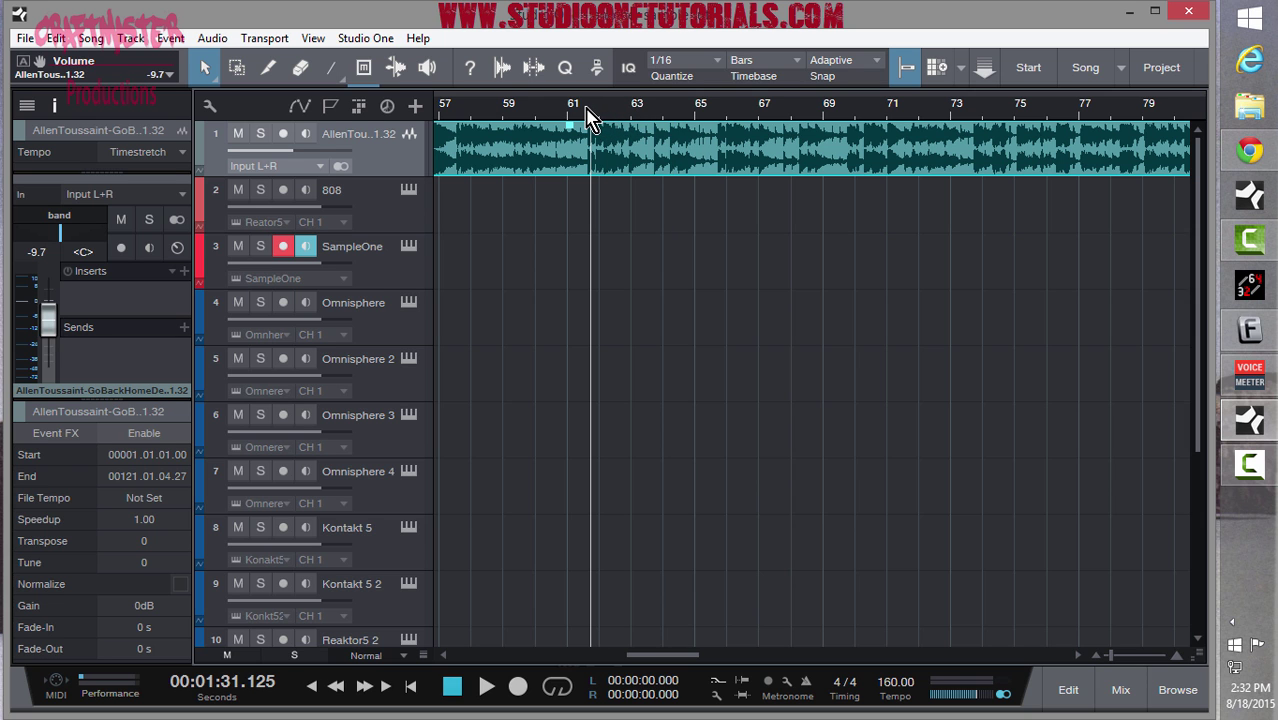
click(590, 115)
Step: Play from bar 58 and zoom in tightly on bars 61–65 of the waveform
scroll(679, 374, up, 4)
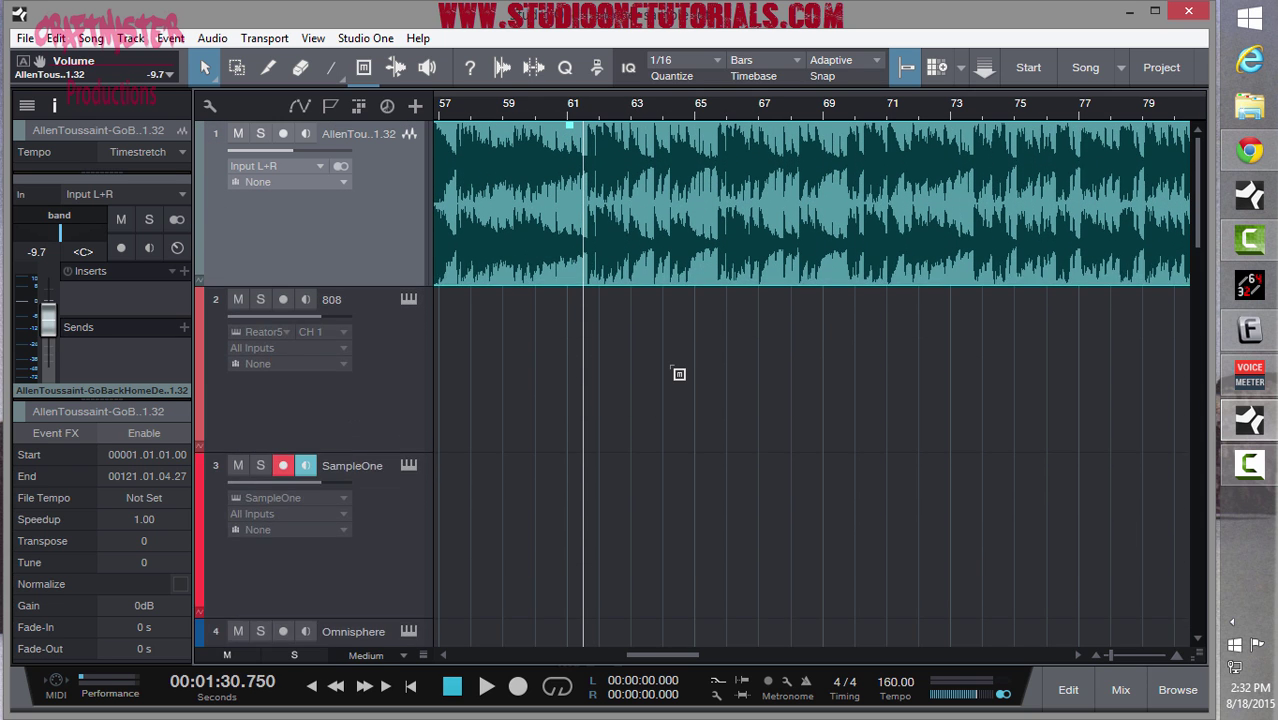
scroll(679, 374, up, 2)
click(482, 112)
key(space)
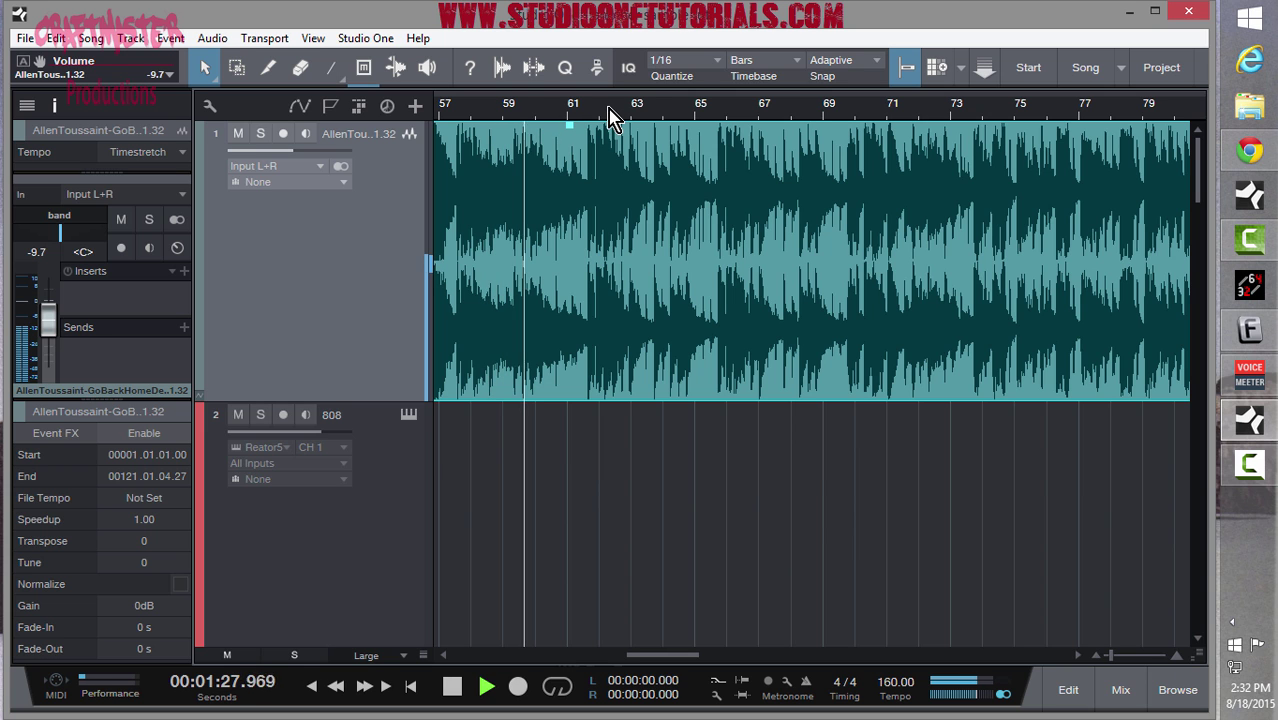
drag(588, 114, 662, 177)
key(space)
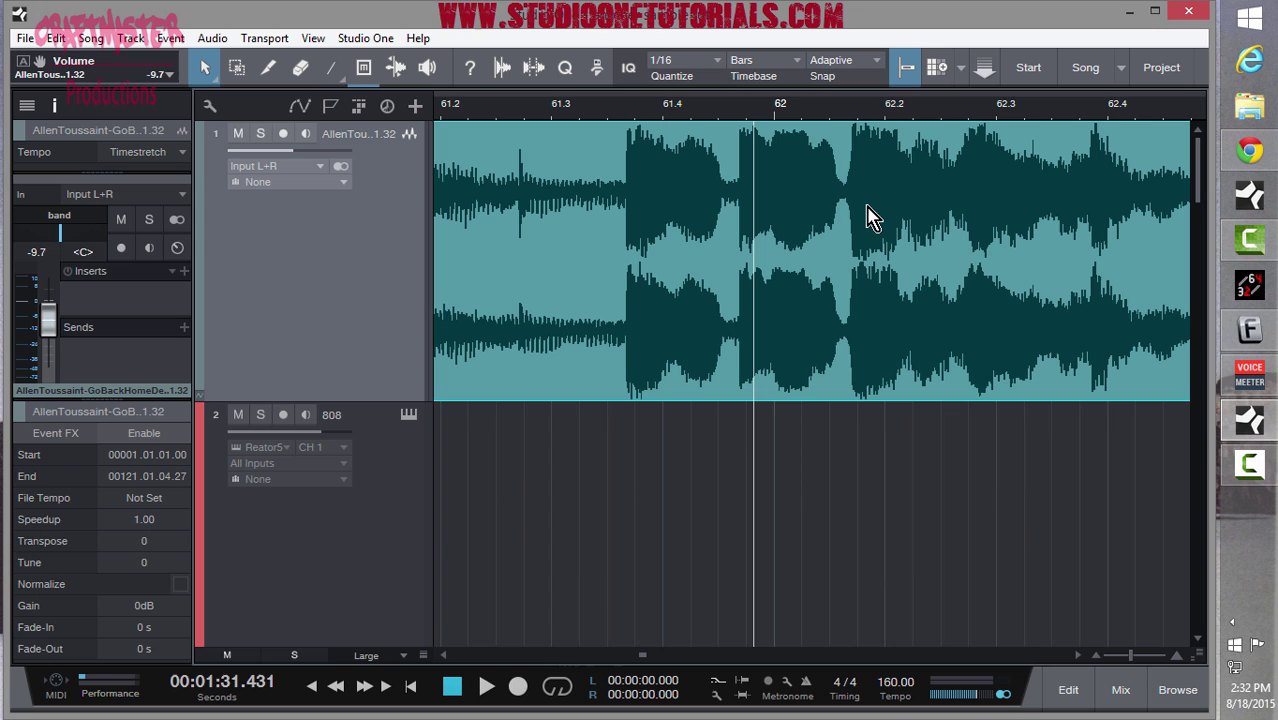
Step: Zoom deep into the waveform near bar 61.4 and mark a loop range starting at the first transient
drag(624, 115, 617, 203)
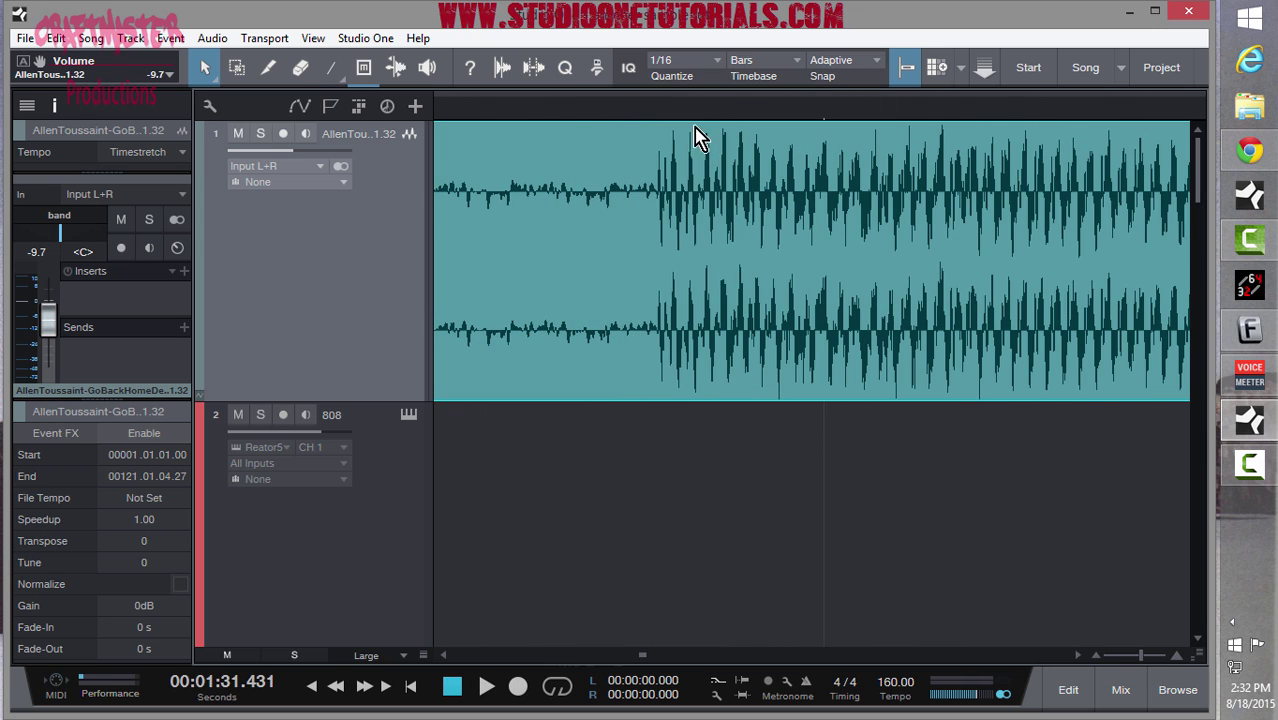
drag(672, 114, 652, 186)
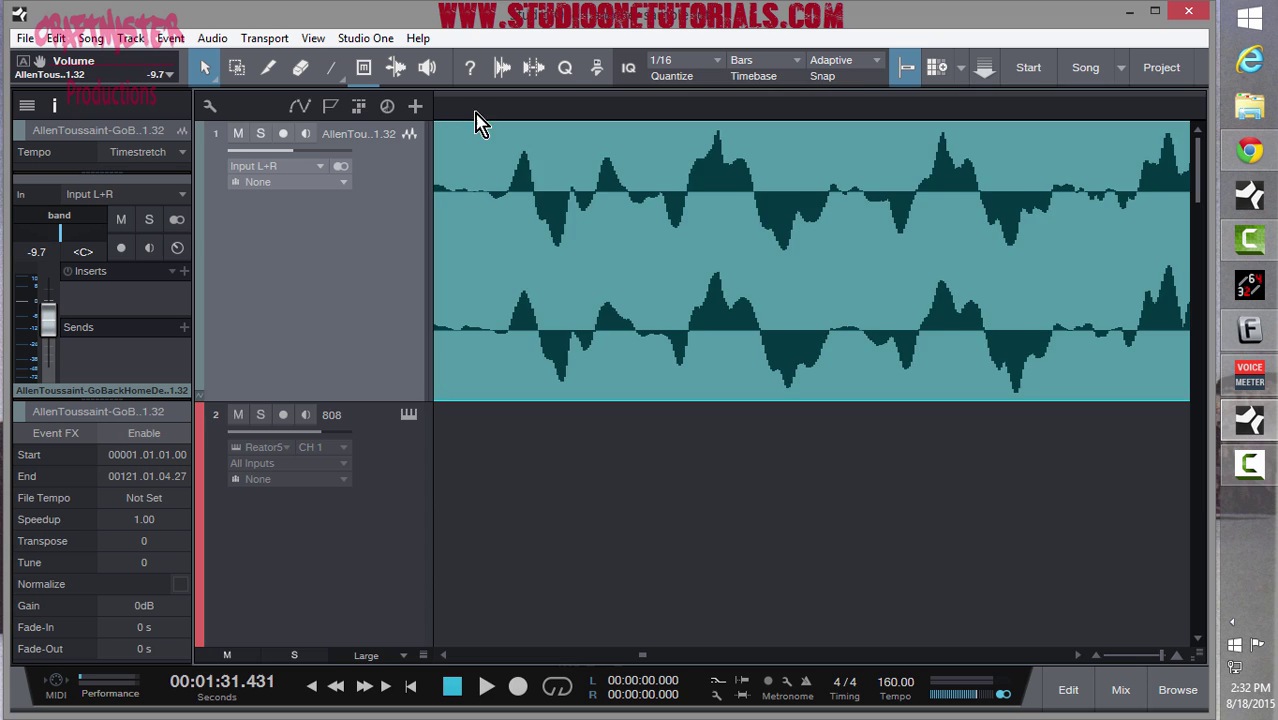
drag(476, 120, 645, 140)
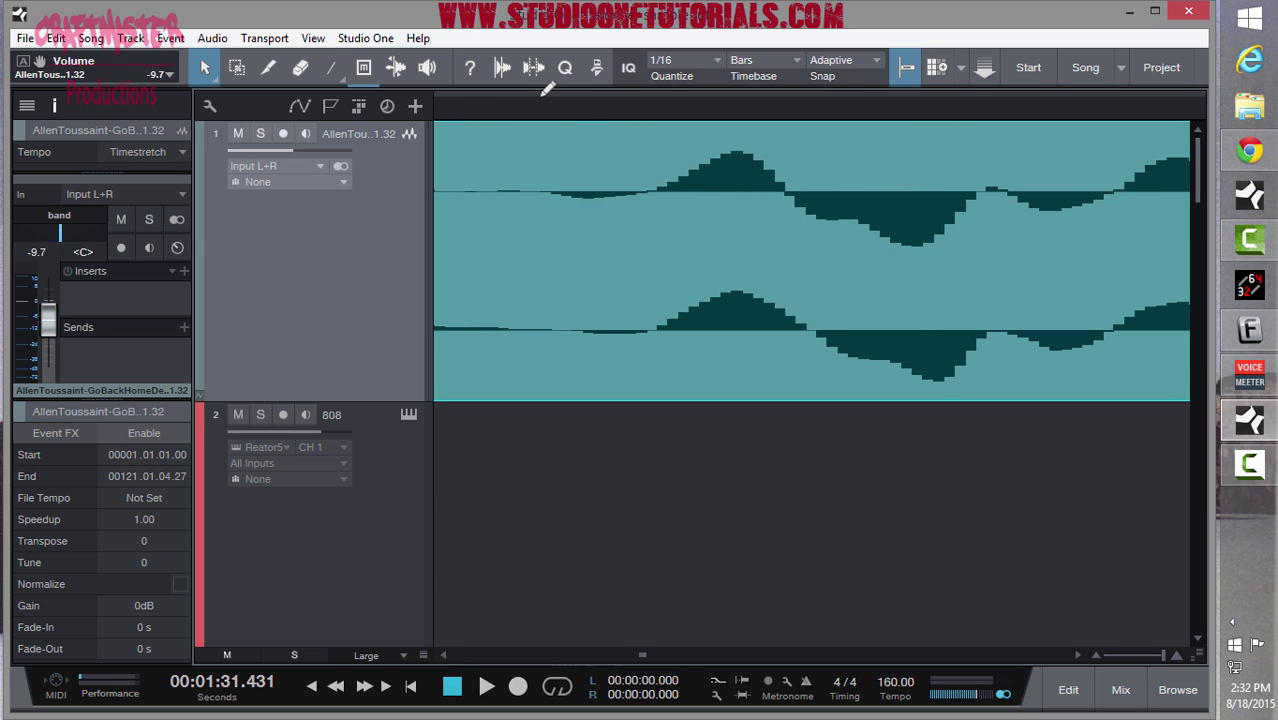
drag(539, 86, 1033, 93)
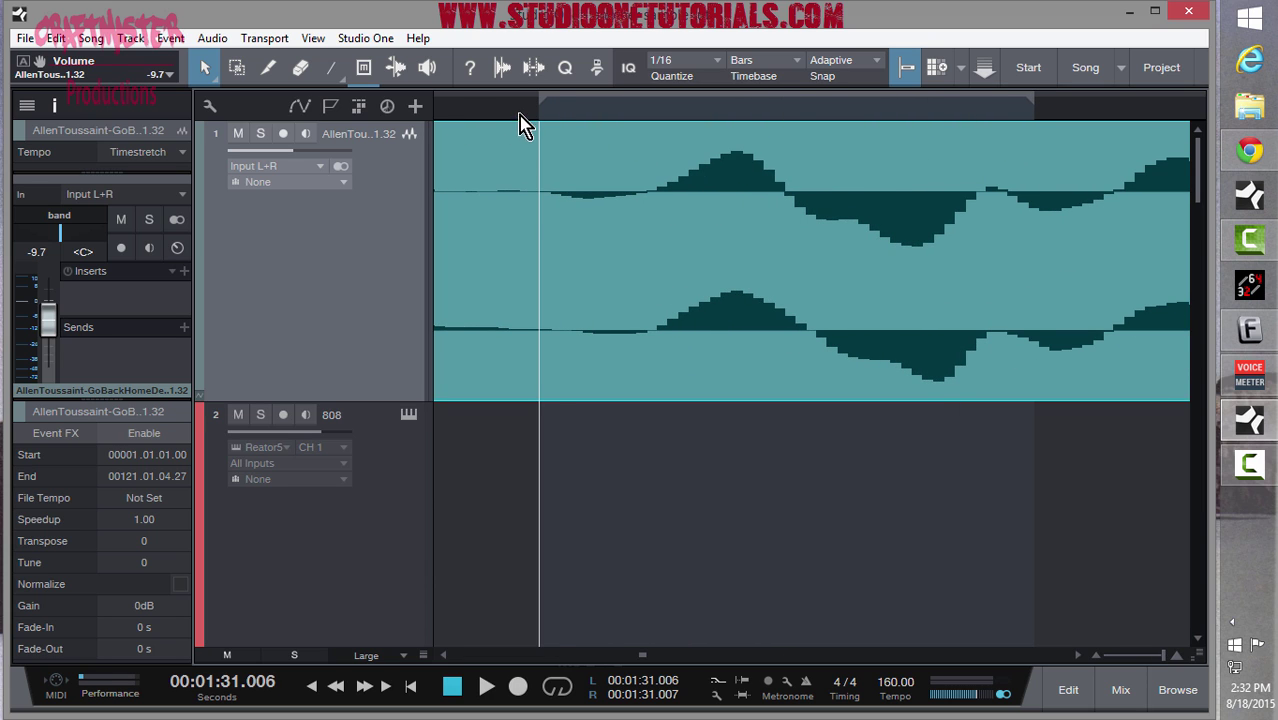
drag(522, 120, 522, 154)
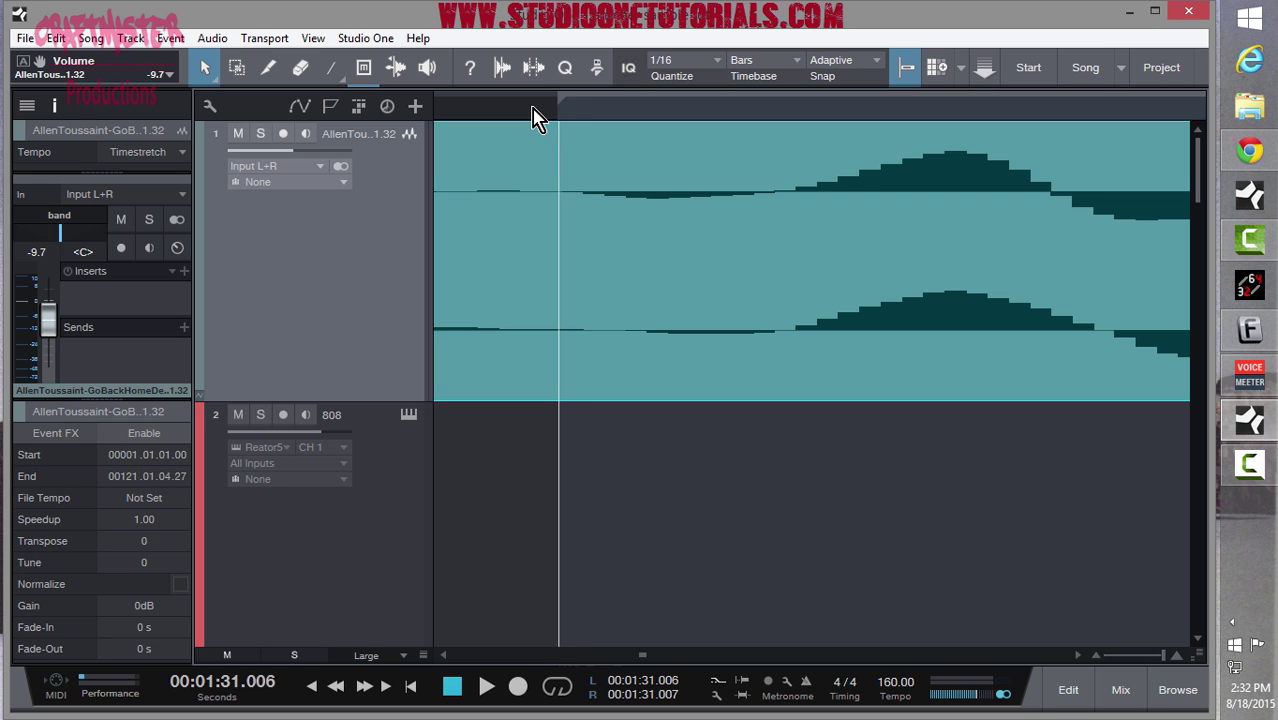
drag(536, 116, 531, 37)
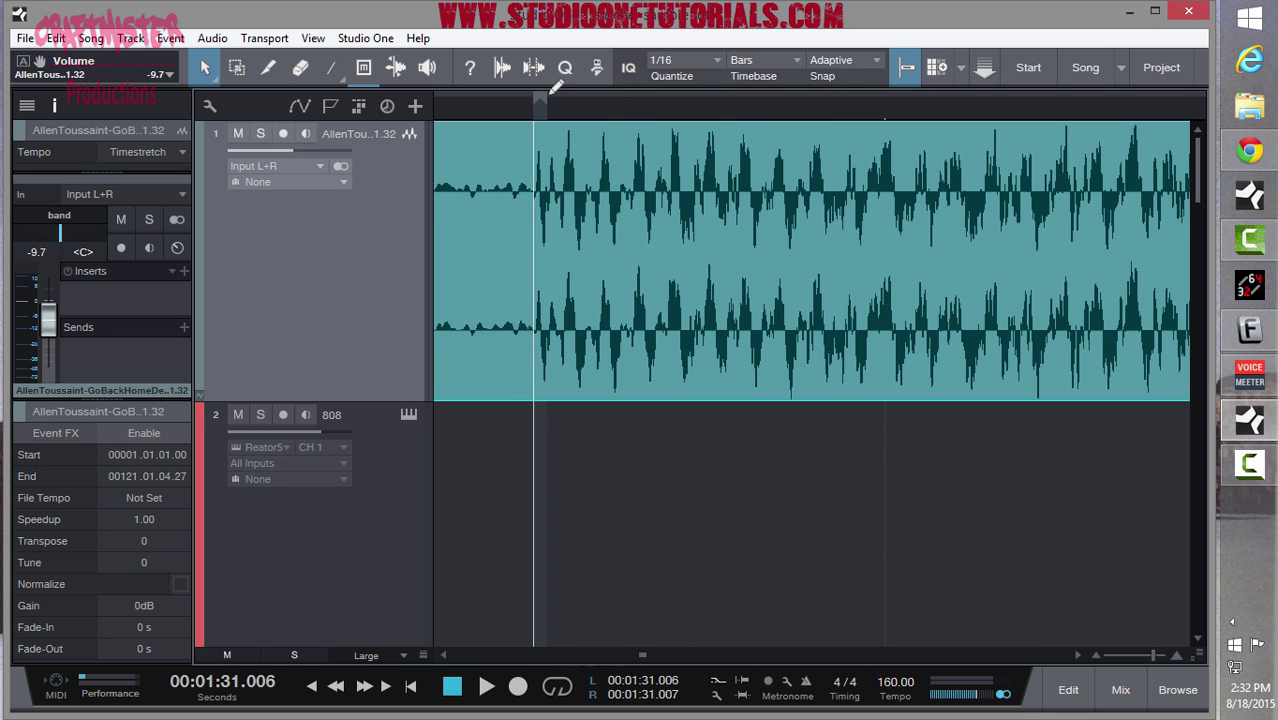
drag(548, 98, 948, 100)
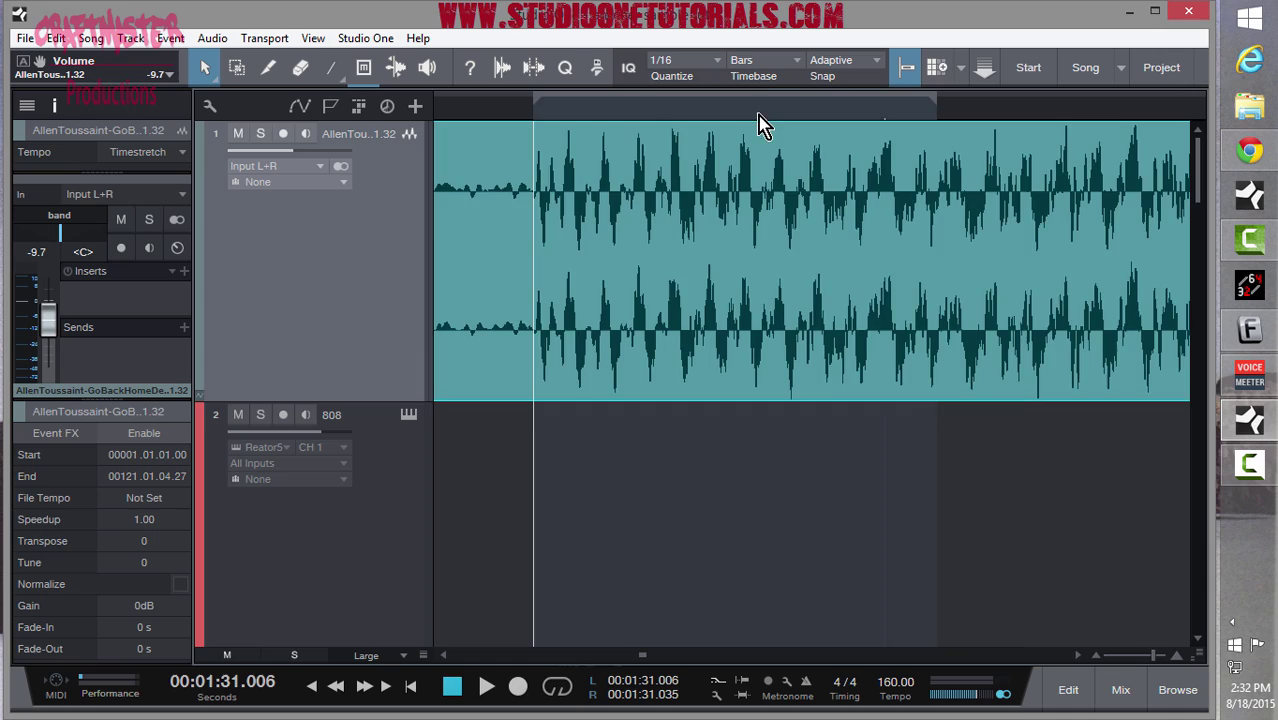
drag(759, 118, 762, 22)
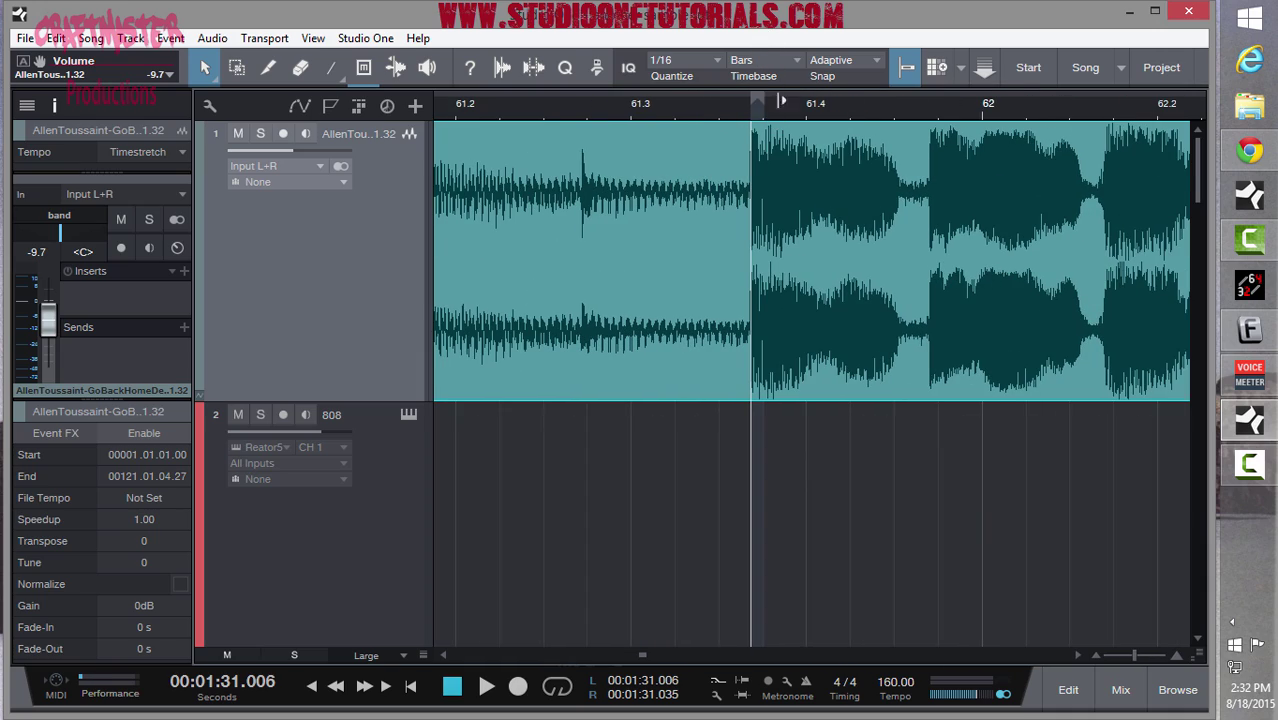
Step: Mark the loop start at the transient near 61.4 and extend the loop end to bar 66
drag(781, 103, 676, 75)
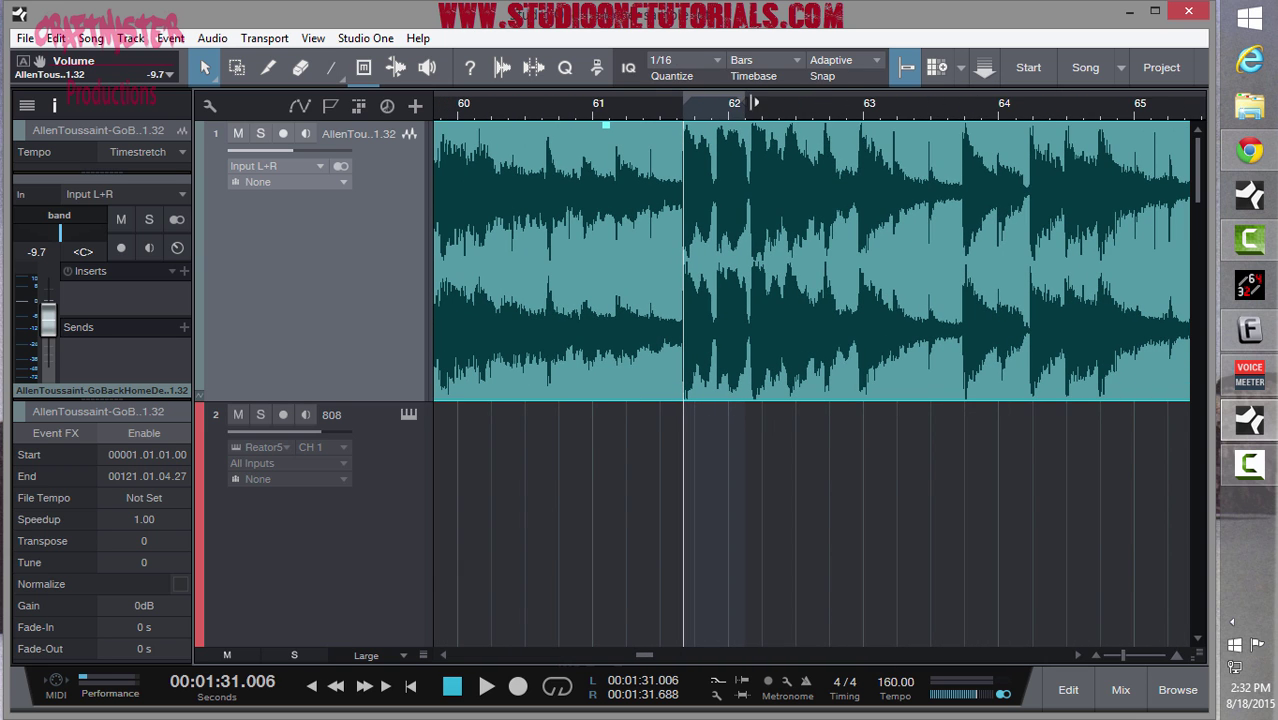
drag(754, 102, 1113, 103)
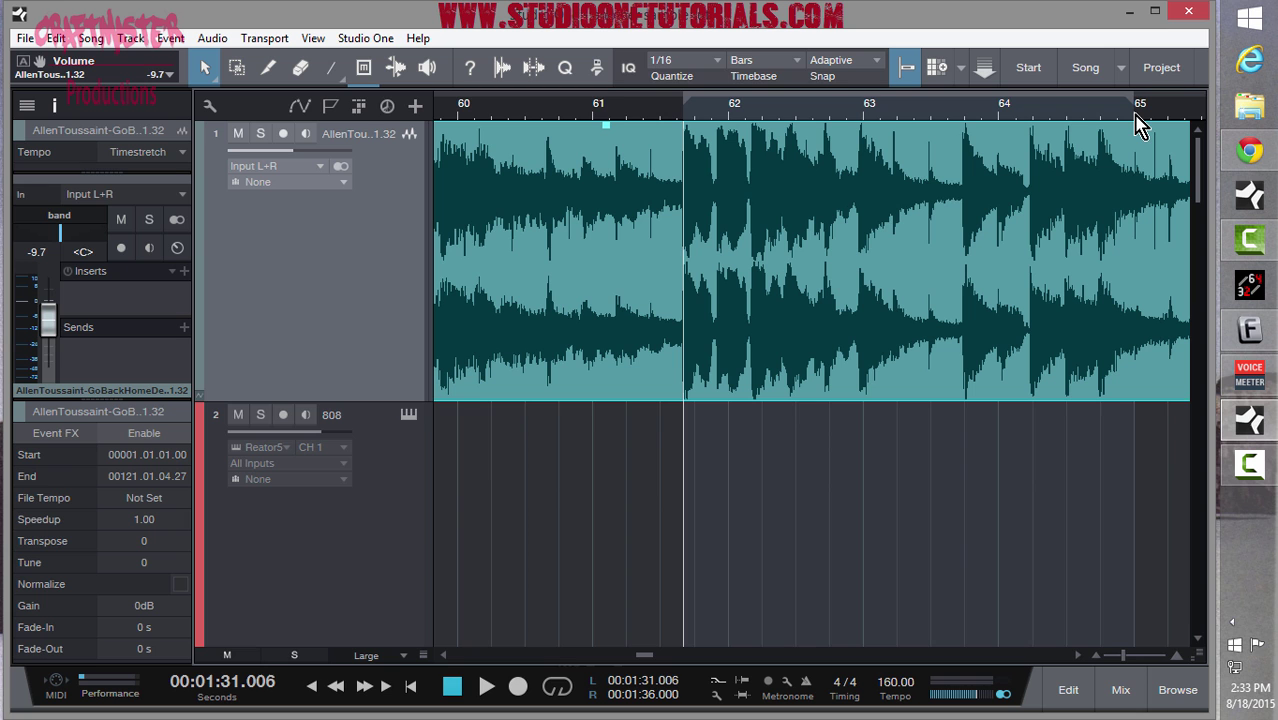
scroll(1112, 120, down, 5)
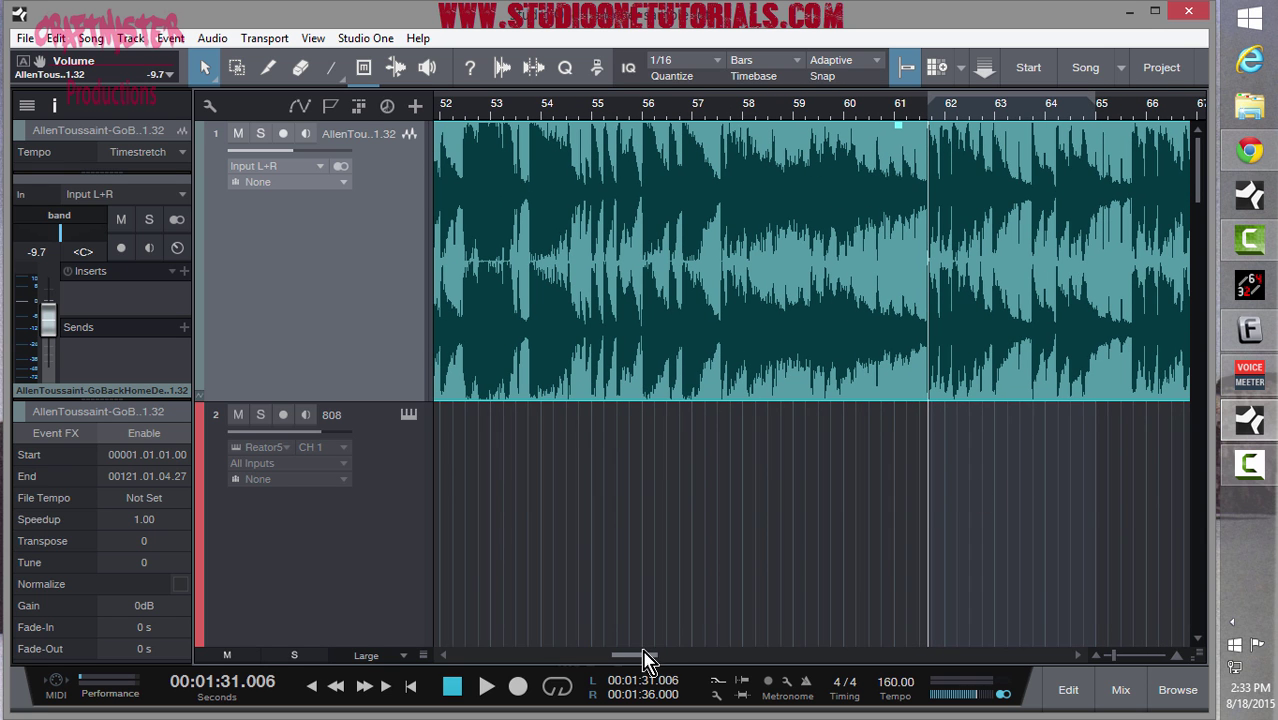
drag(645, 663, 661, 664)
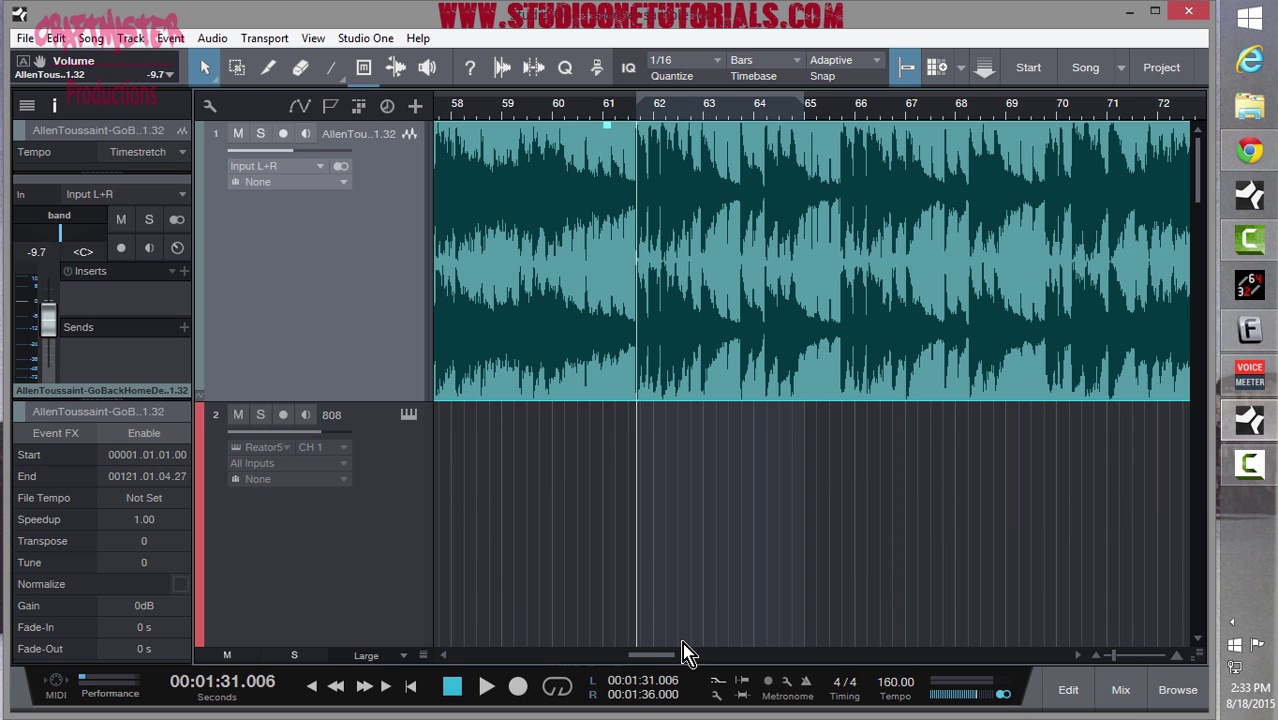
mouse_move(622, 120)
mouse_down()
mouse_move(599, 125)
mouse_move(607, 108)
mouse_up()
drag(832, 104, 884, 104)
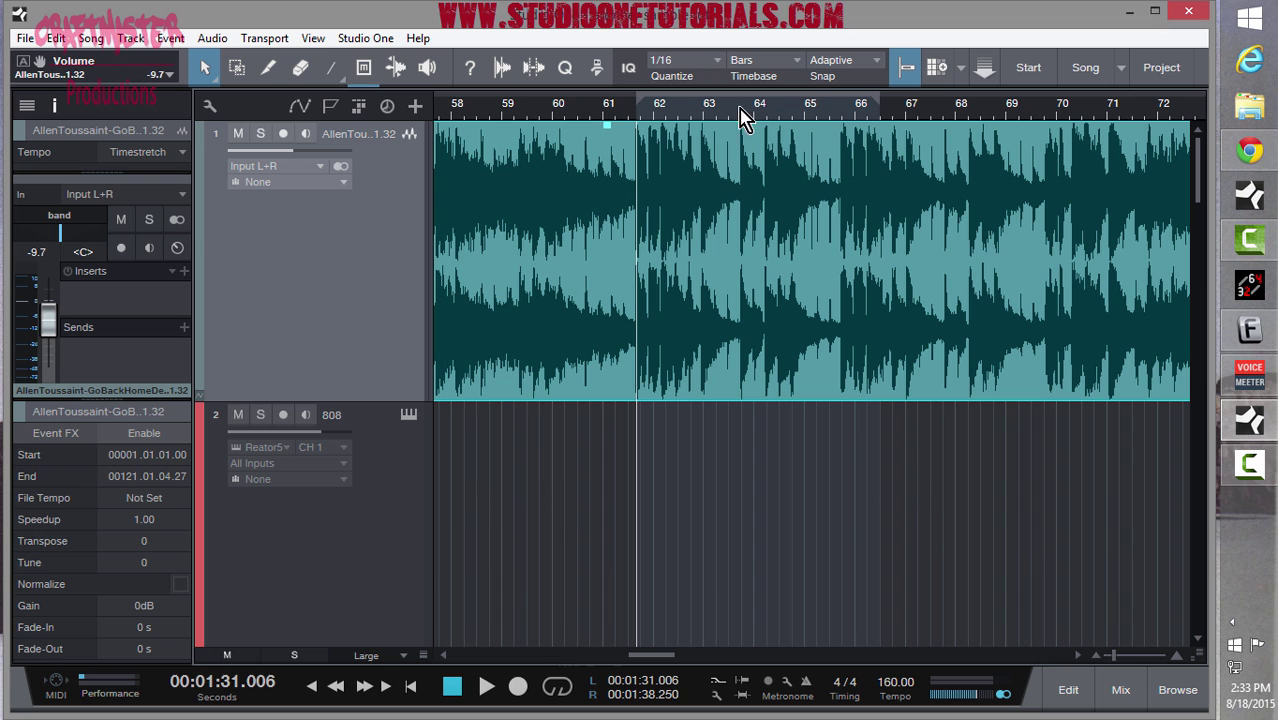
Step: Turn looping on, audition the loop, and extend its end out to about bar 69.4
click(714, 112)
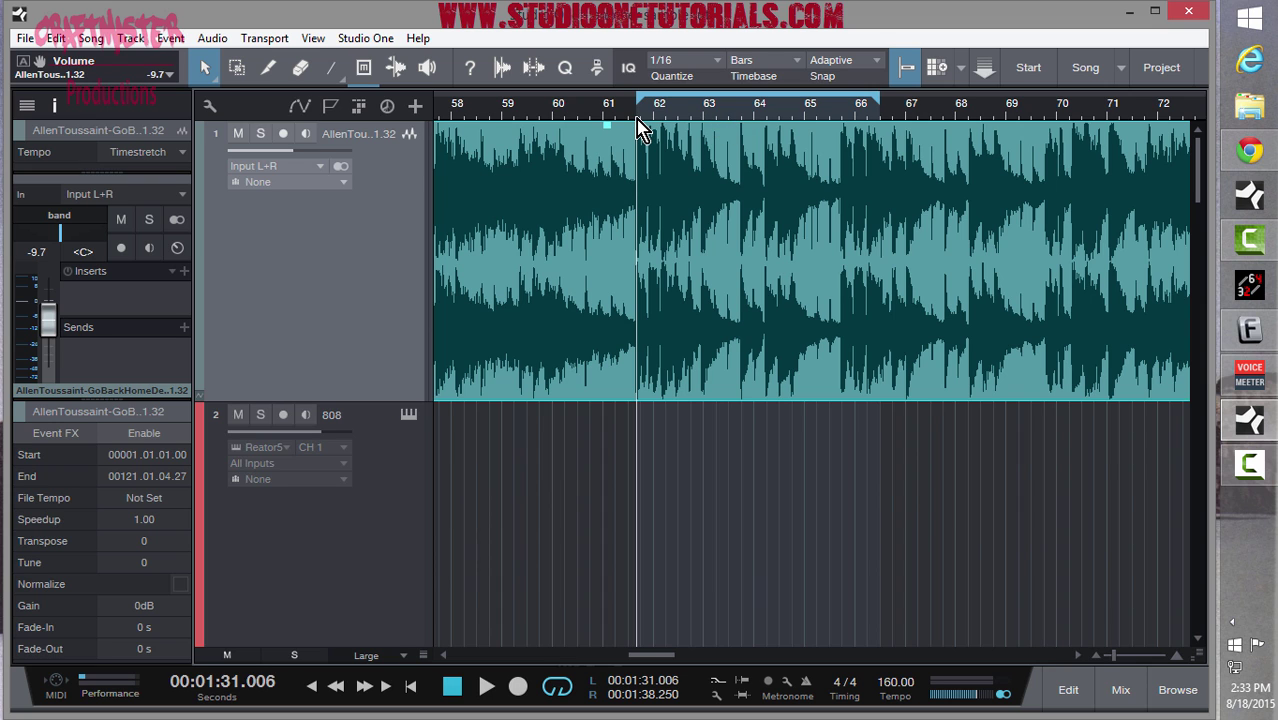
key(space)
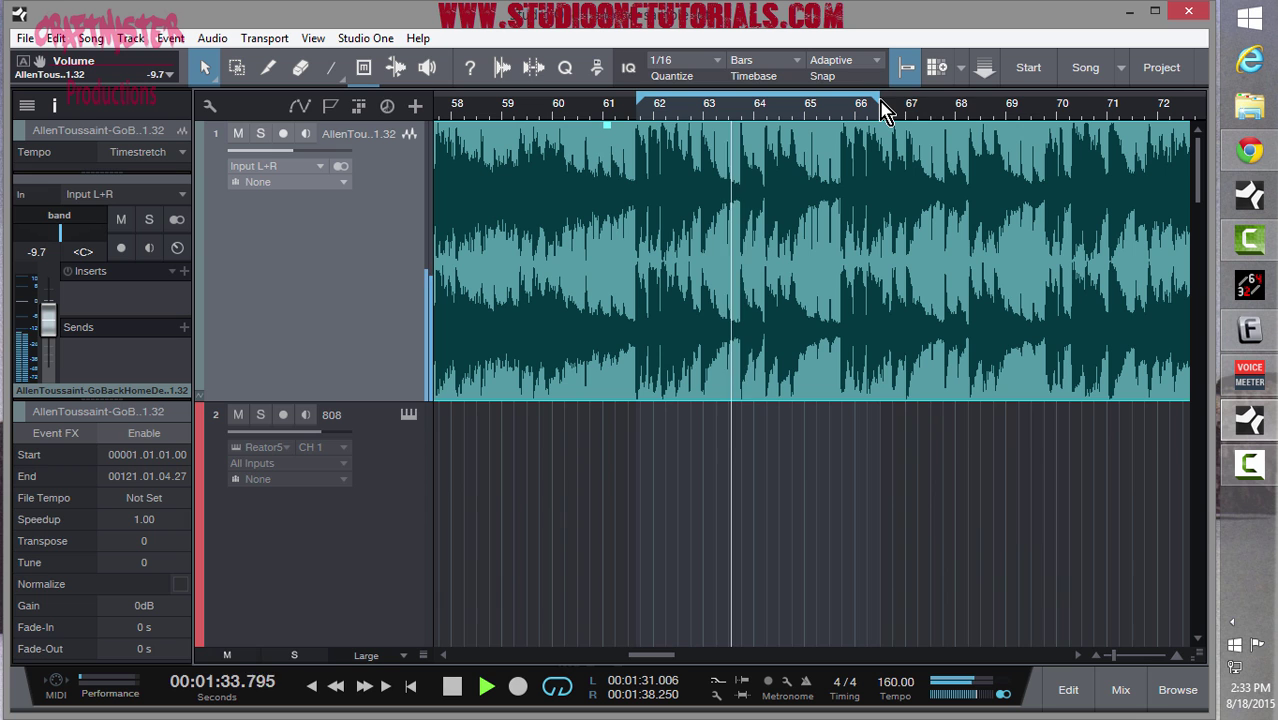
drag(897, 115, 1043, 101)
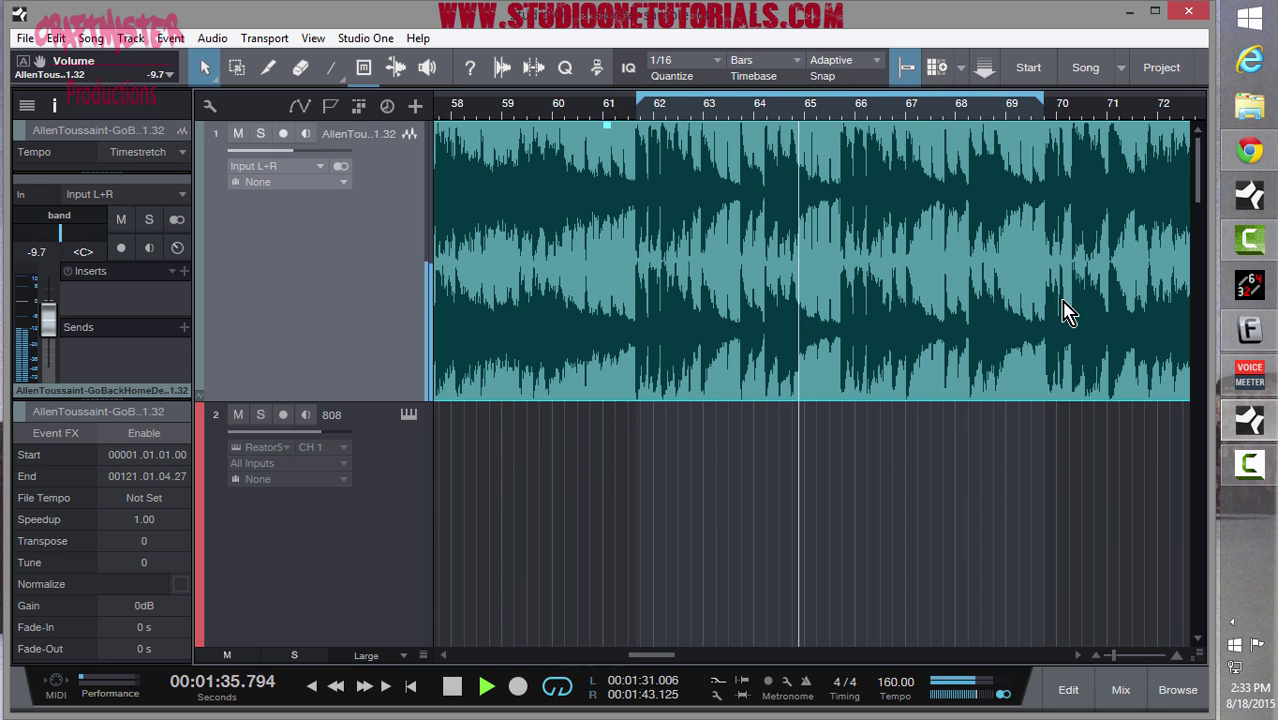
click(1078, 657)
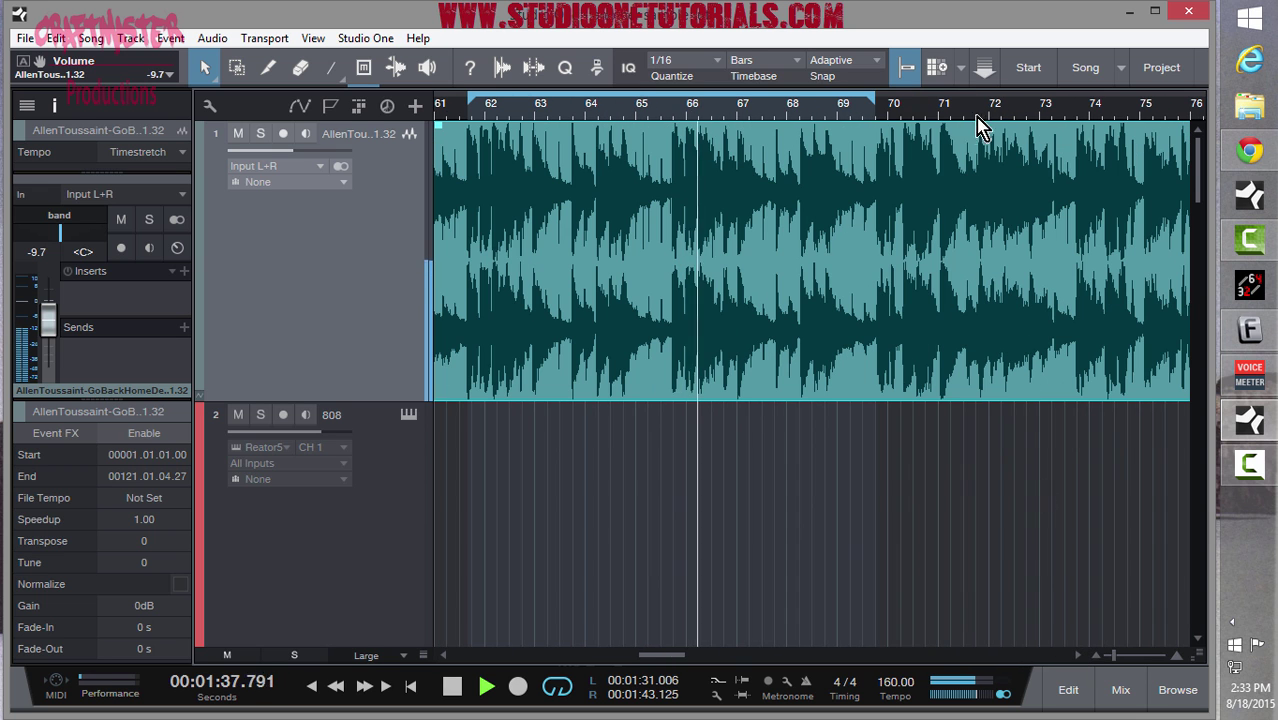
drag(907, 118, 836, 137)
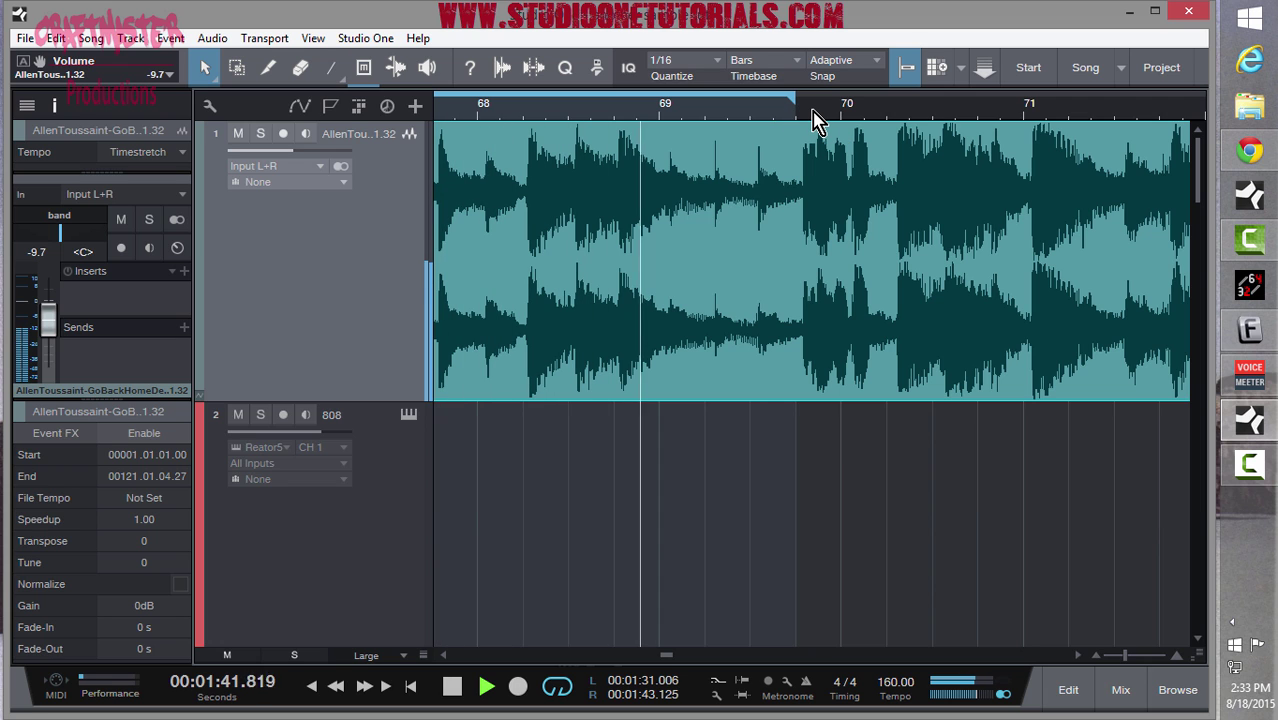
key(space)
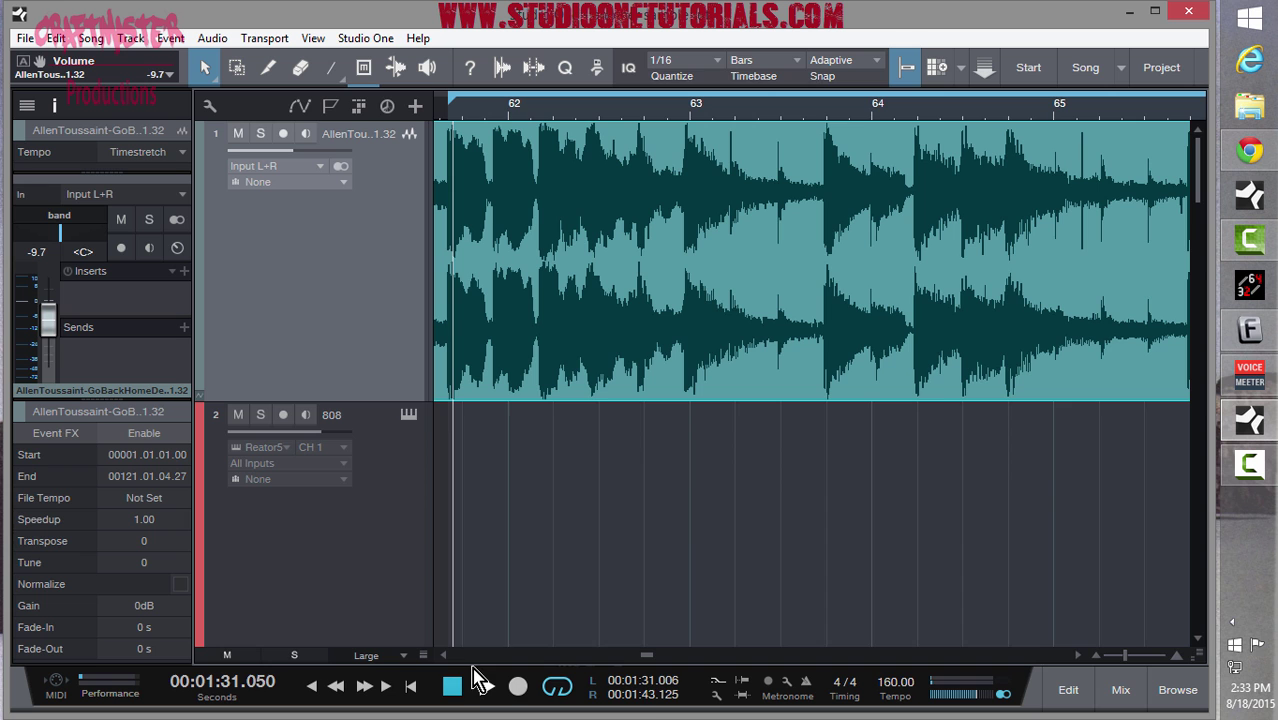
scroll(645, 665, left, 1)
drag(645, 665, 665, 668)
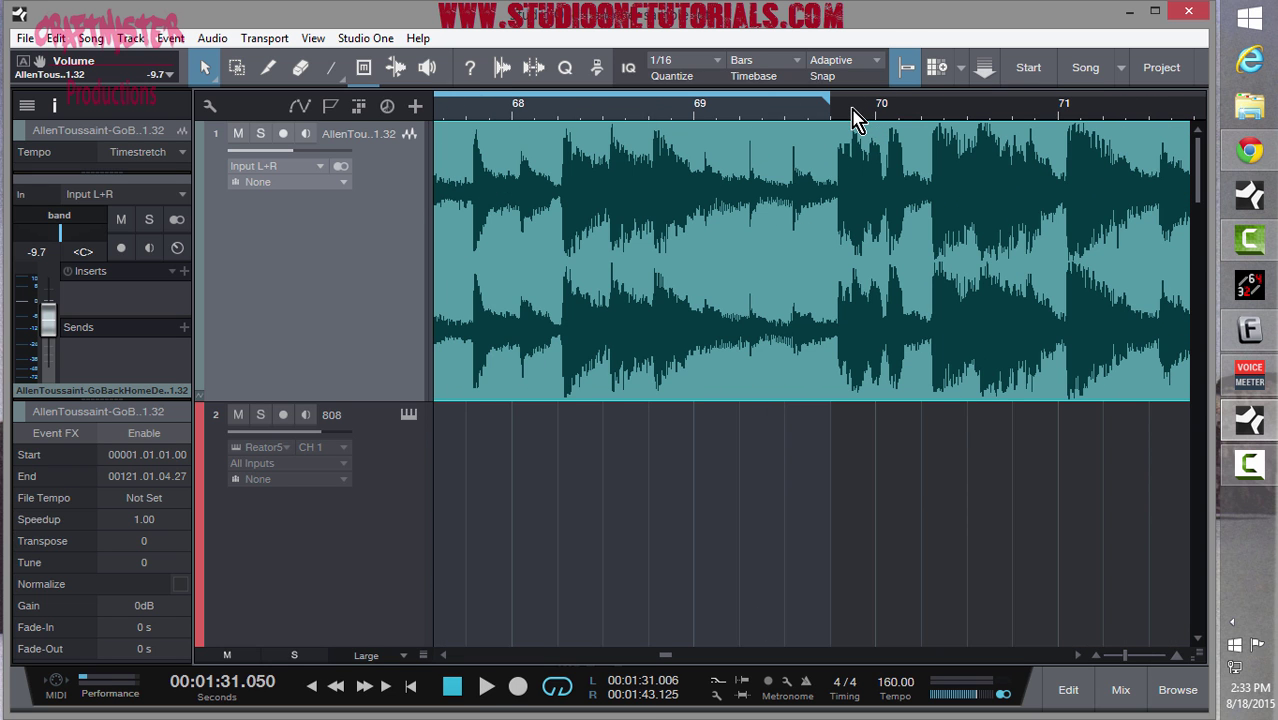
drag(853, 108, 779, 171)
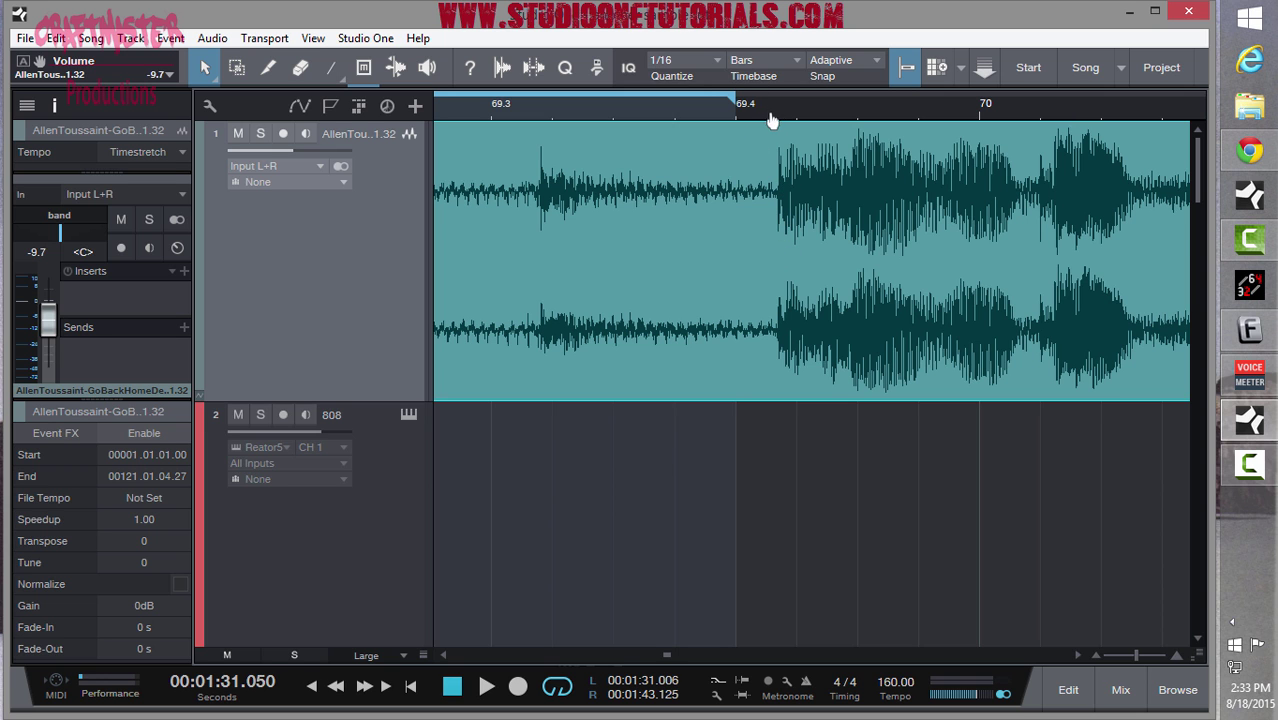
Step: Drag the loop end locator onto the transient at 69.4, ending at 00:01:43.191
mouse_move(756, 112)
mouse_down()
mouse_move(643, 100)
mouse_move(779, 105)
mouse_move(790, 163)
mouse_move(779, 197)
mouse_up()
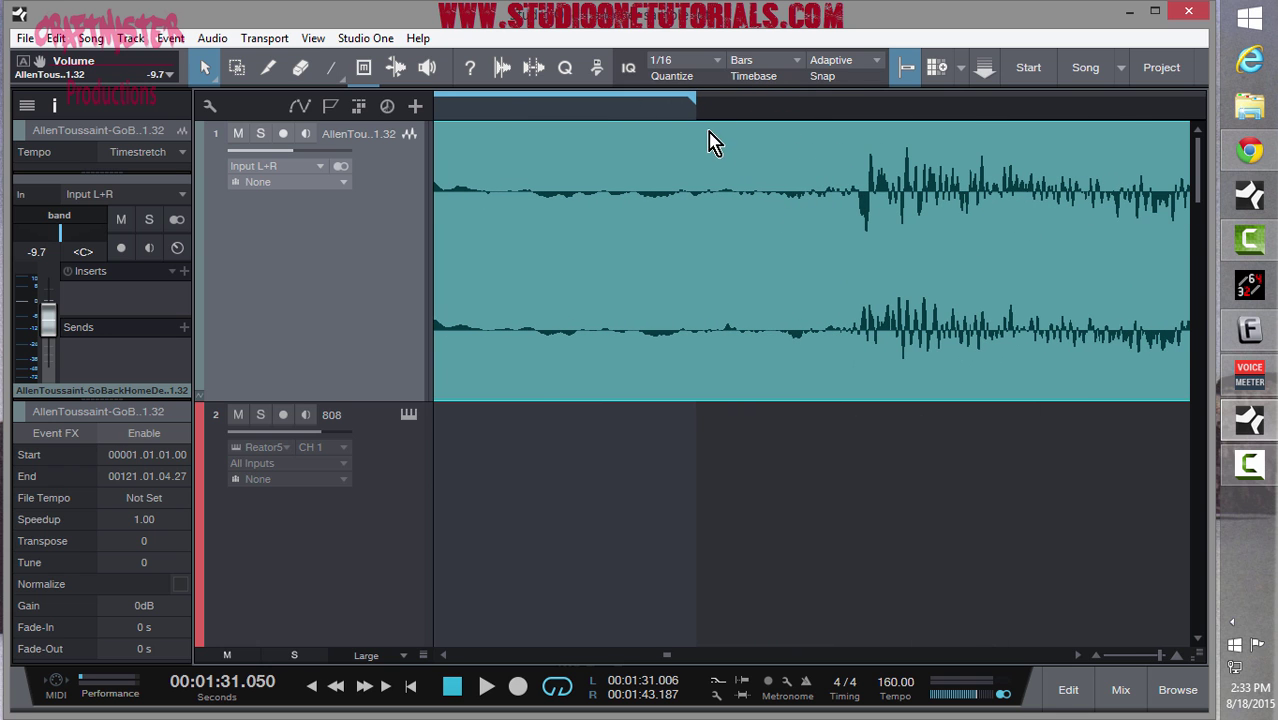
mouse_move(697, 104)
mouse_down()
mouse_move(849, 130)
mouse_move(847, 171)
mouse_up()
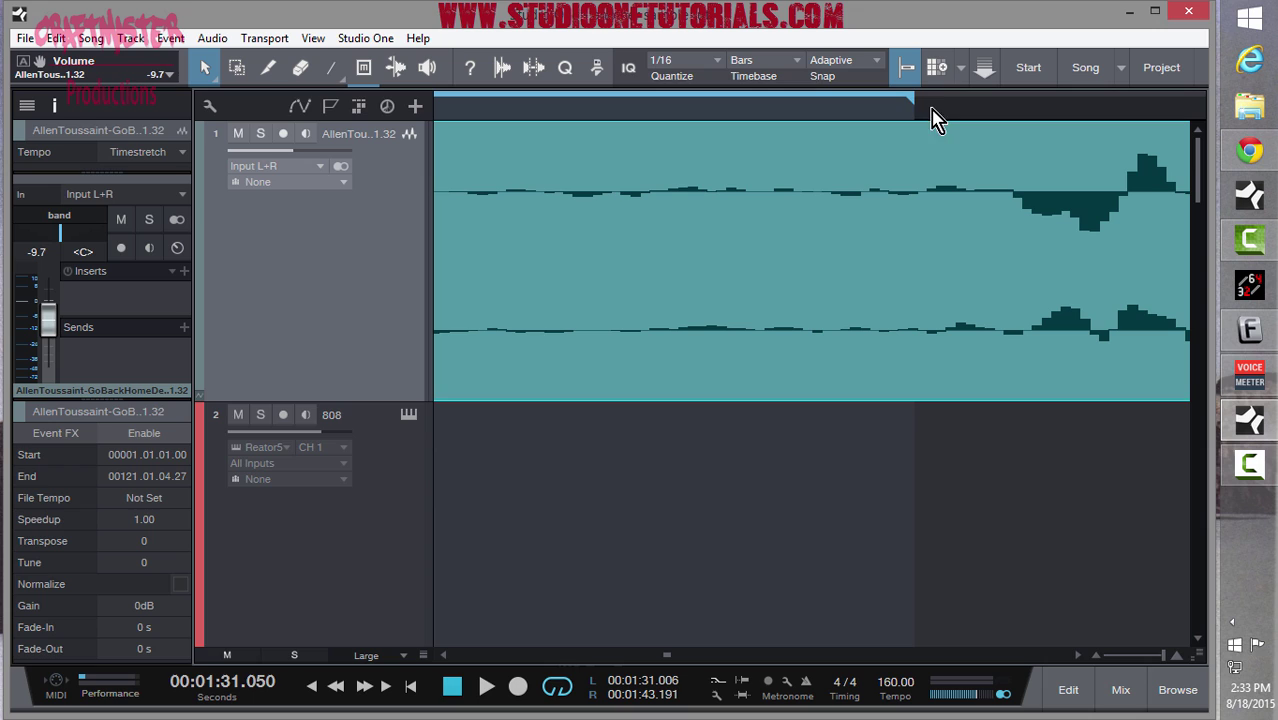
mouse_move(918, 105)
mouse_down()
mouse_move(984, 171)
mouse_move(975, 190)
mouse_up()
drag(970, 184, 958, 122)
mouse_move(951, 203)
mouse_down()
mouse_move(936, 200)
mouse_move(960, 288)
mouse_move(997, 336)
mouse_up()
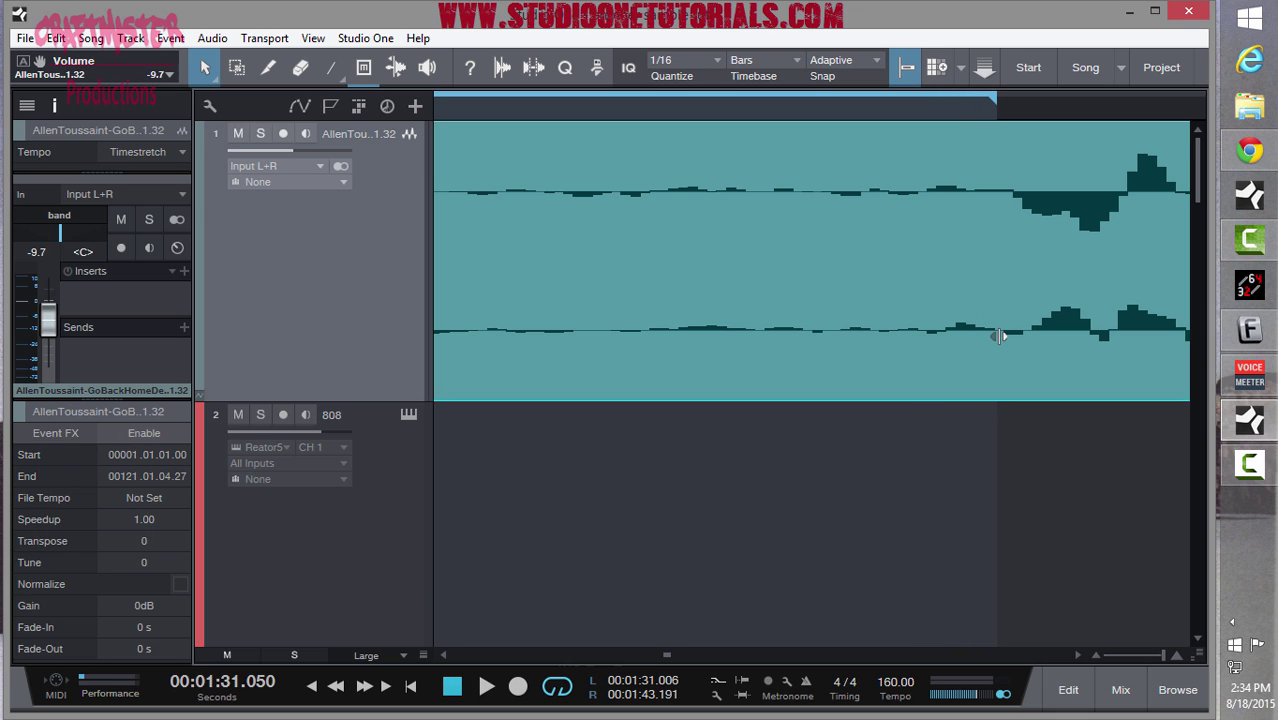
mouse_move(1000, 320)
mouse_down()
mouse_move(1021, 108)
mouse_move(1033, 140)
mouse_up()
drag(1012, 6, 1043, 8)
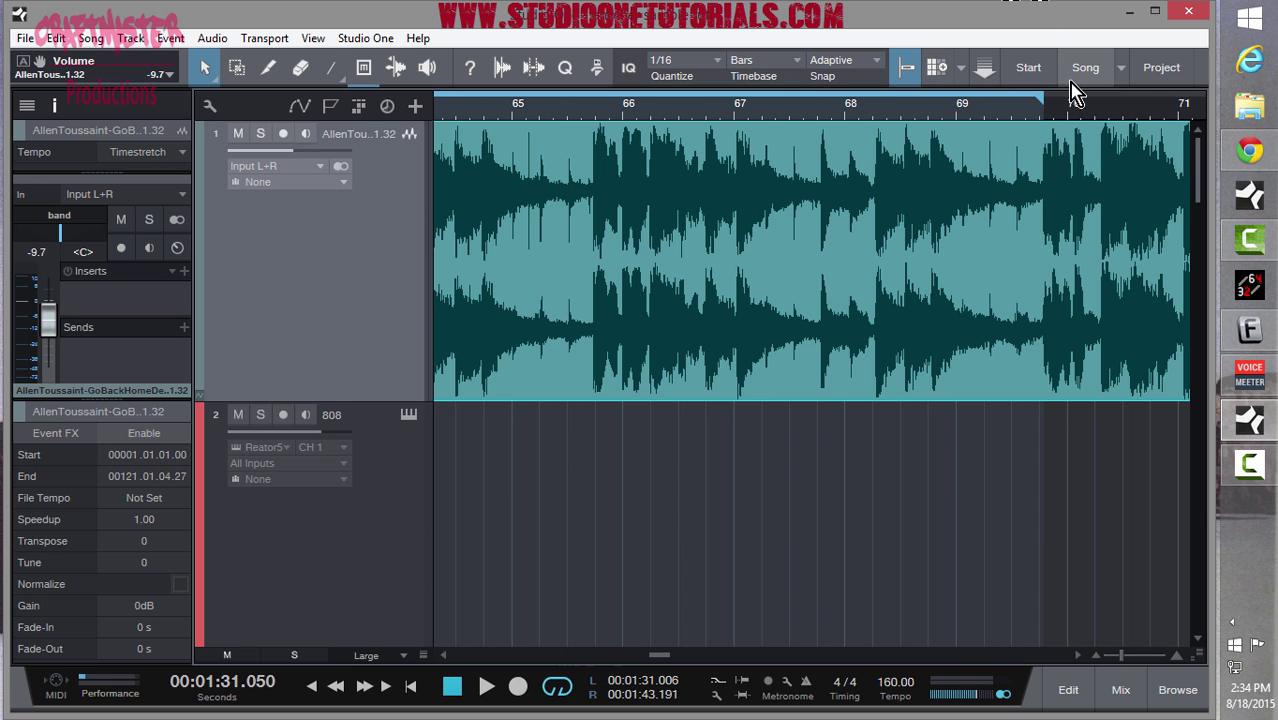
drag(1078, 120, 1077, 110)
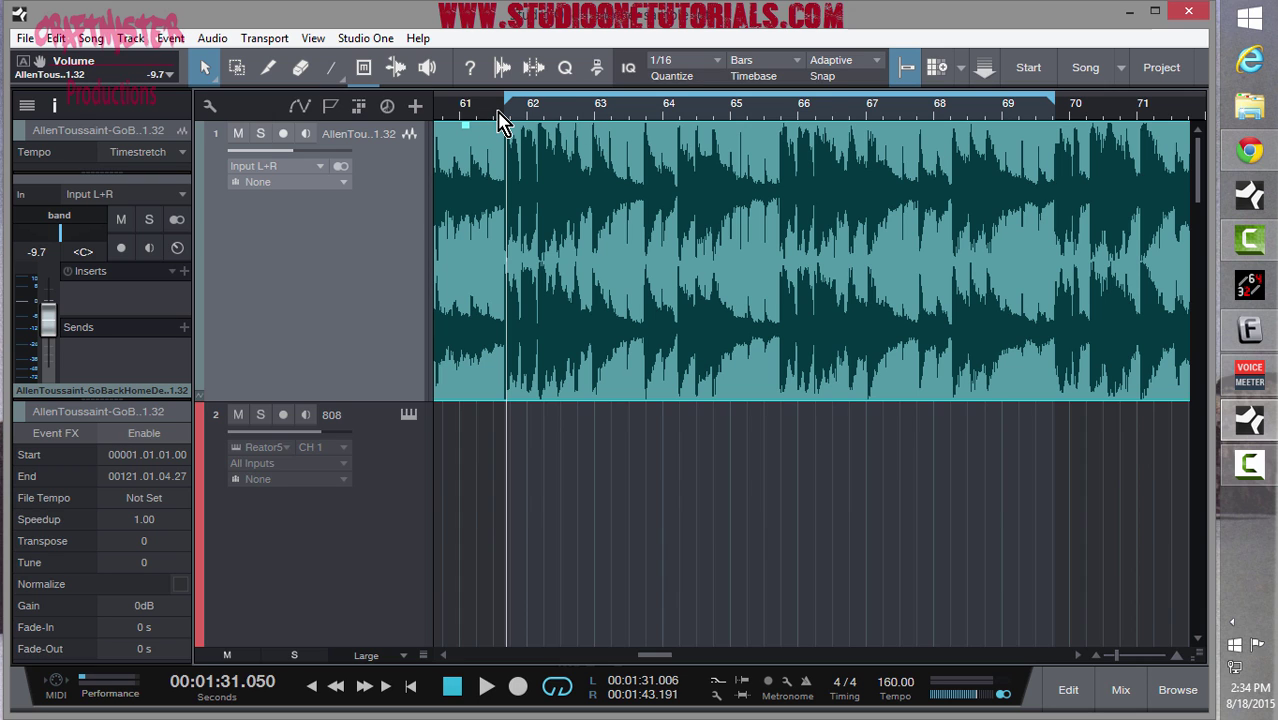
key(space)
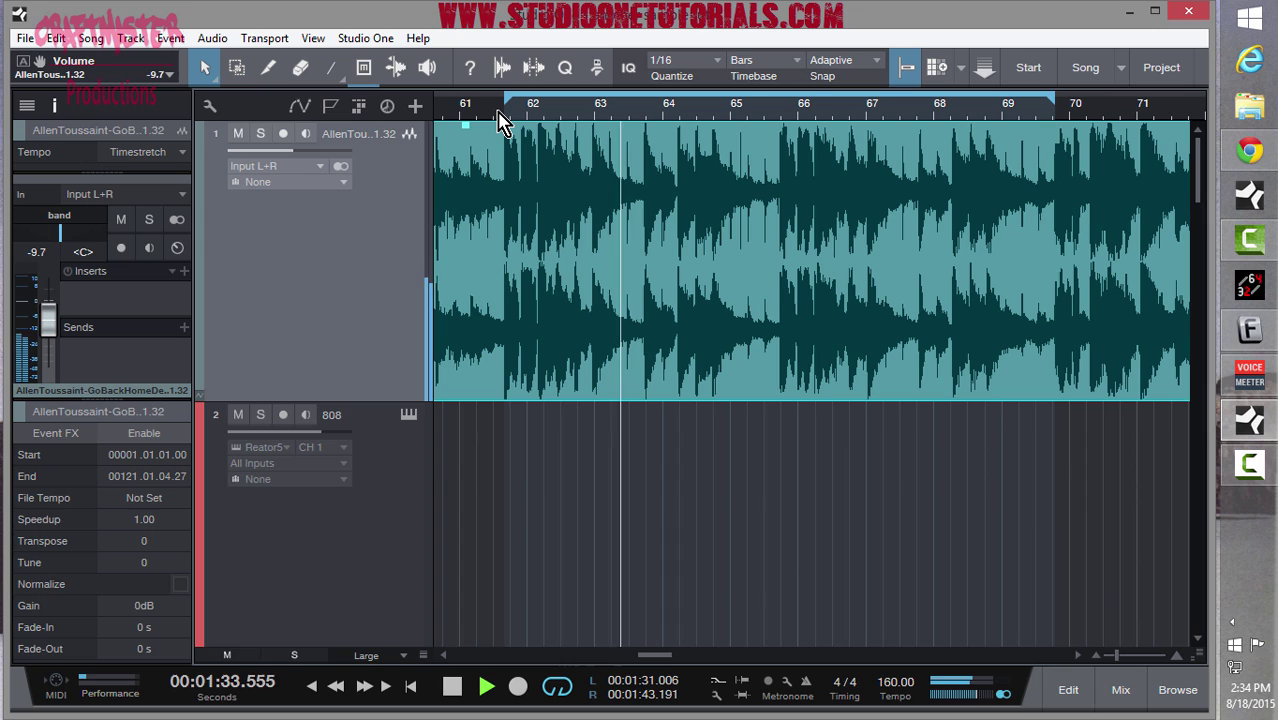
key(space)
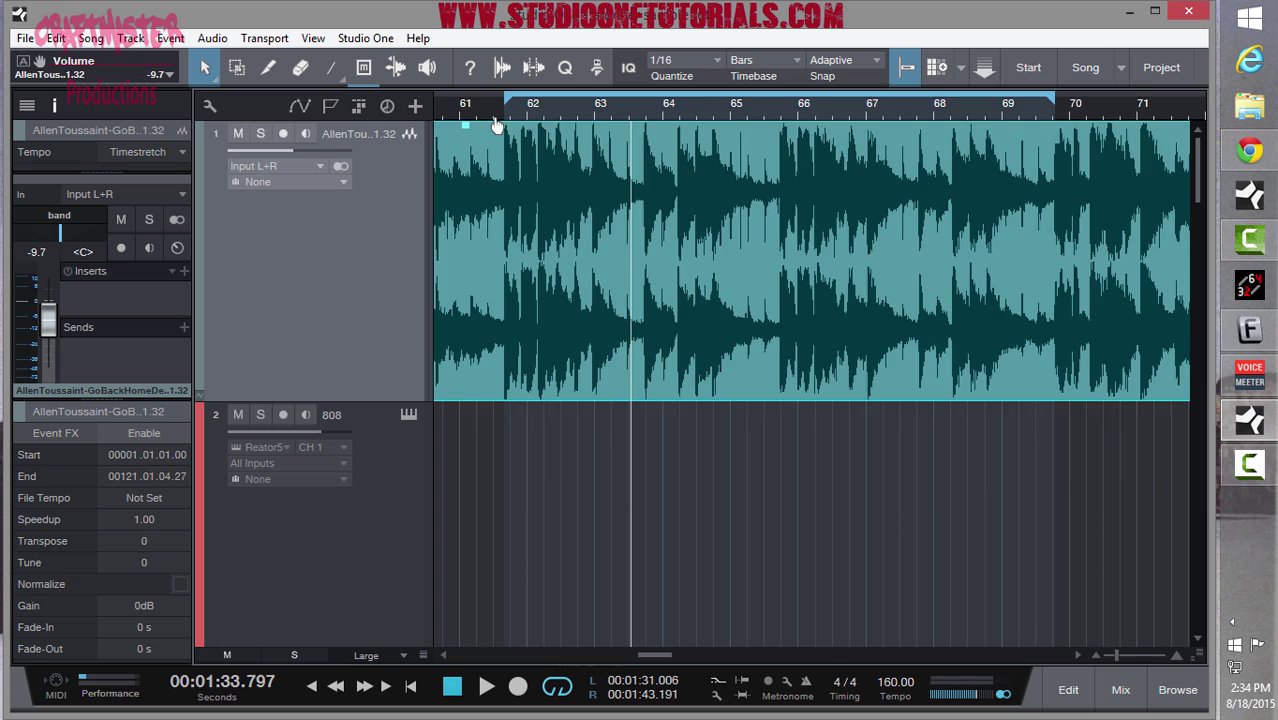
Step: Zoom far into the loop start and hide the track info panel to widen the arrangement
drag(495, 120, 494, 237)
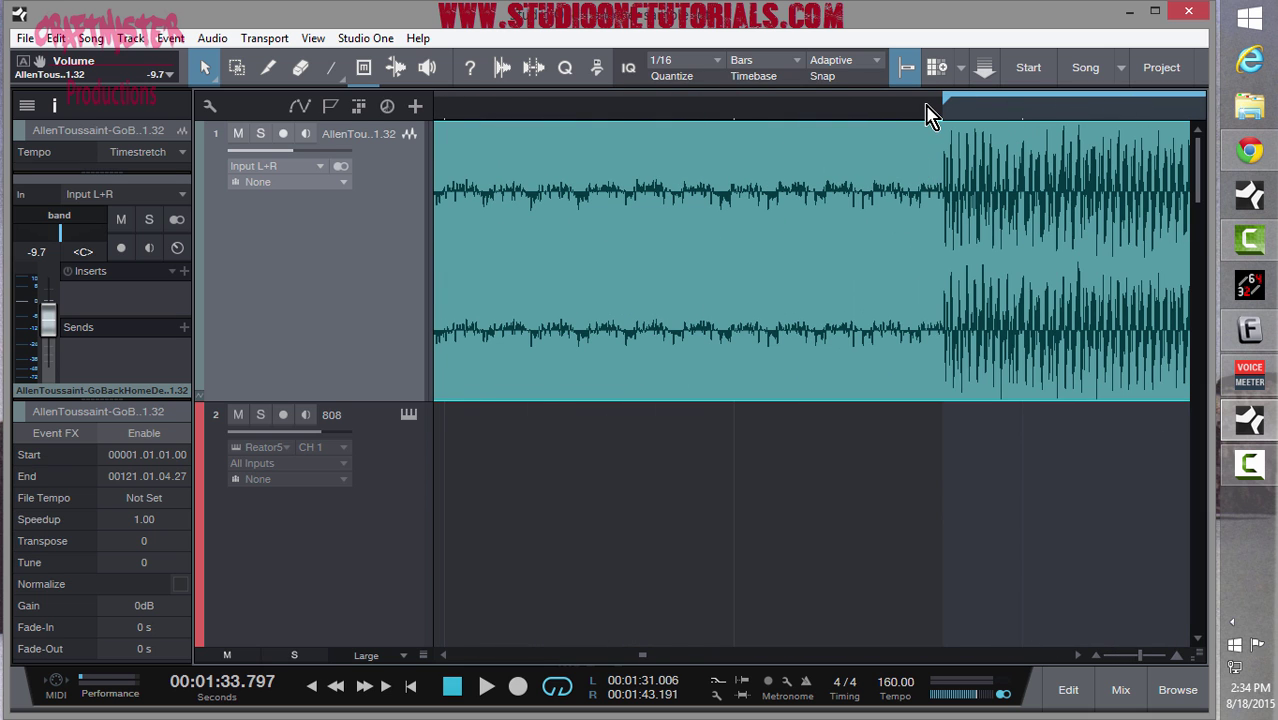
drag(926, 110, 921, 177)
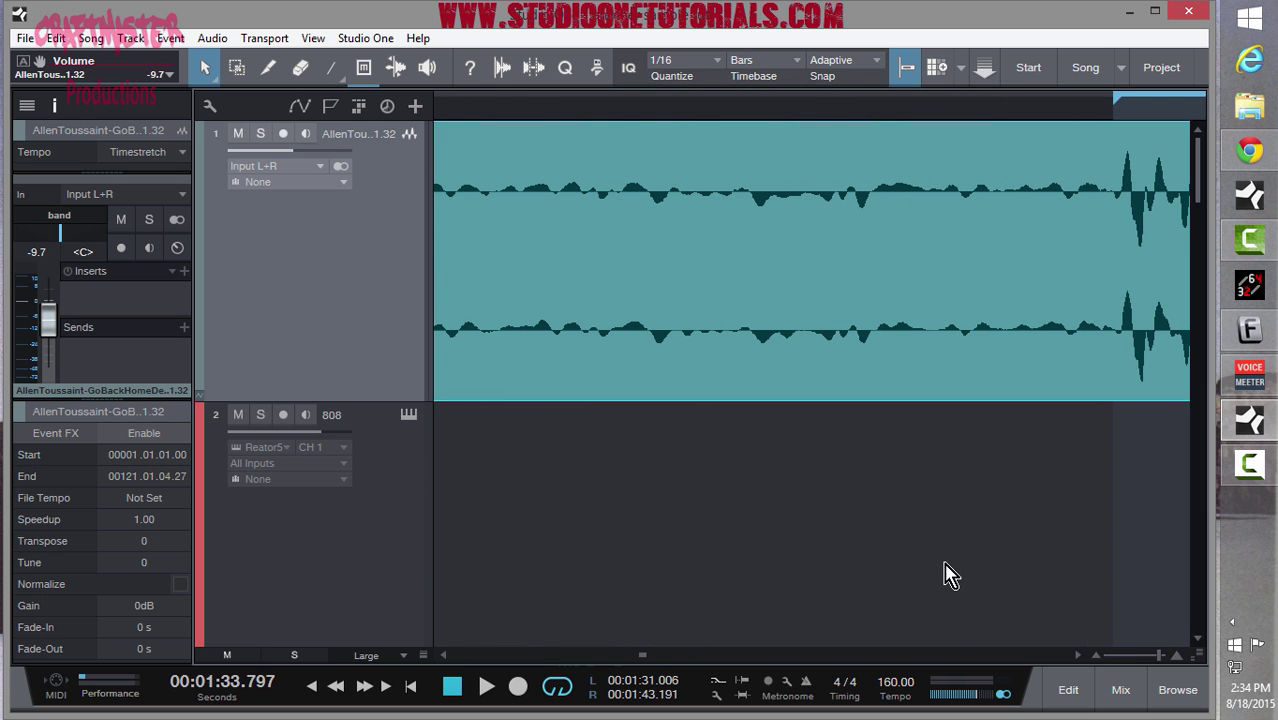
mouse_move(650, 655)
mouse_down()
mouse_move(645, 667)
mouse_move(670, 668)
mouse_move(660, 665)
mouse_up()
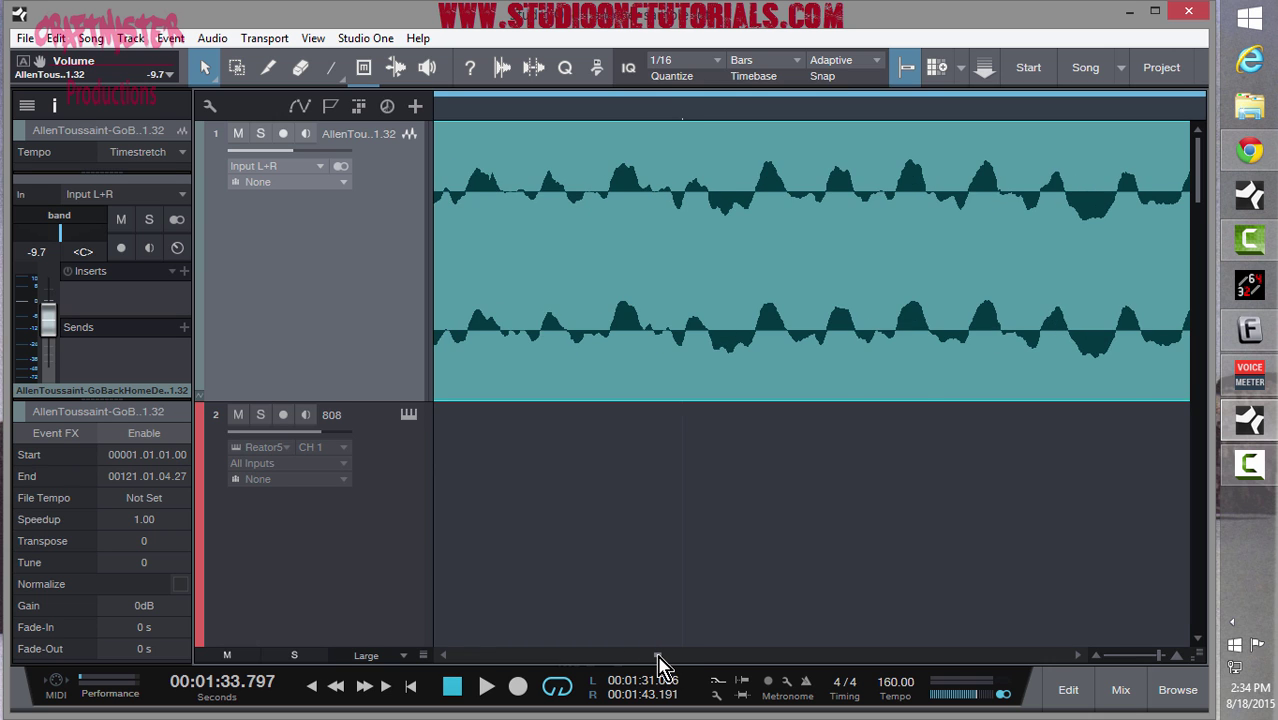
key(F4)
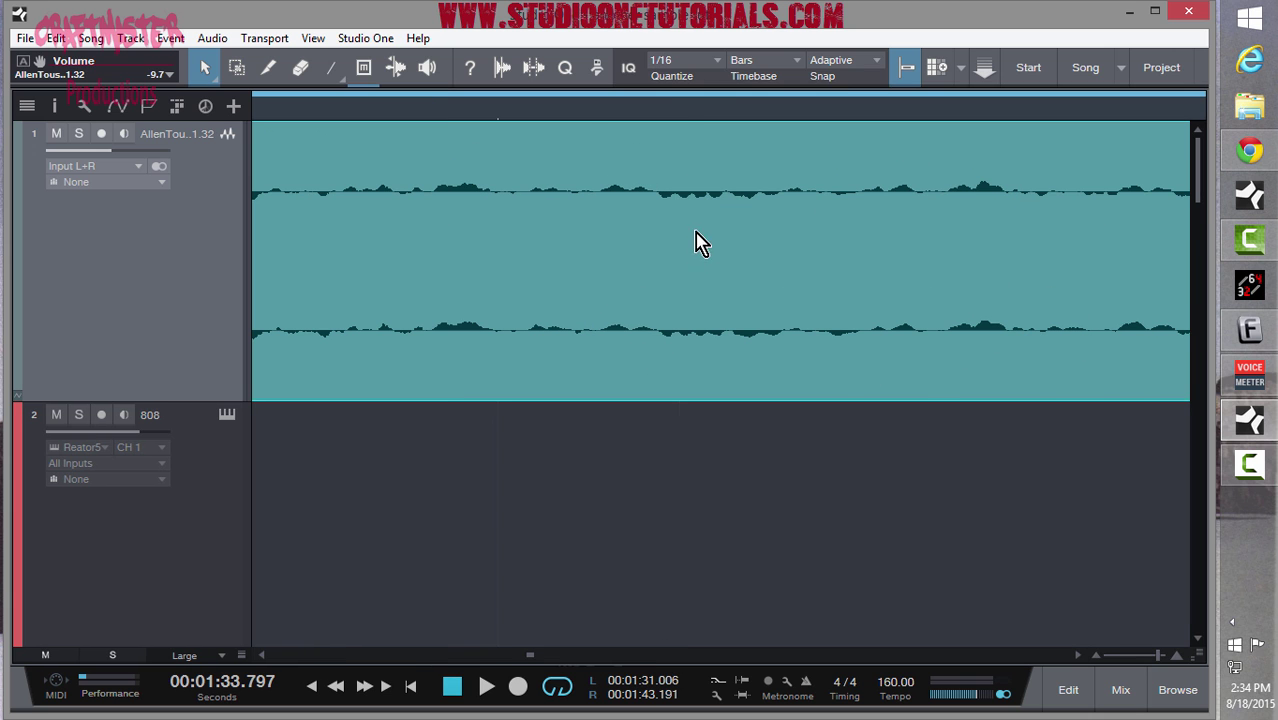
scroll(642, 106, up, 5)
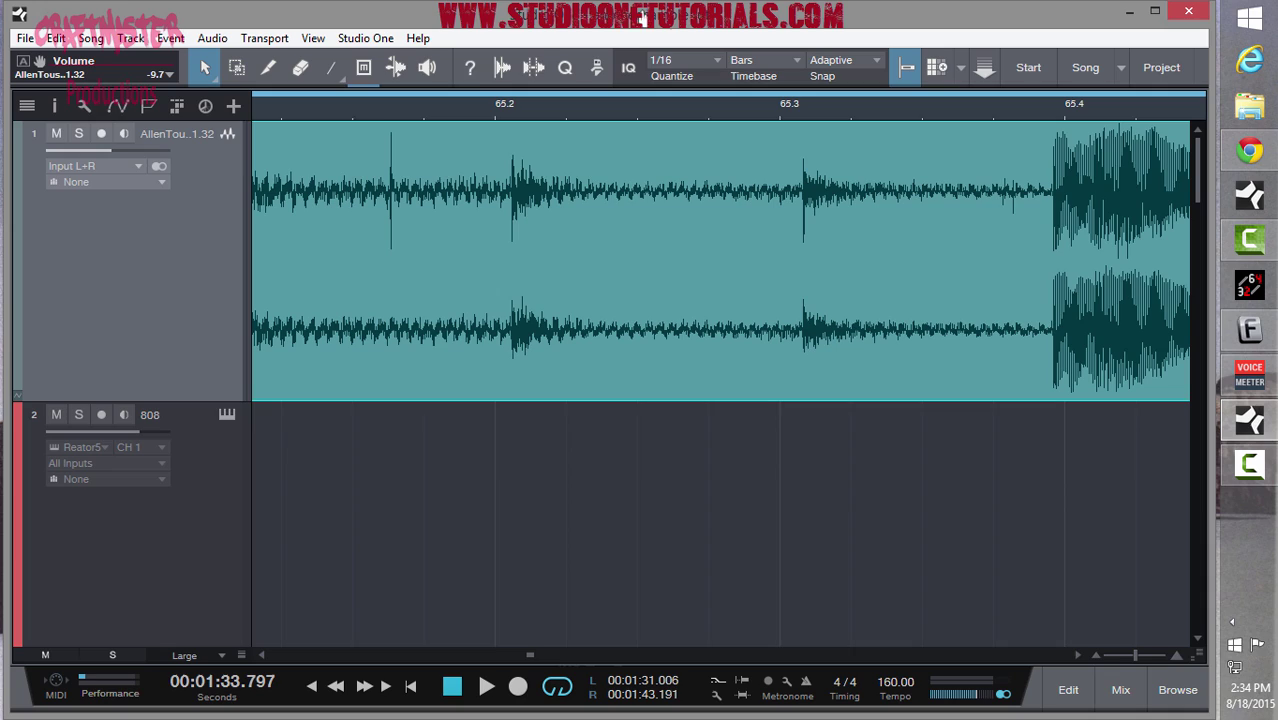
click(263, 656)
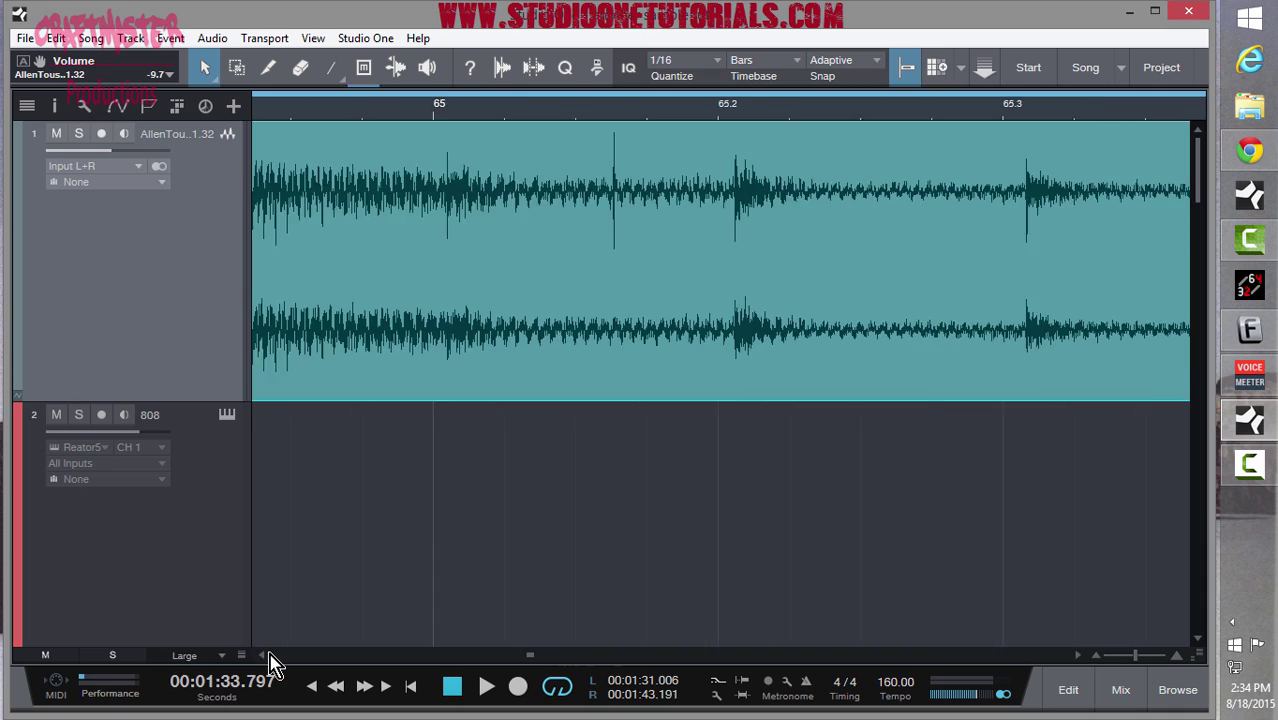
drag(263, 656, 280, 658)
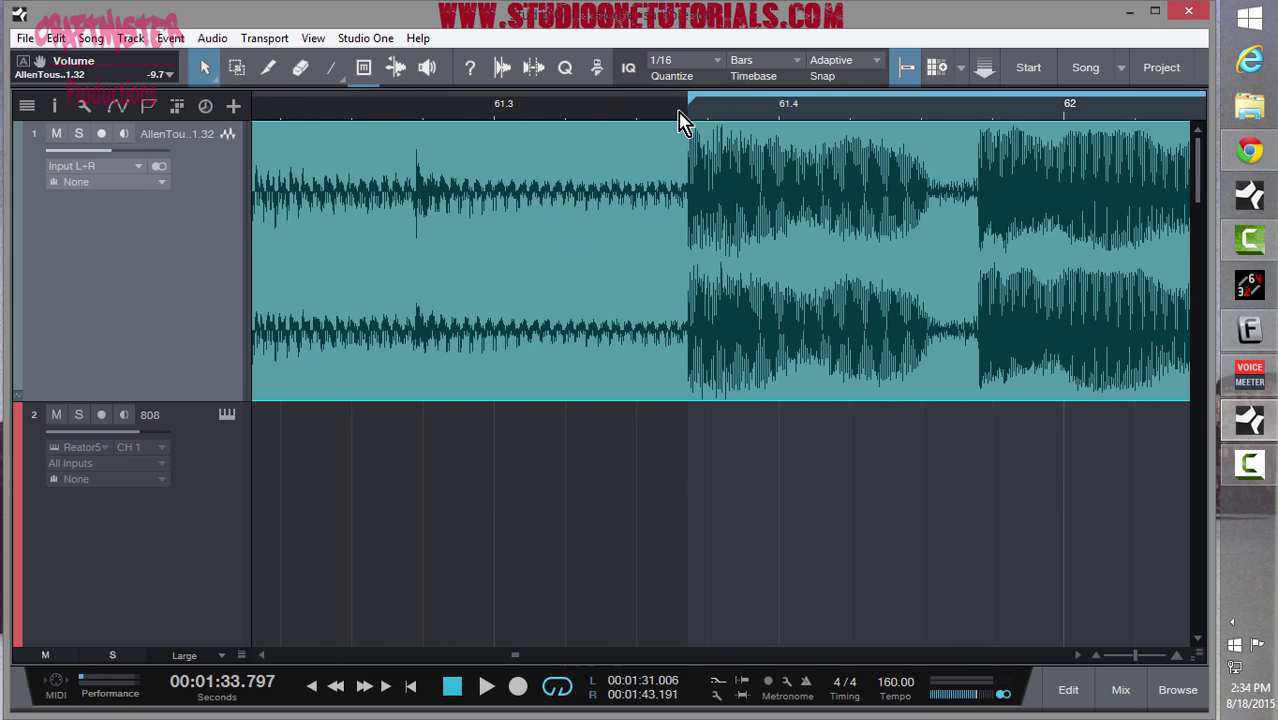
Step: Place the playhead at the loop start and play from there while zooming in closer
scroll(684, 140, up, 5)
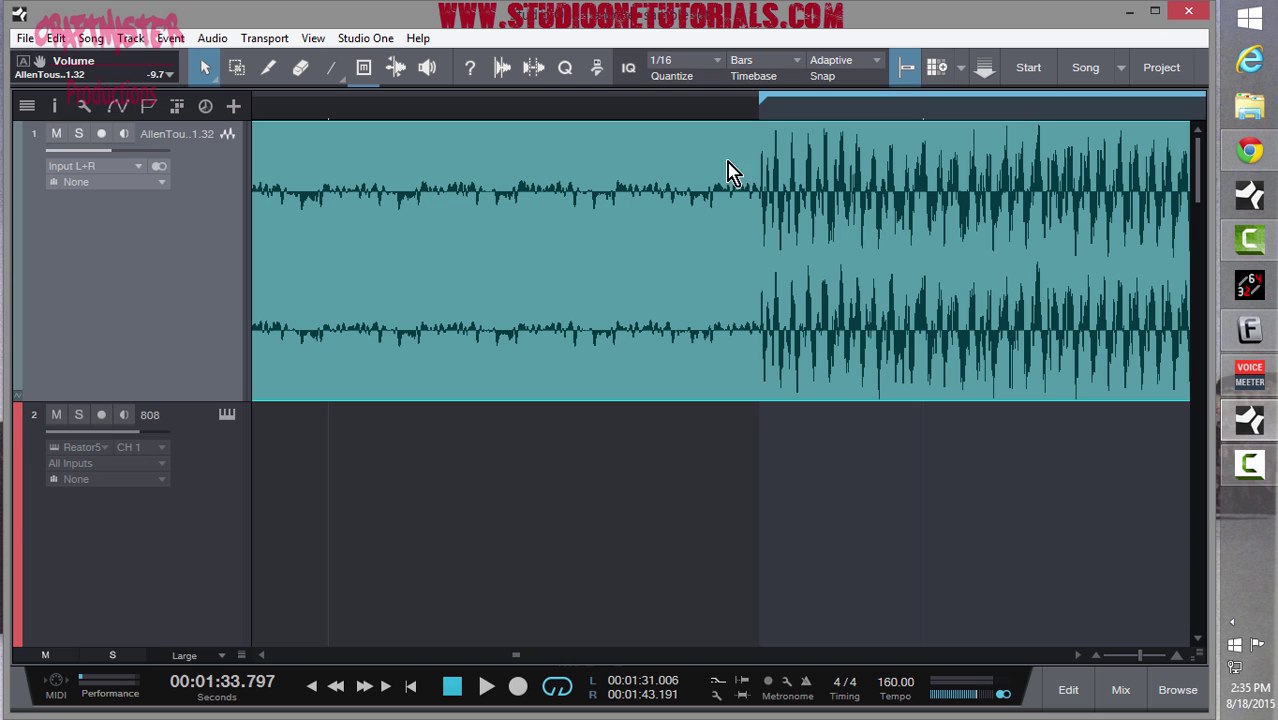
click(762, 128)
key(space)
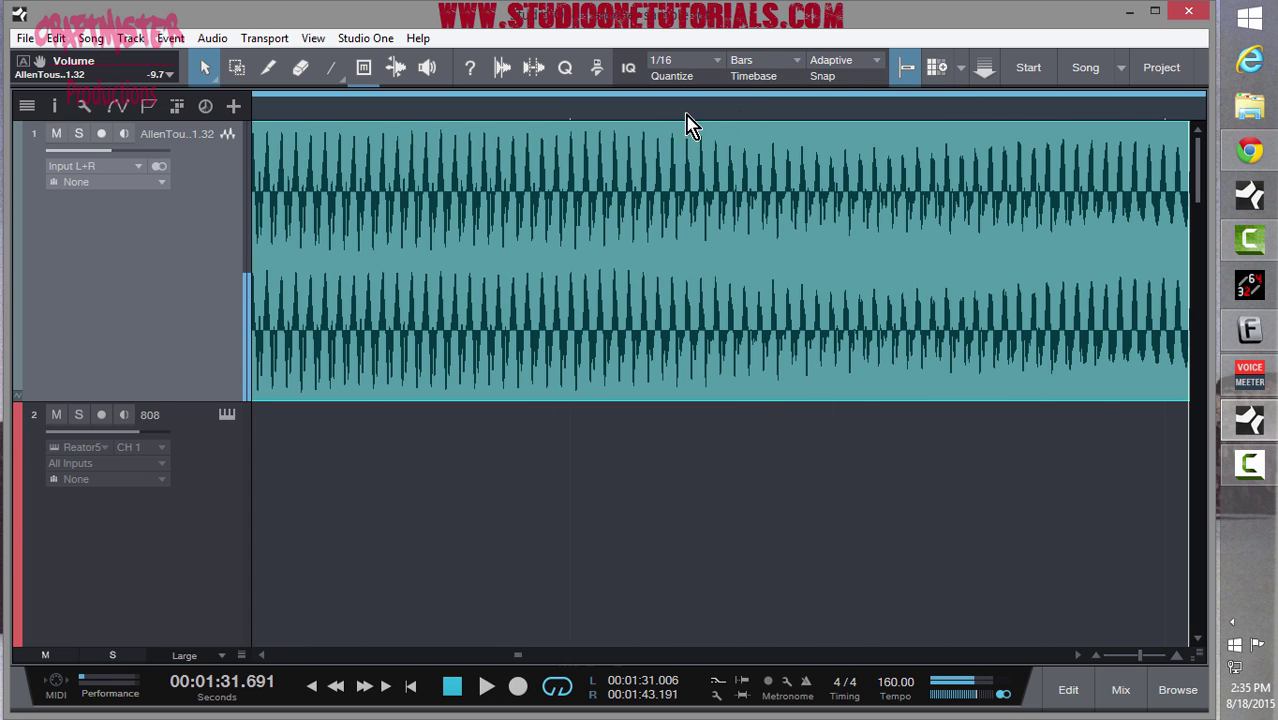
scroll(620, 128, down, 5)
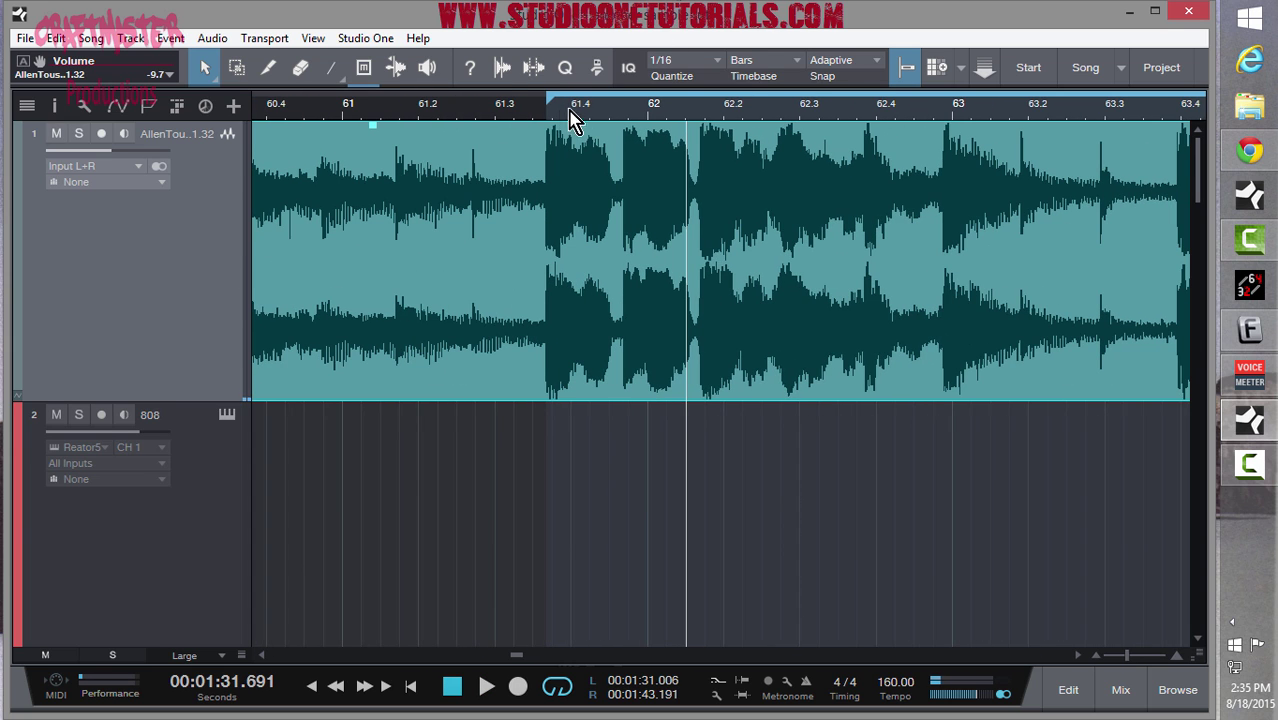
scroll(548, 160, up, 8)
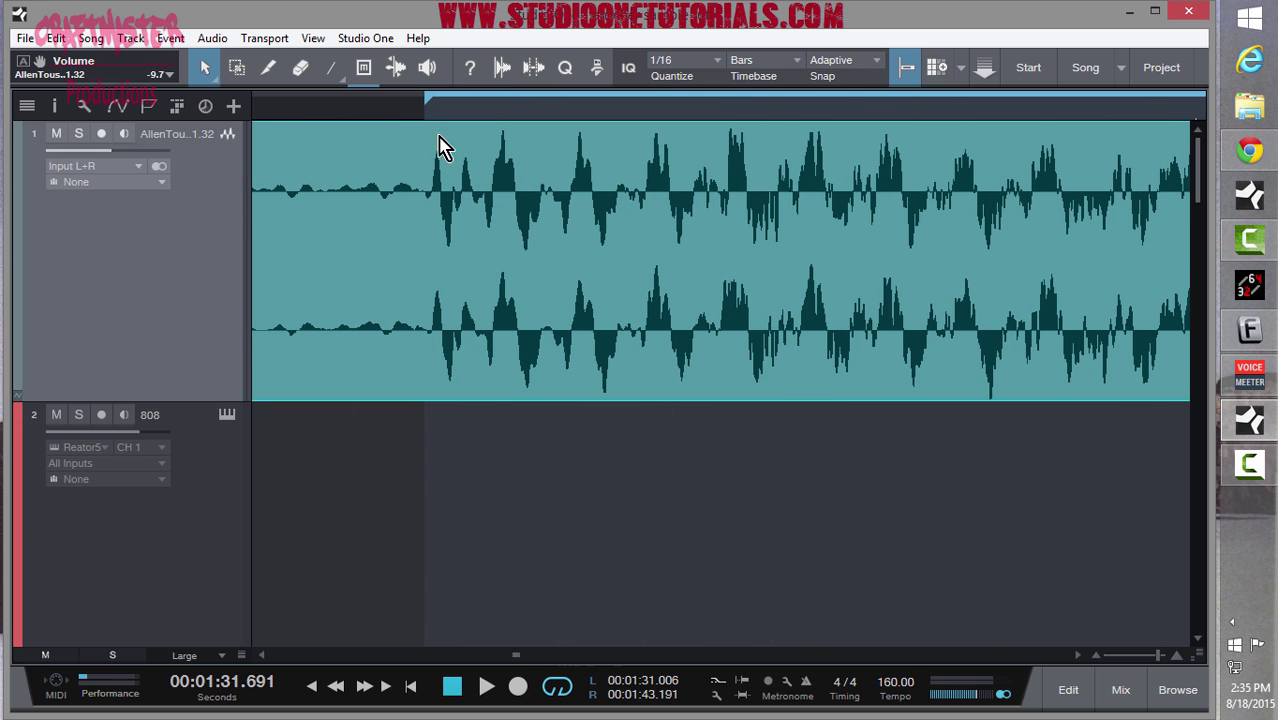
scroll(429, 130, up, 6)
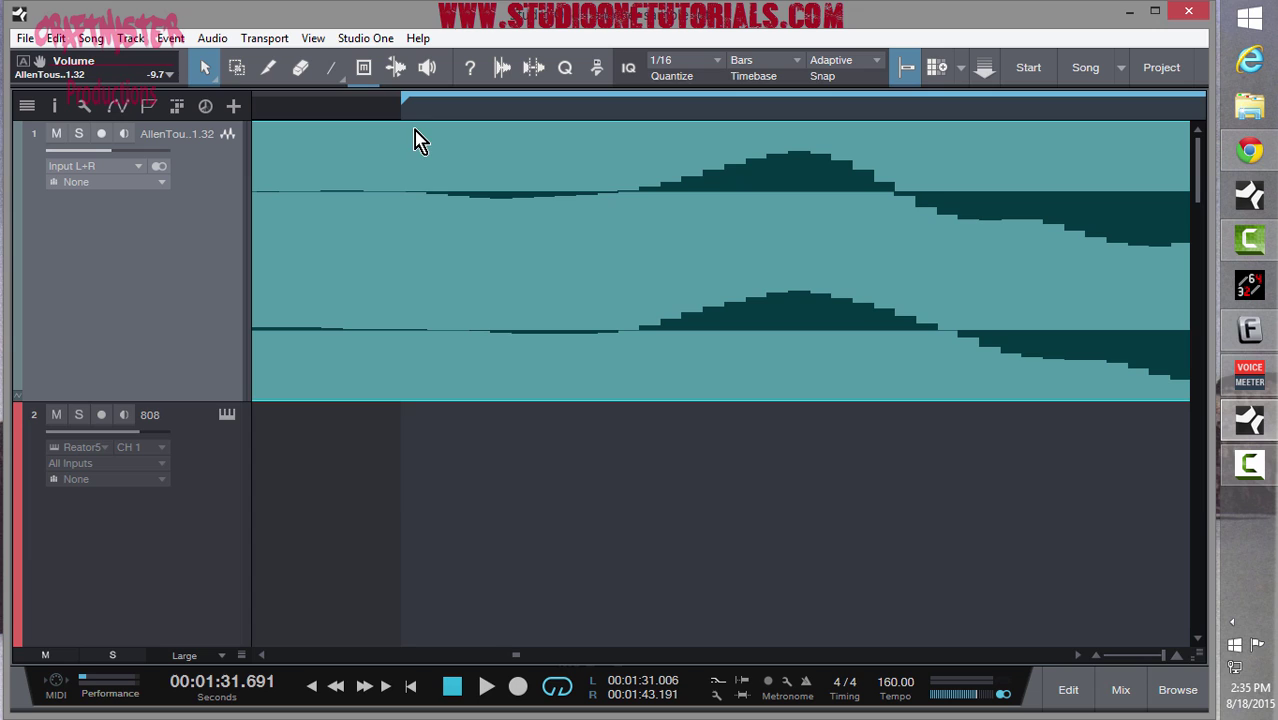
Step: Switch to the Paint tool (5) and split the sample at the loop start near bar 61.4
key(5)
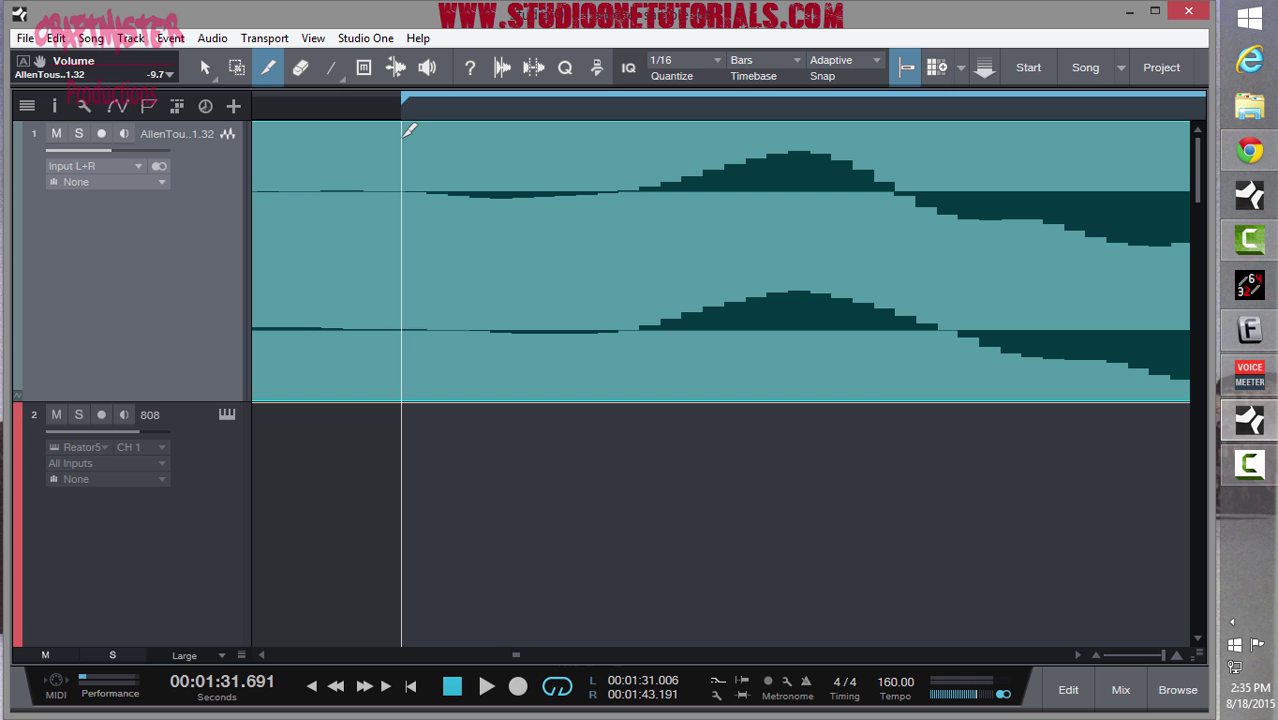
click(403, 133)
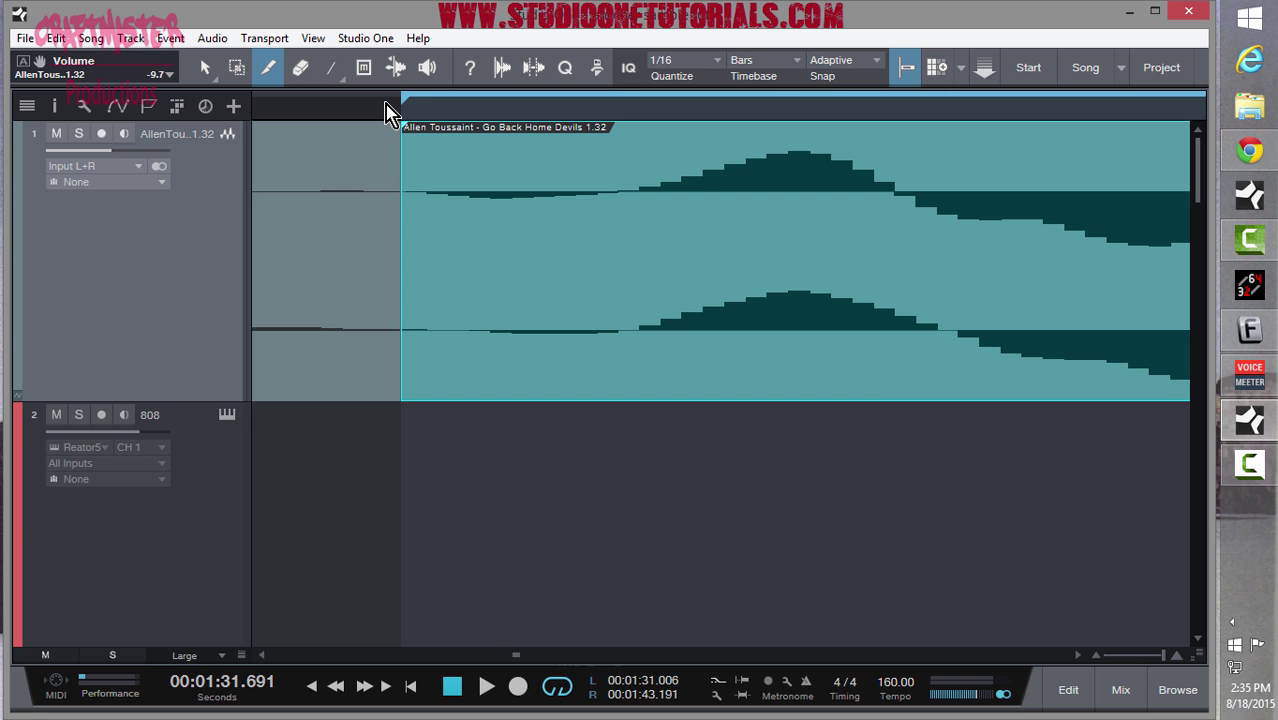
scroll(390, 110, down, 5)
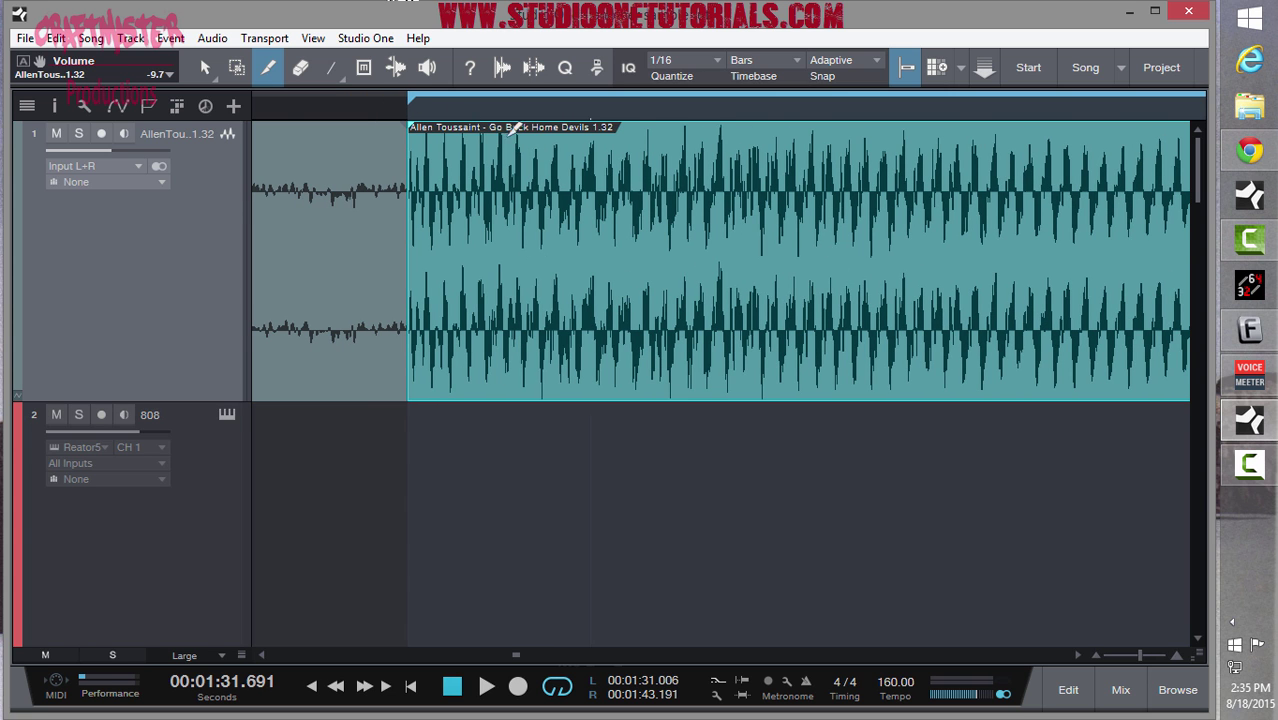
scroll(553, 113, up, 5)
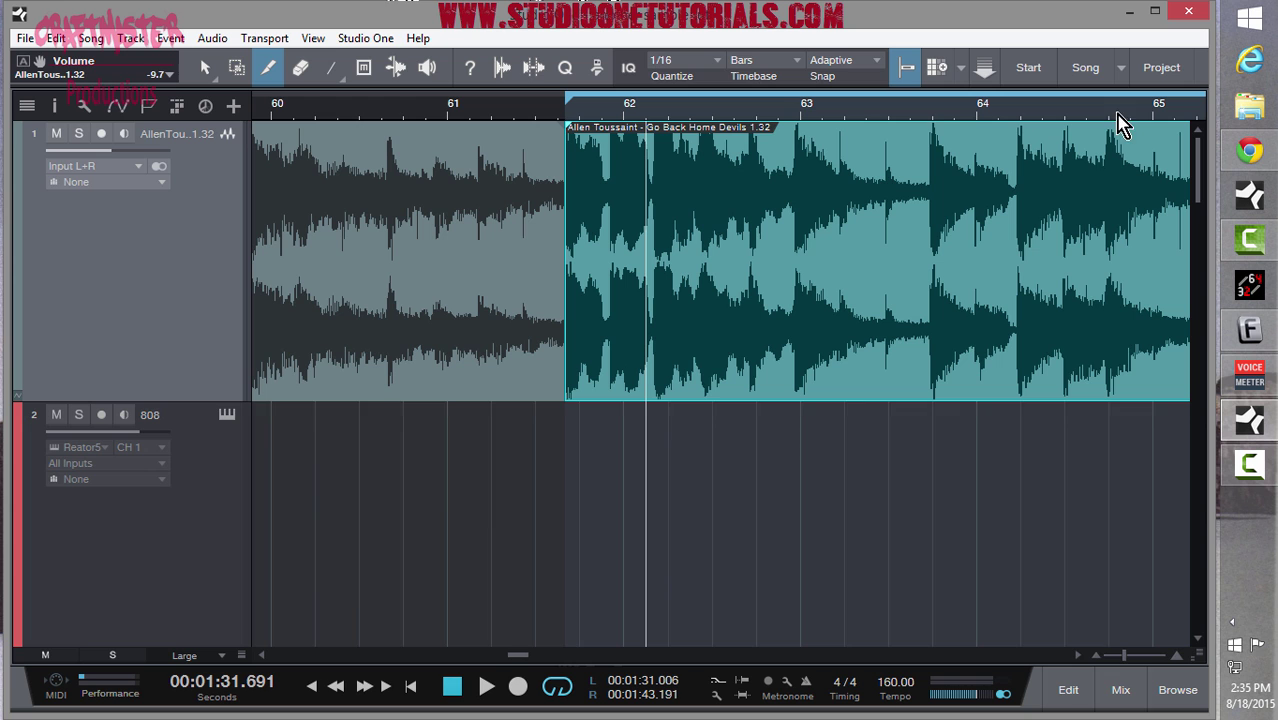
scroll(1078, 670, right, 5)
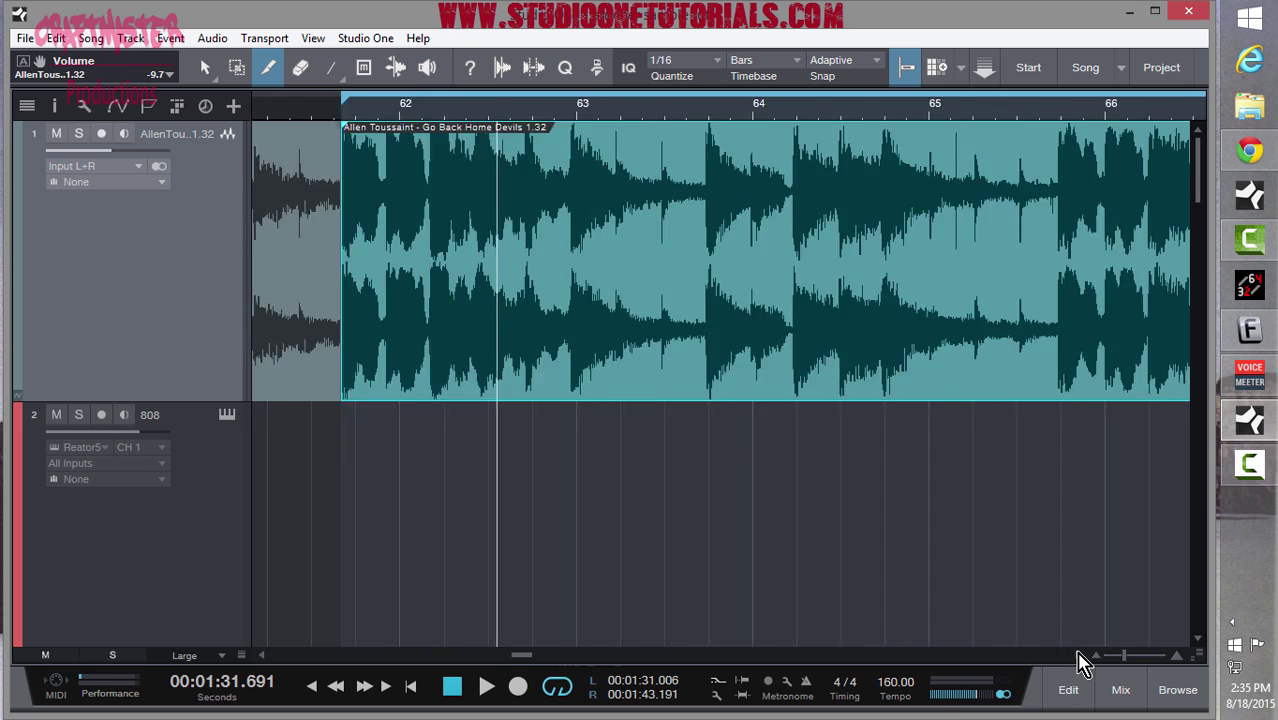
Step: Scroll to the loop end near bar 69.4 and split the sample there
scroll(1078, 665, right, 6)
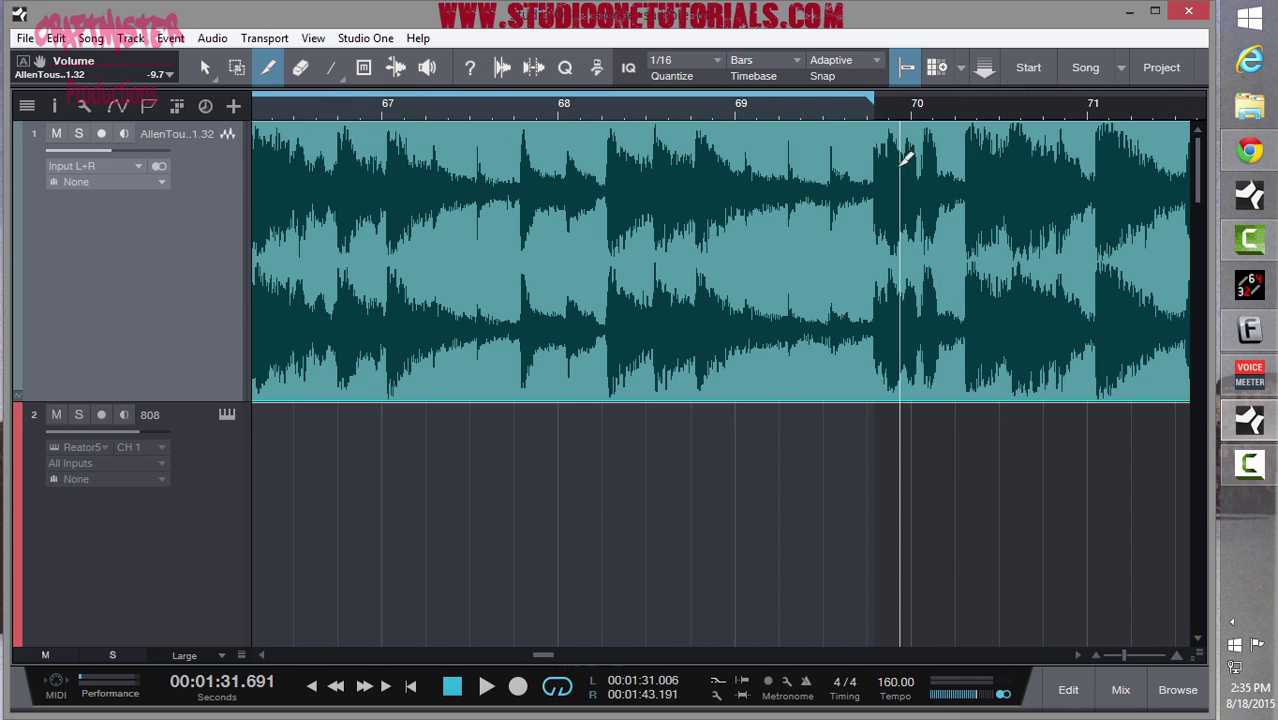
drag(875, 131, 880, 122)
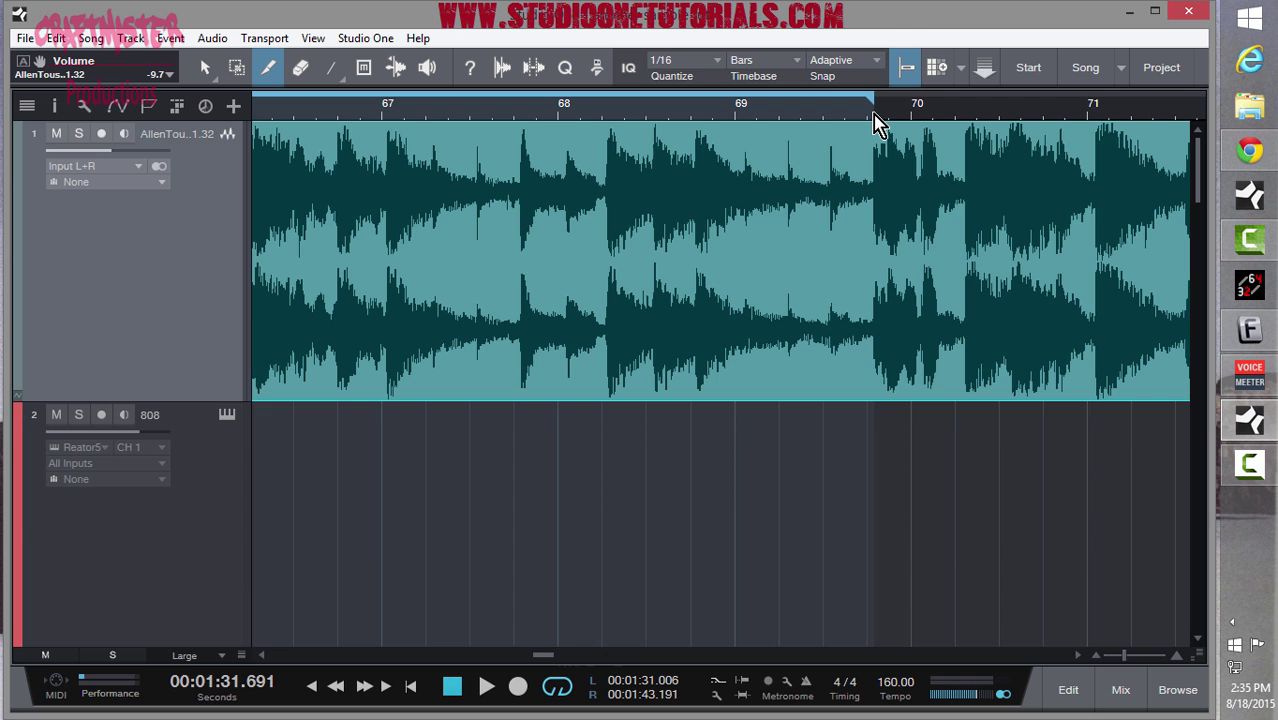
scroll(870, 205, up, 10)
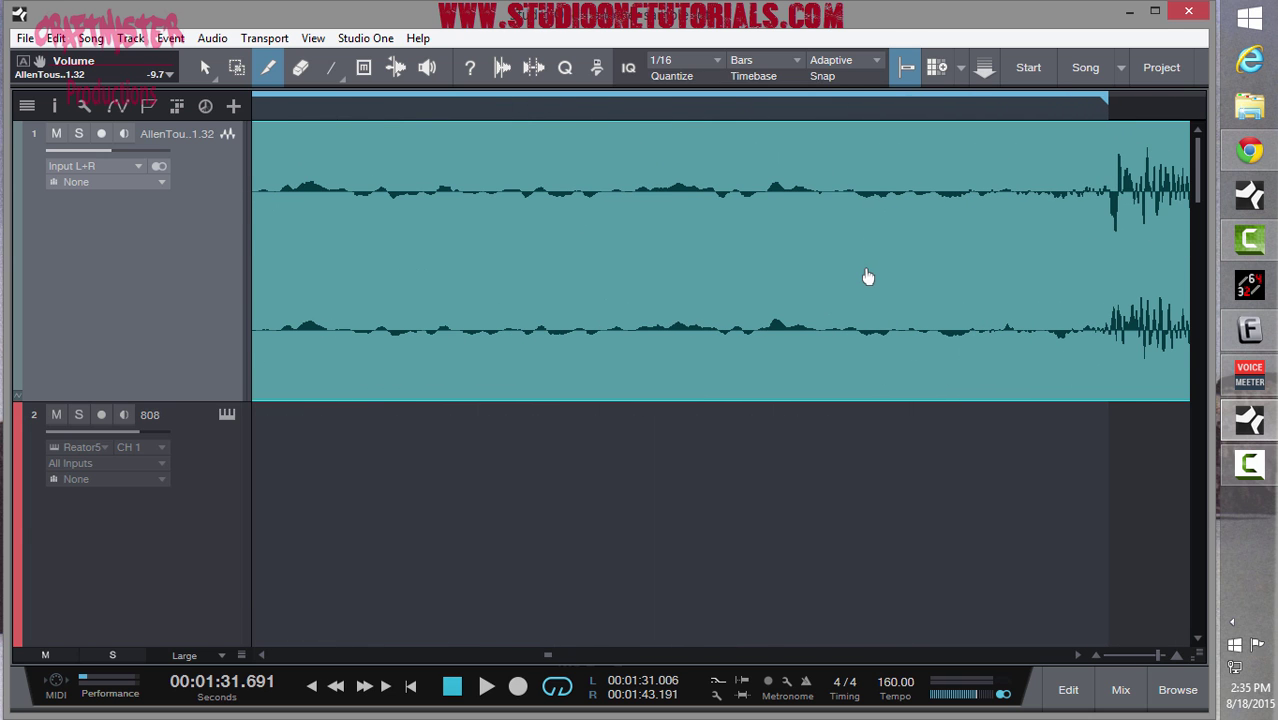
scroll(1075, 668, right, 6)
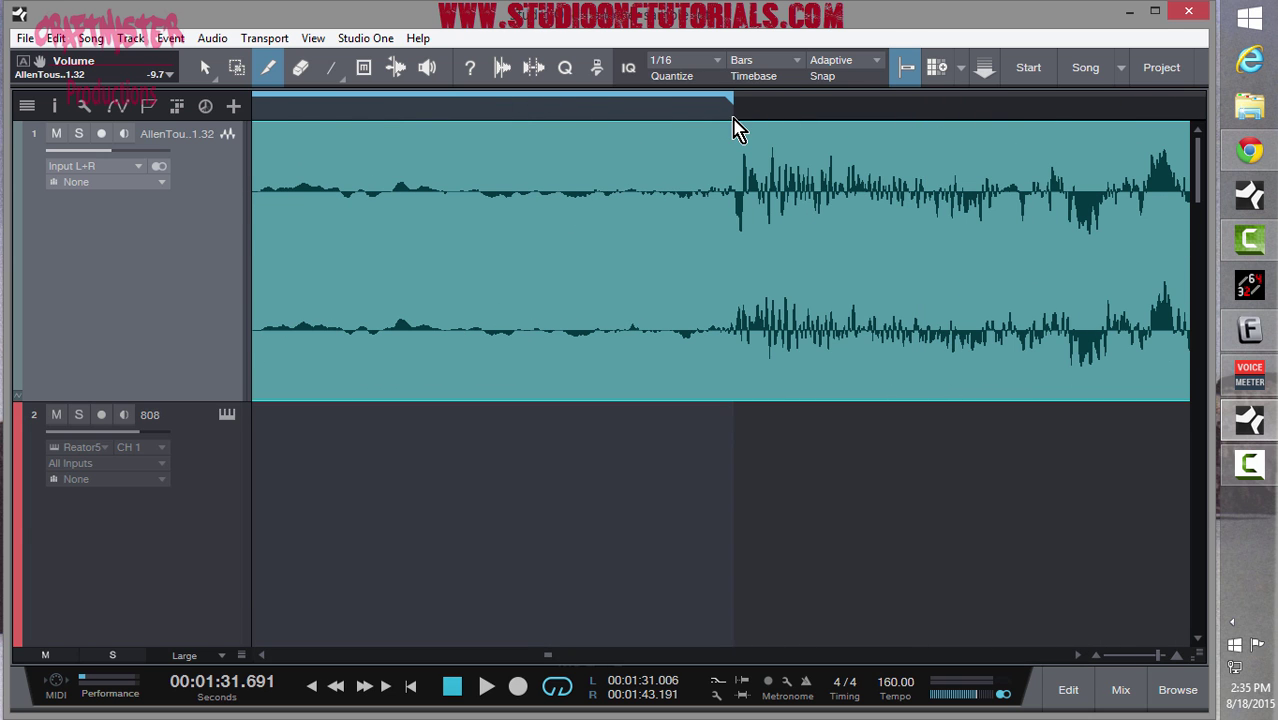
scroll(736, 180, up, 5)
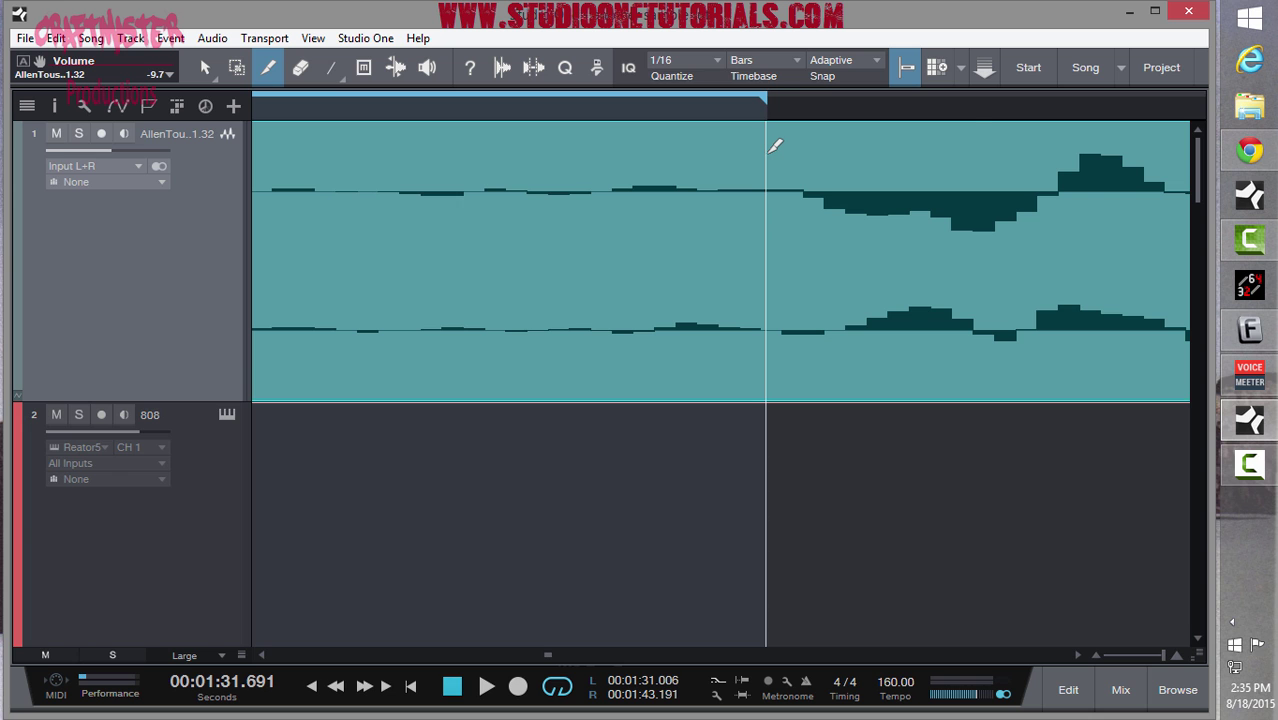
click(769, 150)
Step: Zoom out, return to the Arrow tool, and move the leftover sample pieces far down the timeline
key(w)
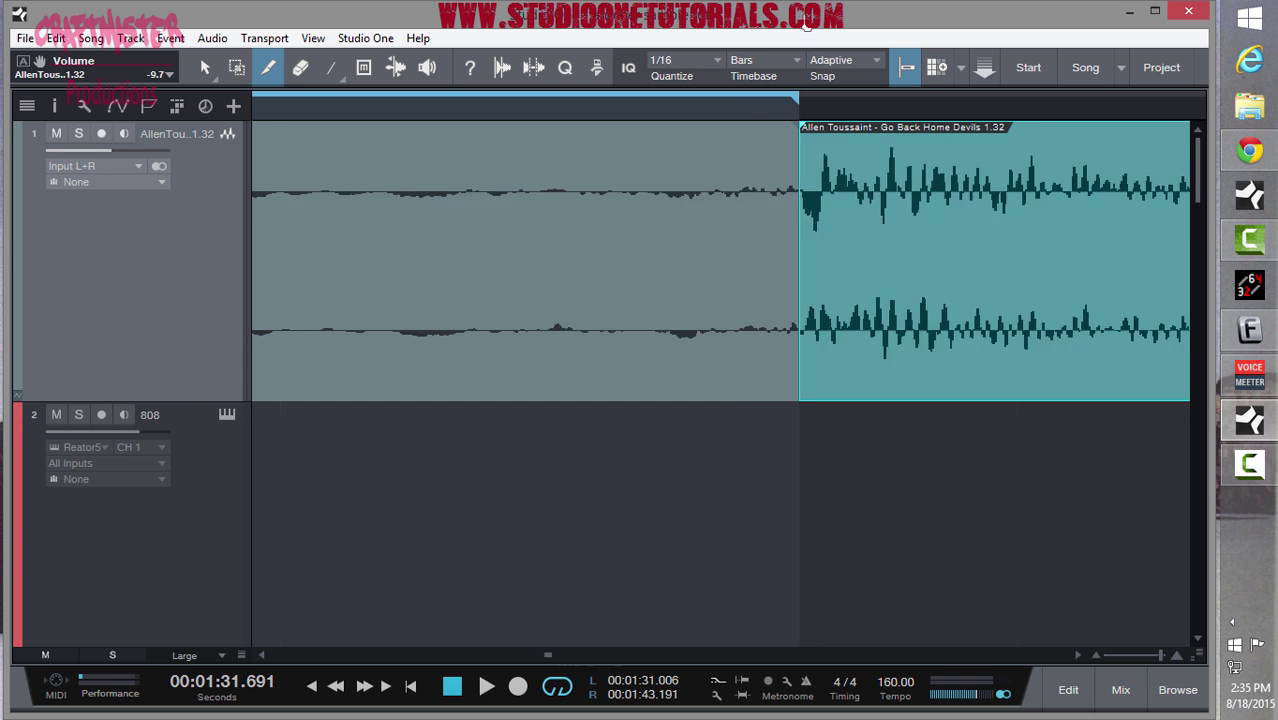
key(q)
key(q)
key(q)
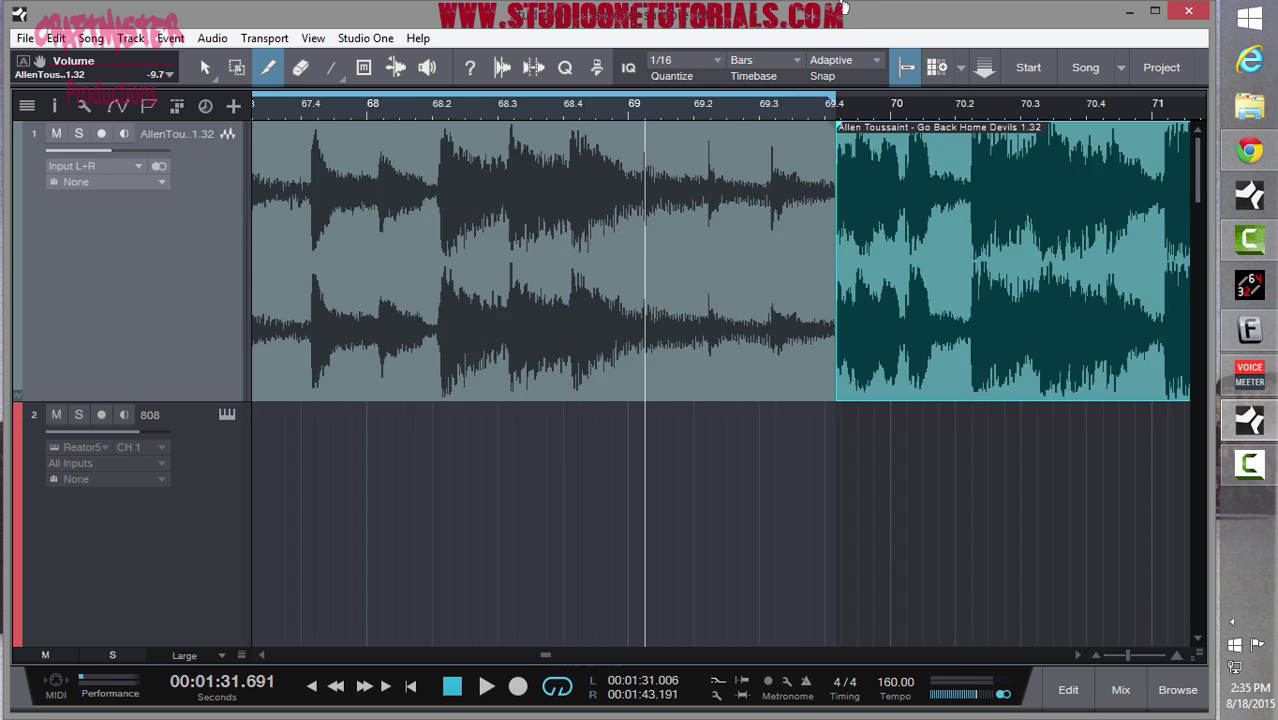
key(q)
key(q)
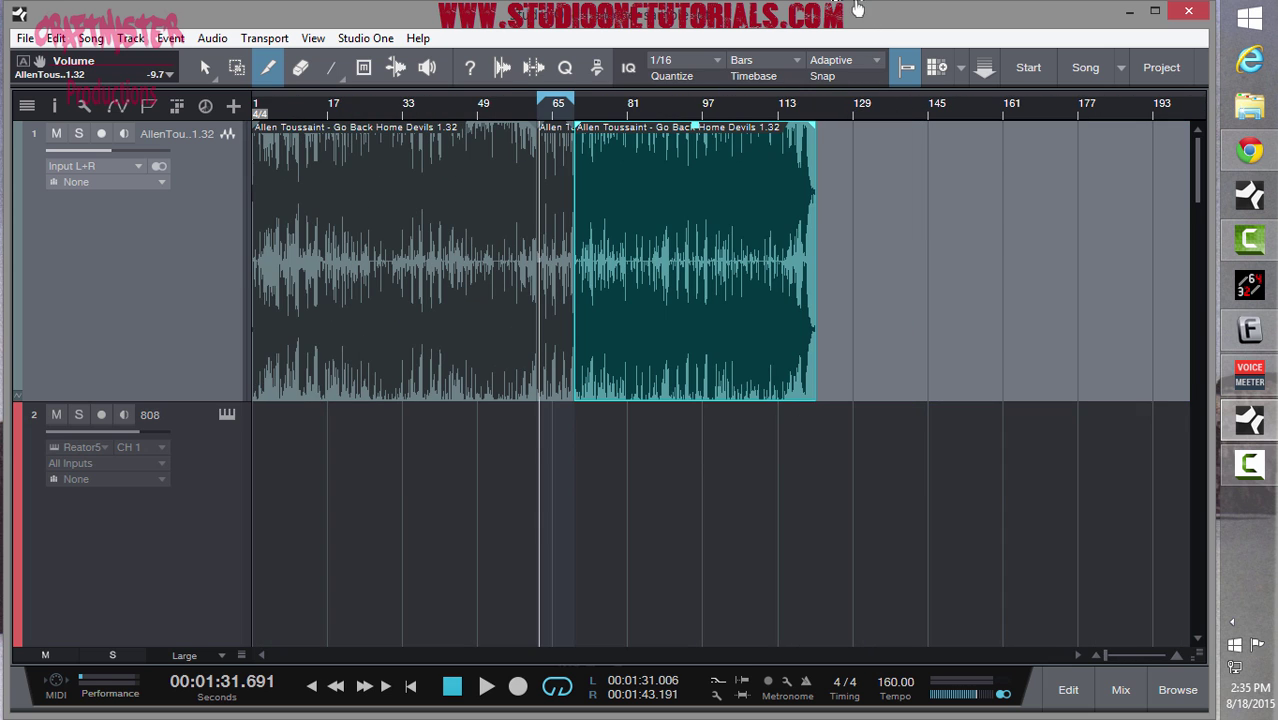
key(1)
click(422, 289)
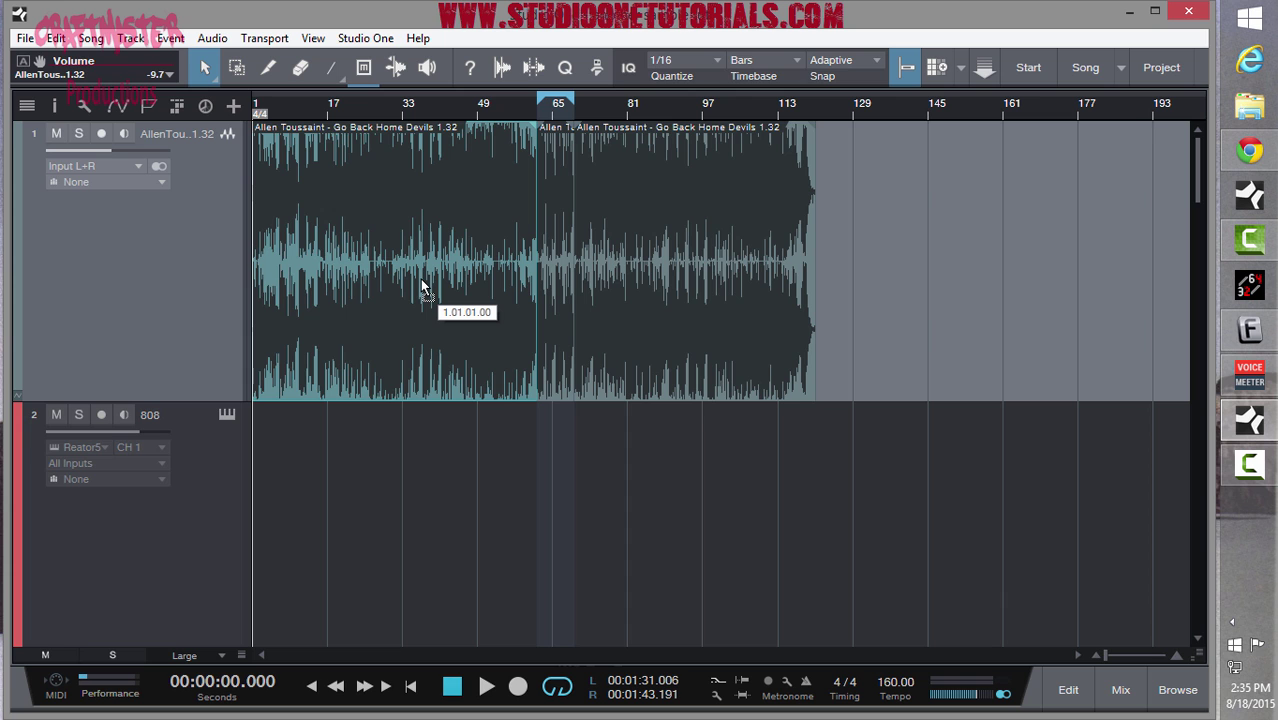
drag(430, 288, 1040, 250)
drag(648, 243, 1186, 207)
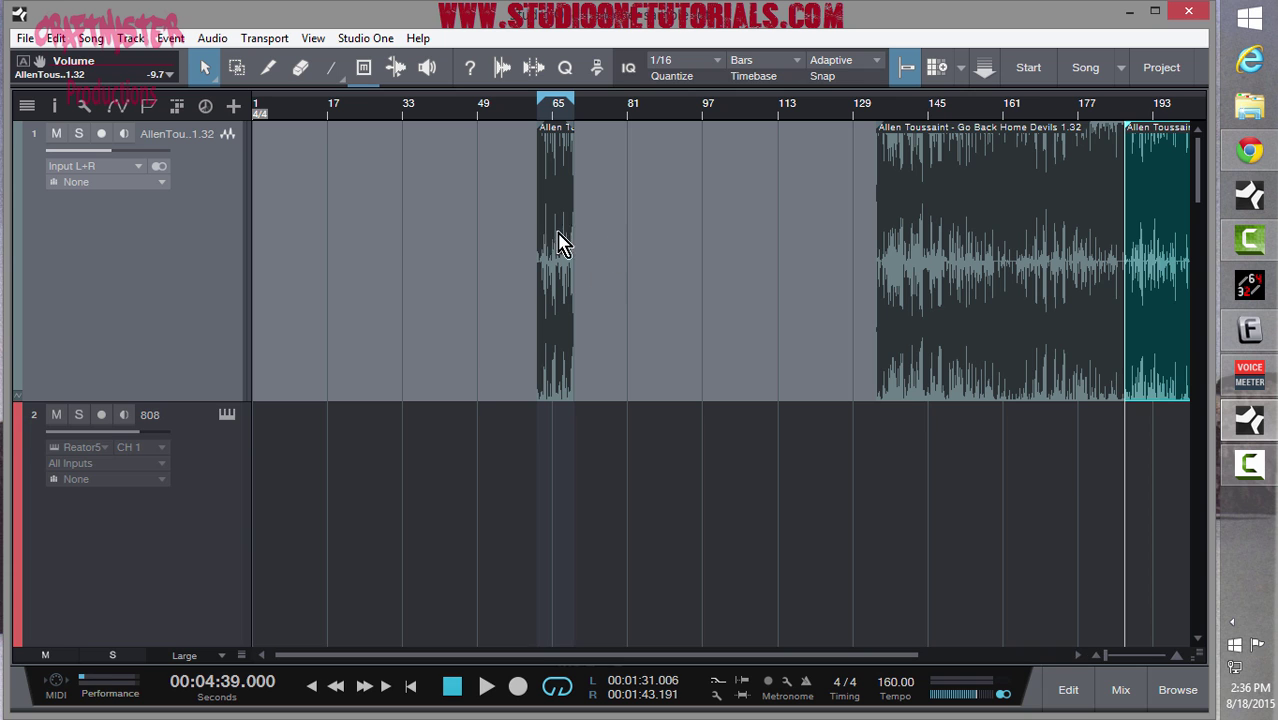
Step: Move the eight-bar loop event to bar 1 and zoom in on it
drag(560, 245, 277, 262)
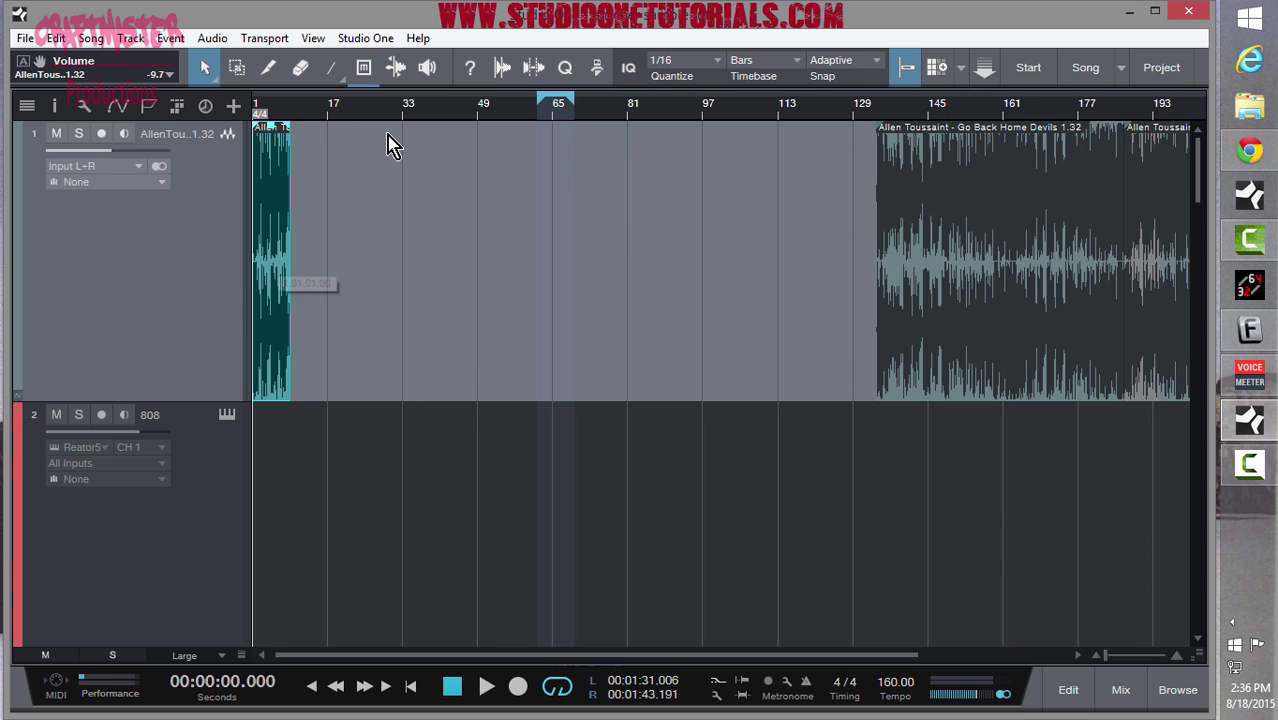
drag(293, 112, 305, 180)
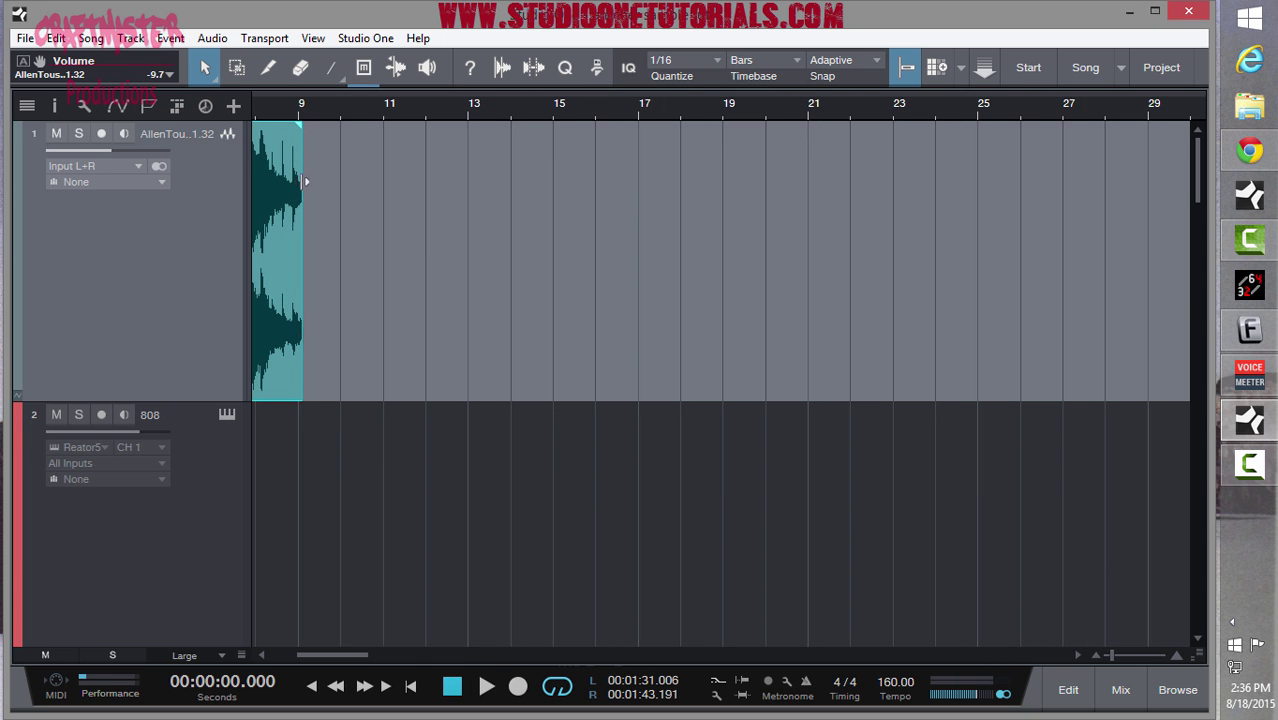
drag(352, 656, 226, 640)
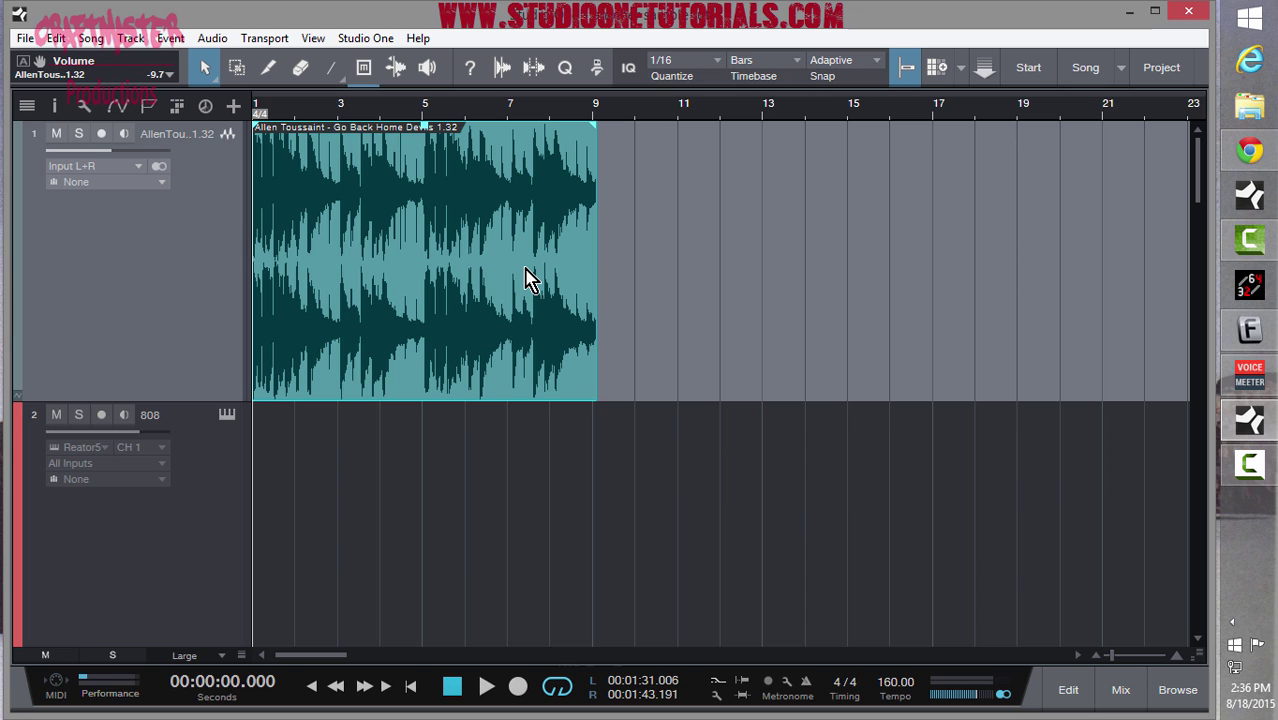
Step: Loop bars 1–5 and lower the song tempo from 160 to 117 BPM
drag(292, 92, 424, 108)
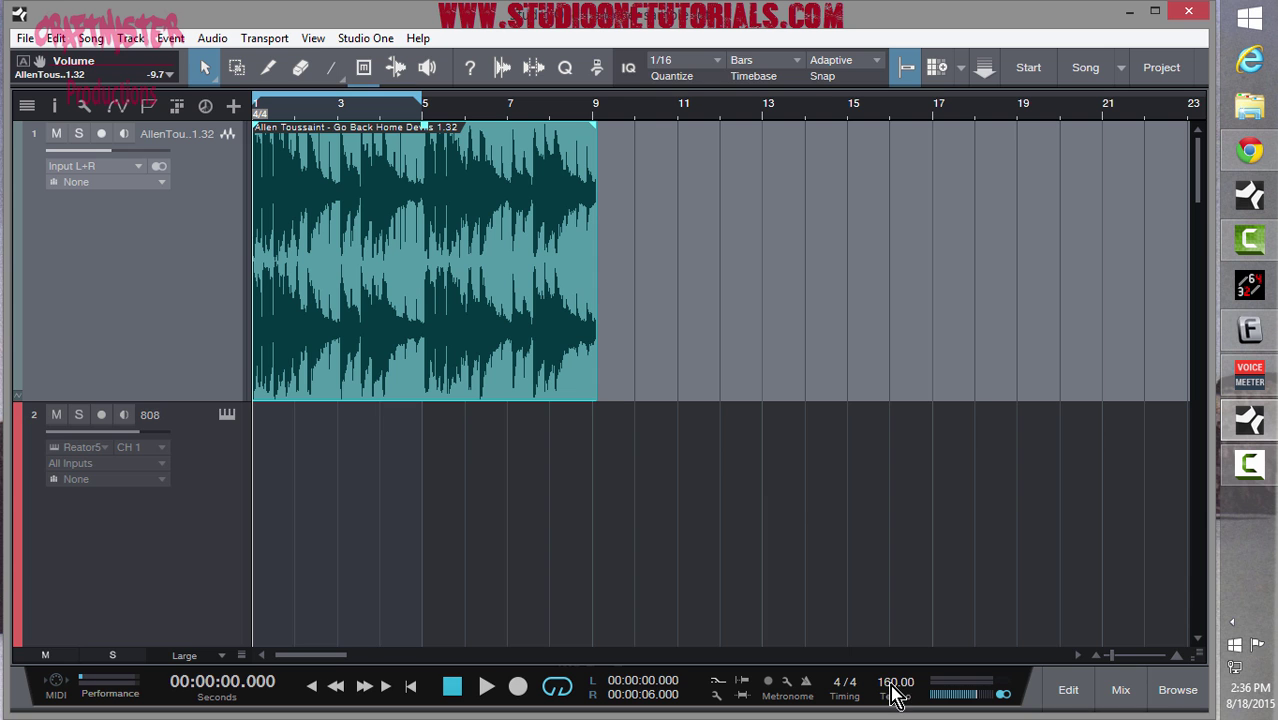
scroll(893, 693, down, 20)
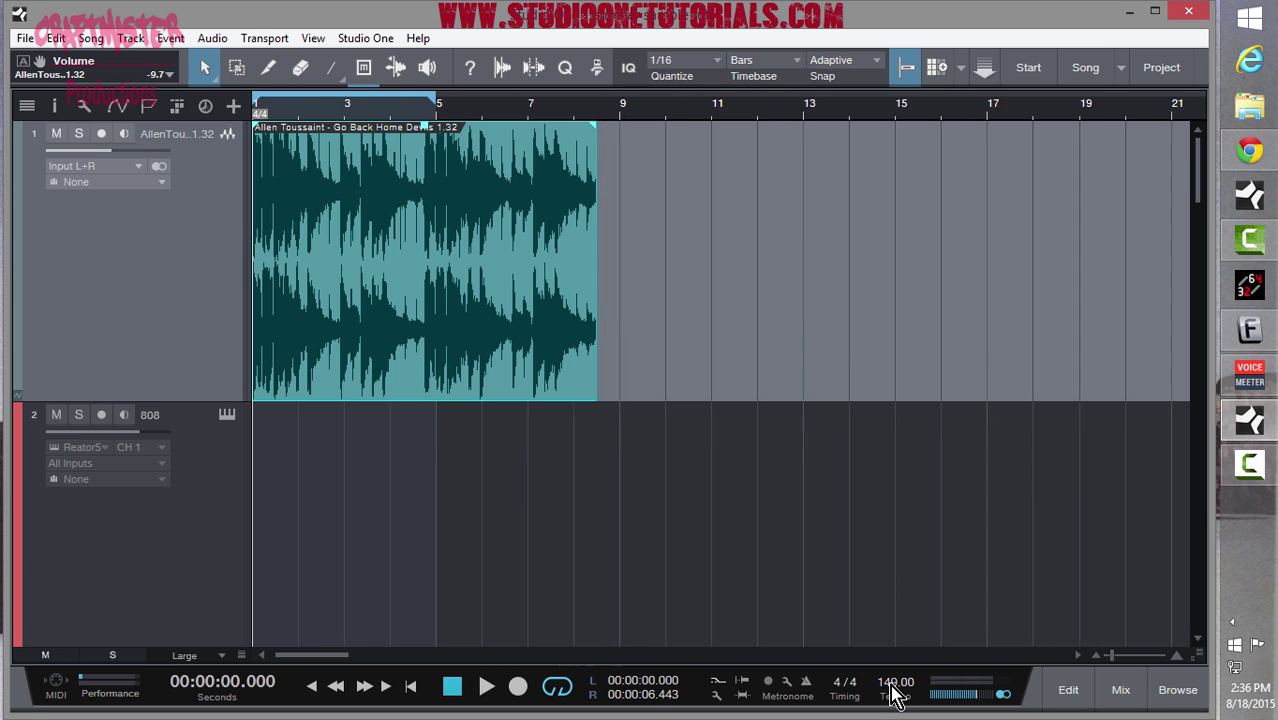
scroll(893, 693, down, 15)
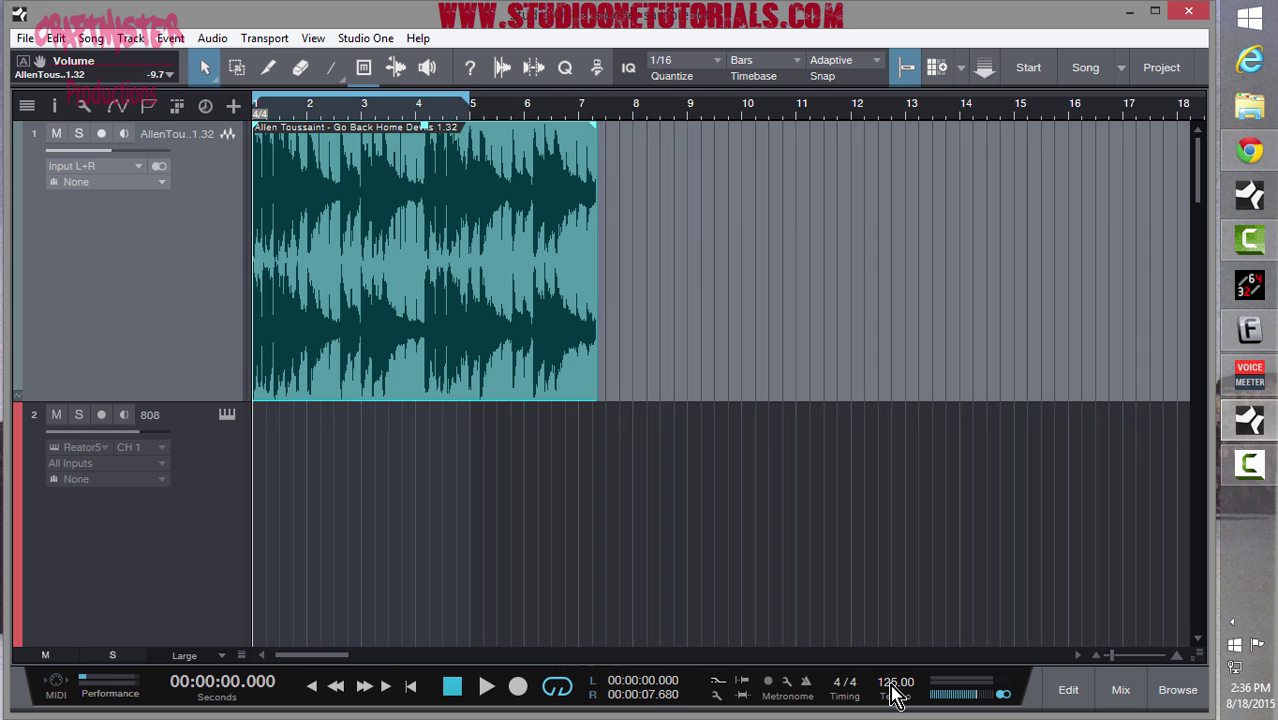
scroll(893, 693, down, 5)
scroll(893, 693, down, 3)
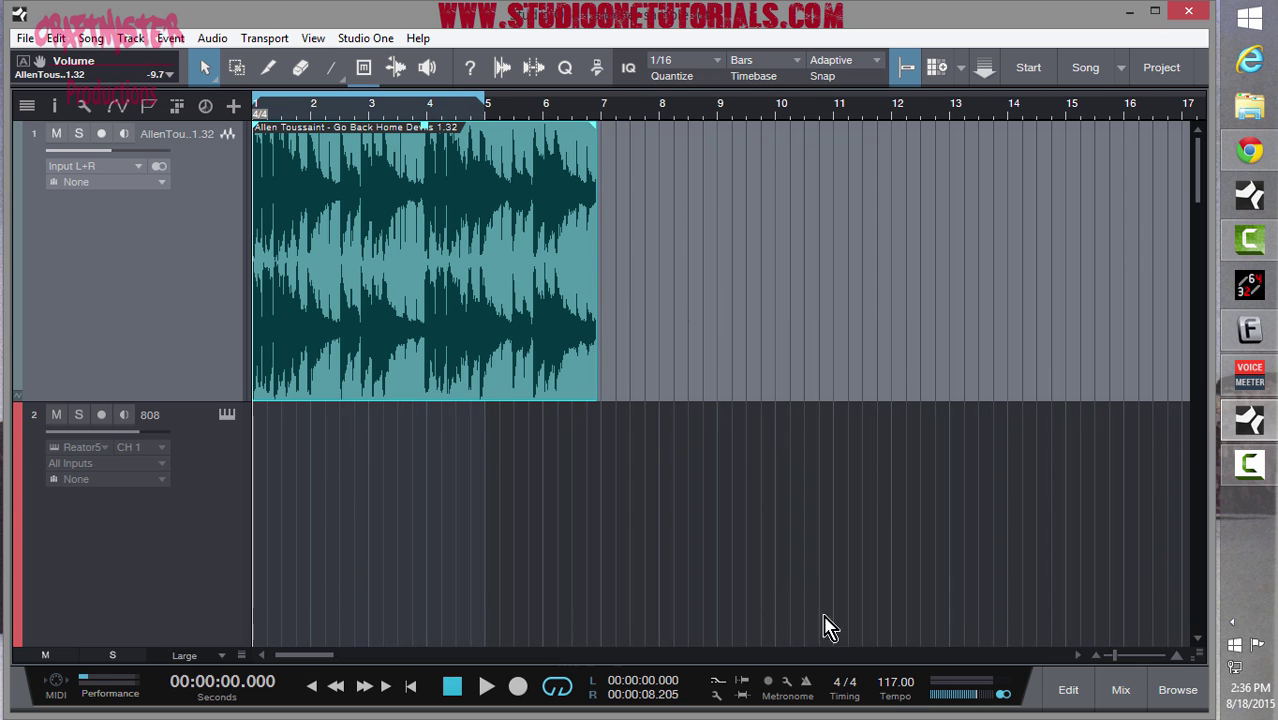
Step: Show the sample track's Drums timestretch mode in the Inspector and check the event's file tempo options
key(F4)
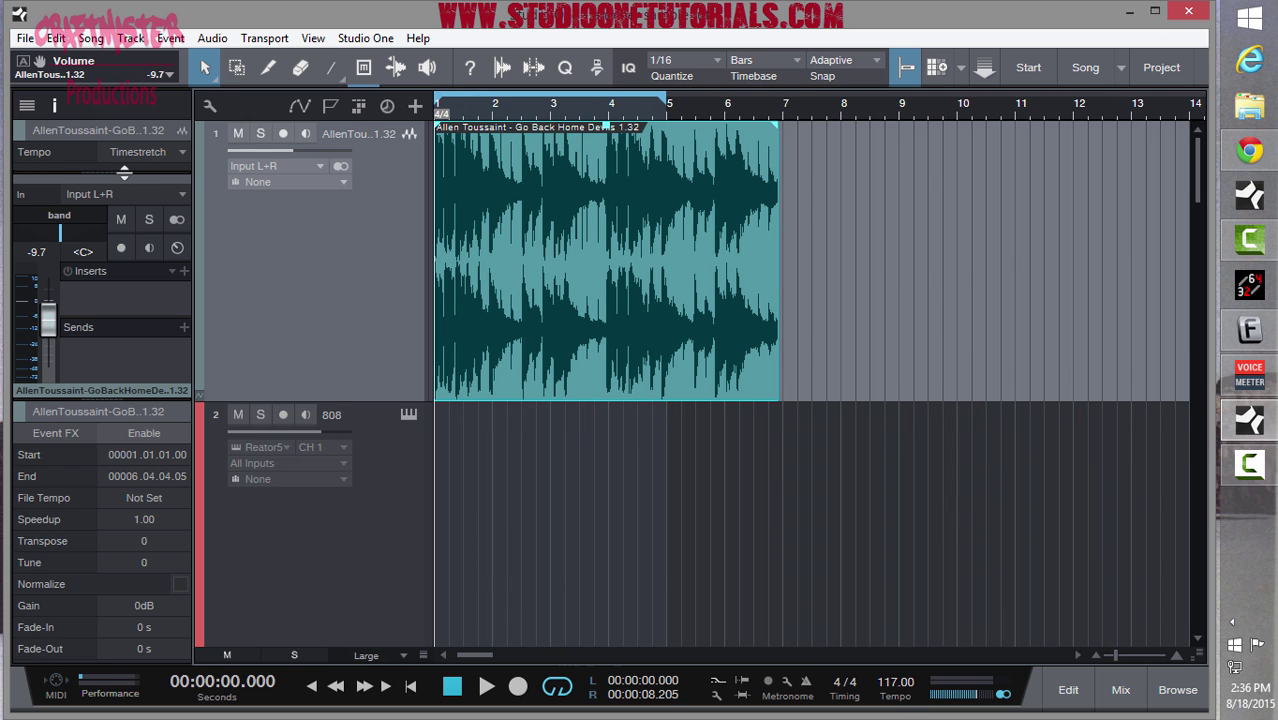
drag(124, 172, 122, 210)
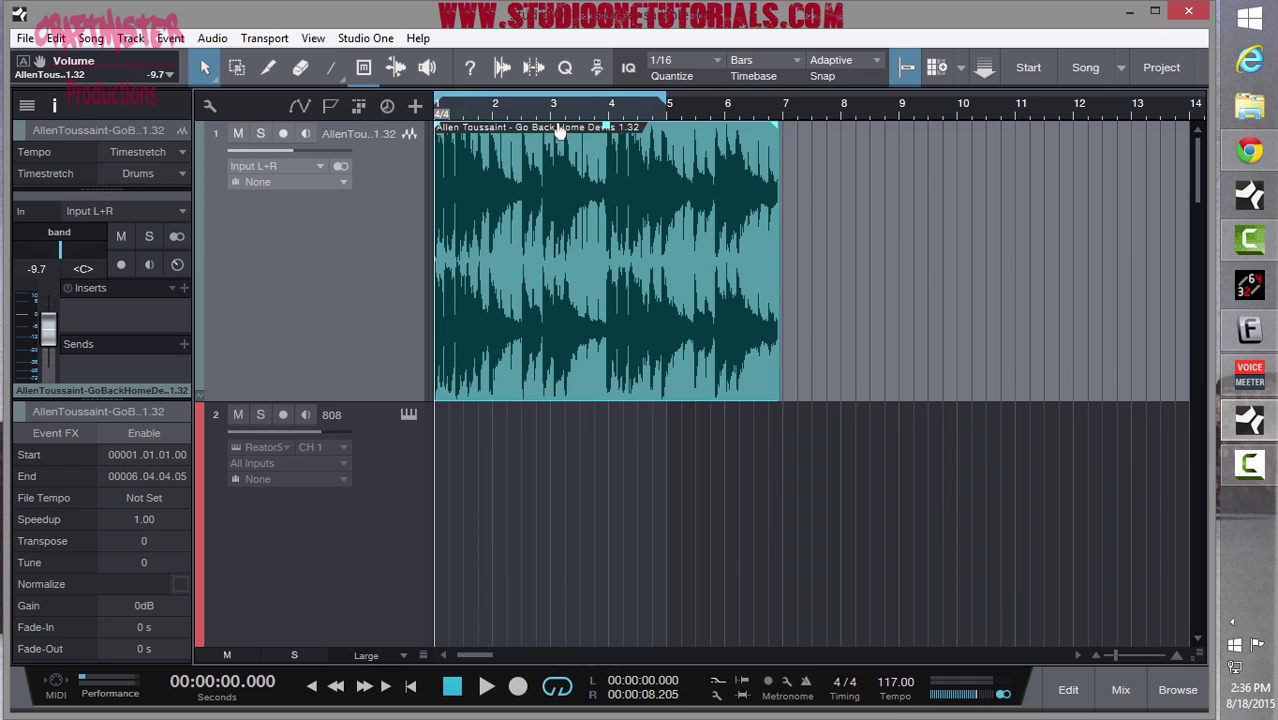
right_click(508, 172)
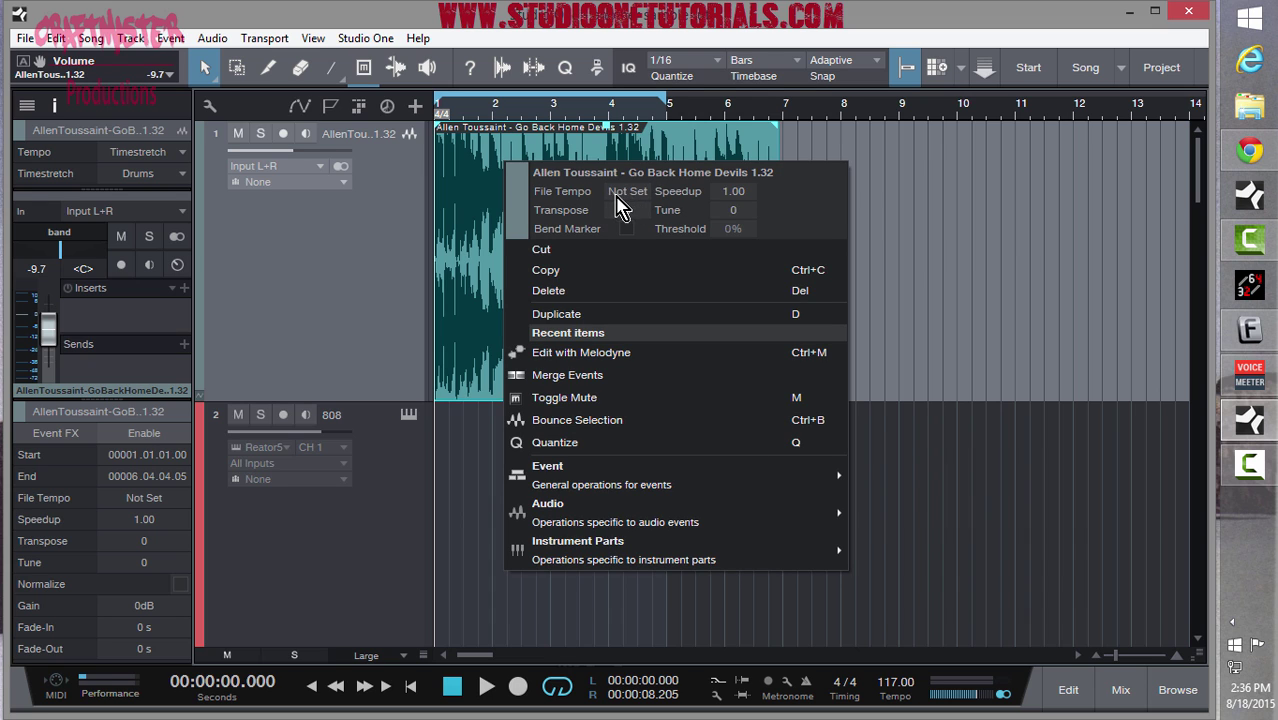
Step: Deselect the loop and zoom in on its end near bar 5
click(940, 188)
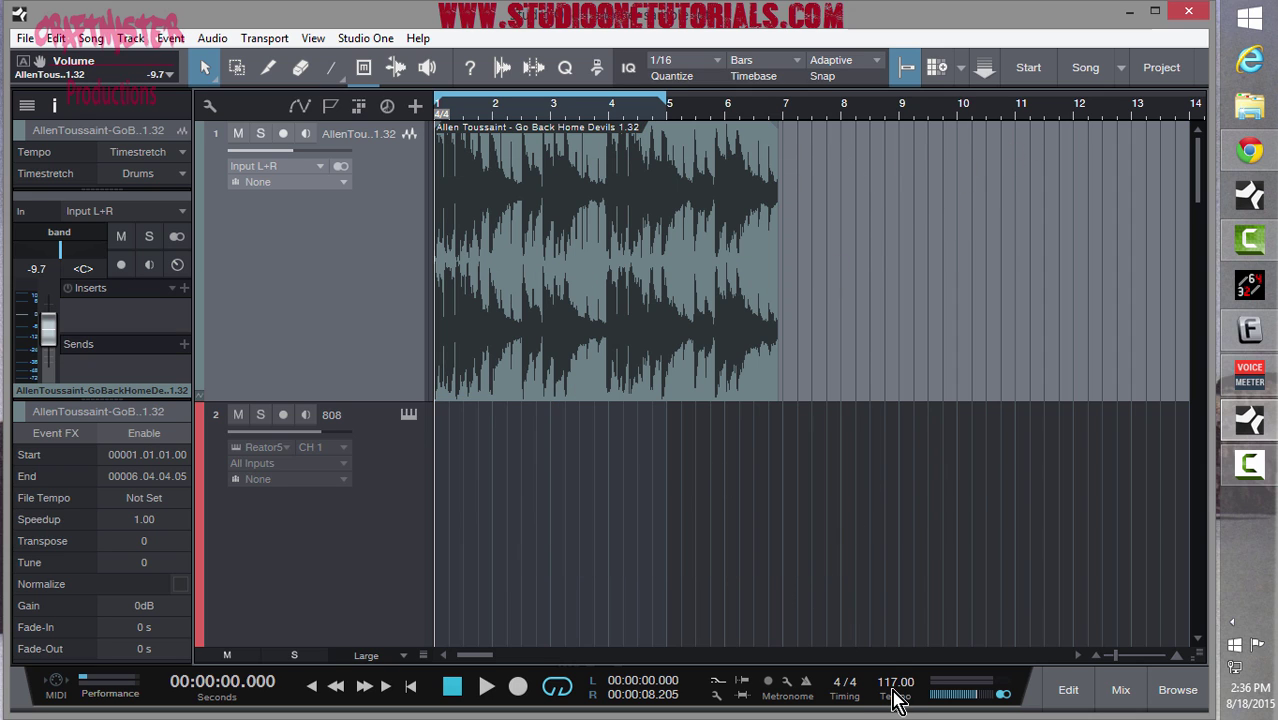
scroll(896, 700, down, 14)
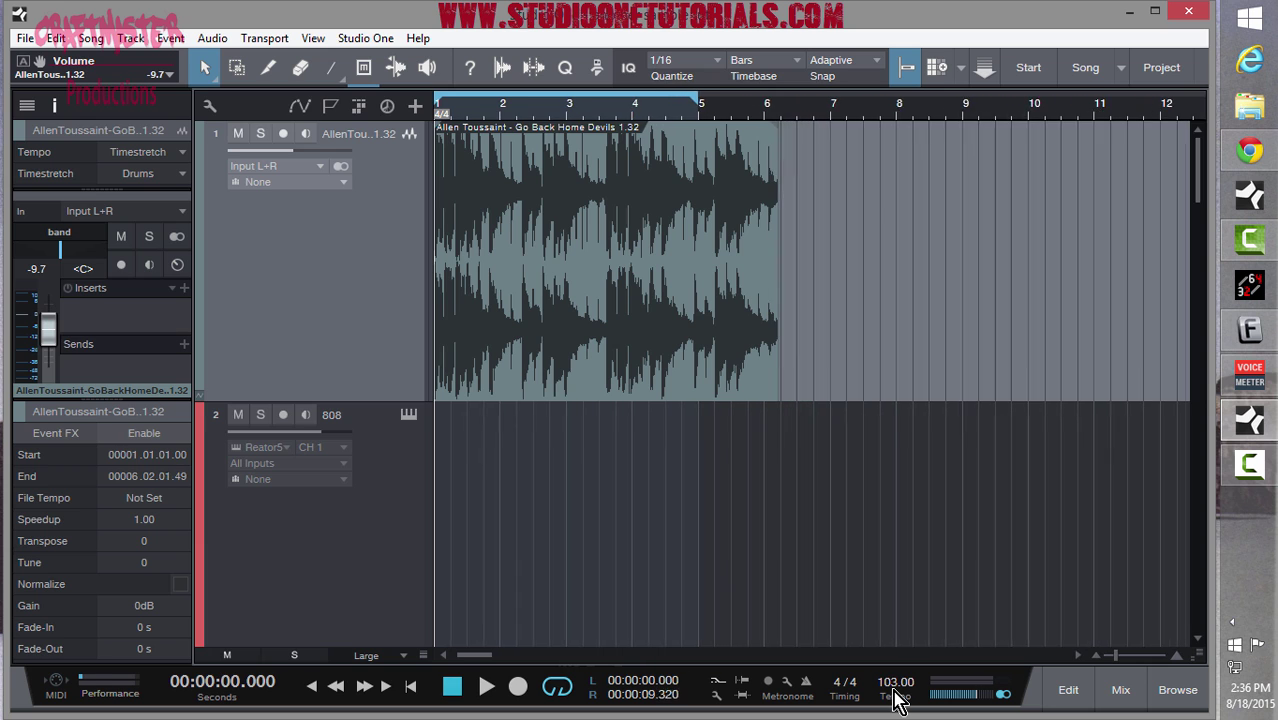
scroll(896, 700, down, 17)
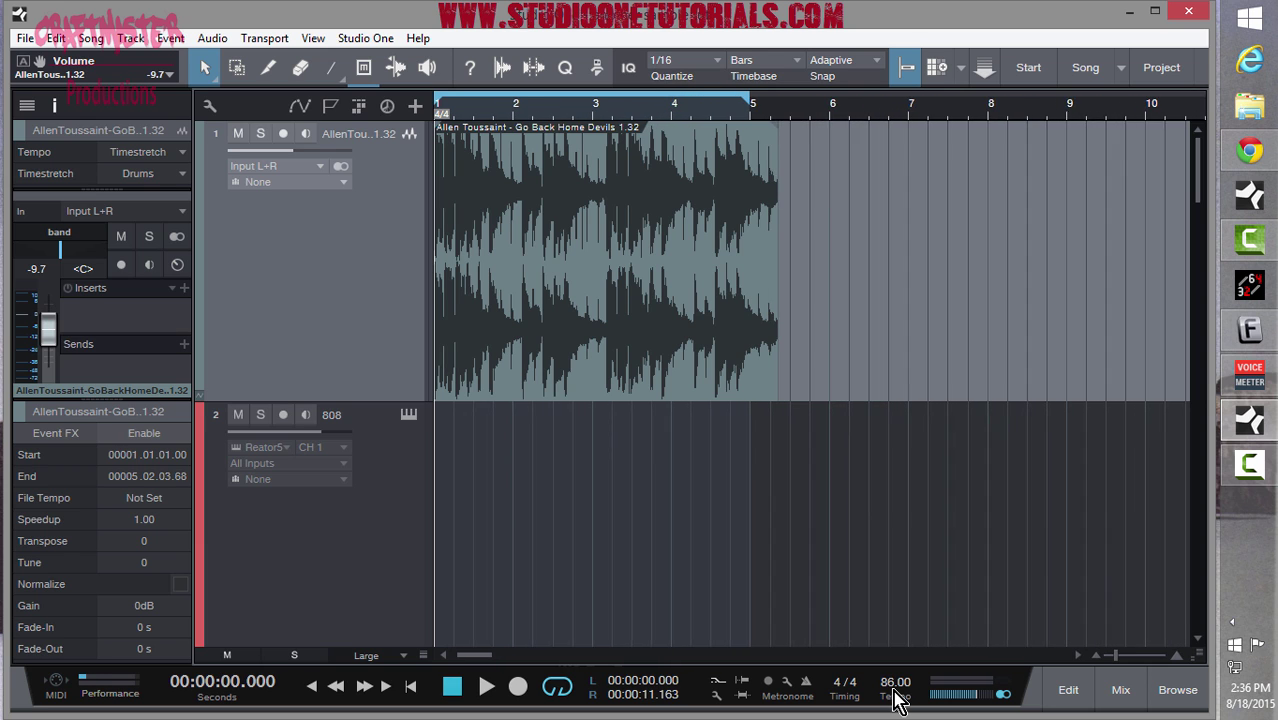
scroll(896, 700, down, 5)
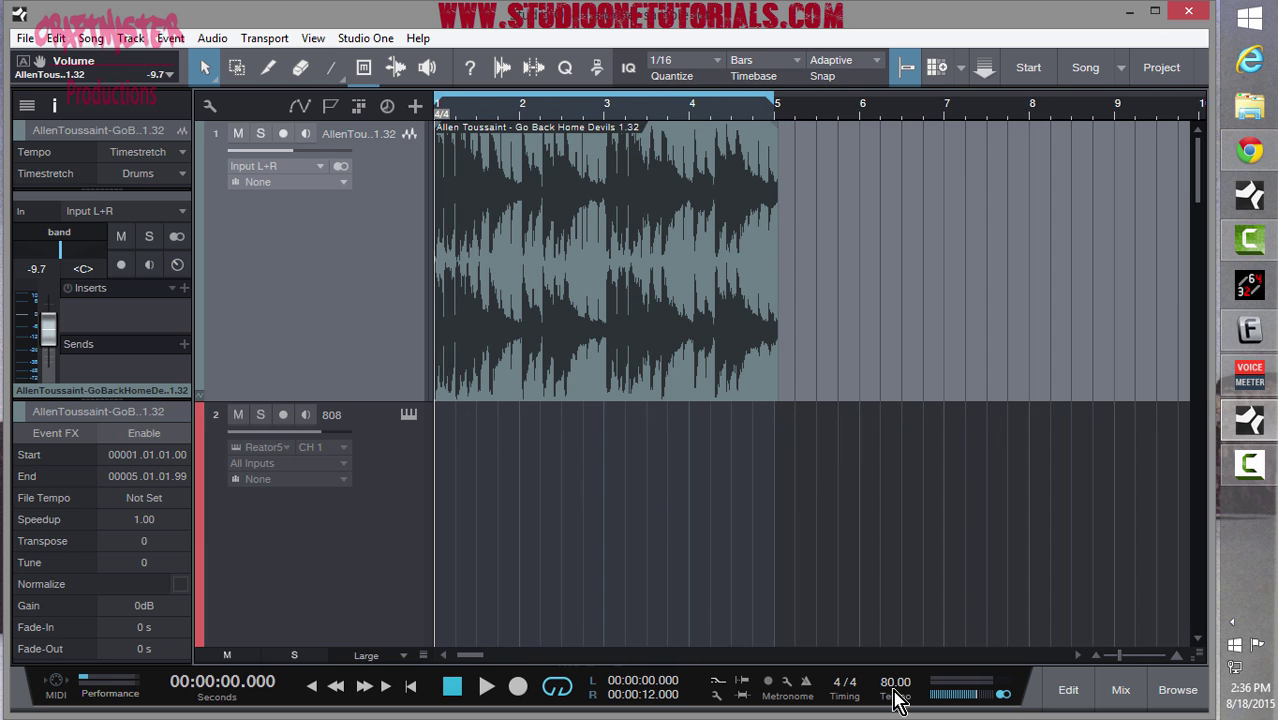
scroll(895, 695, down, 1)
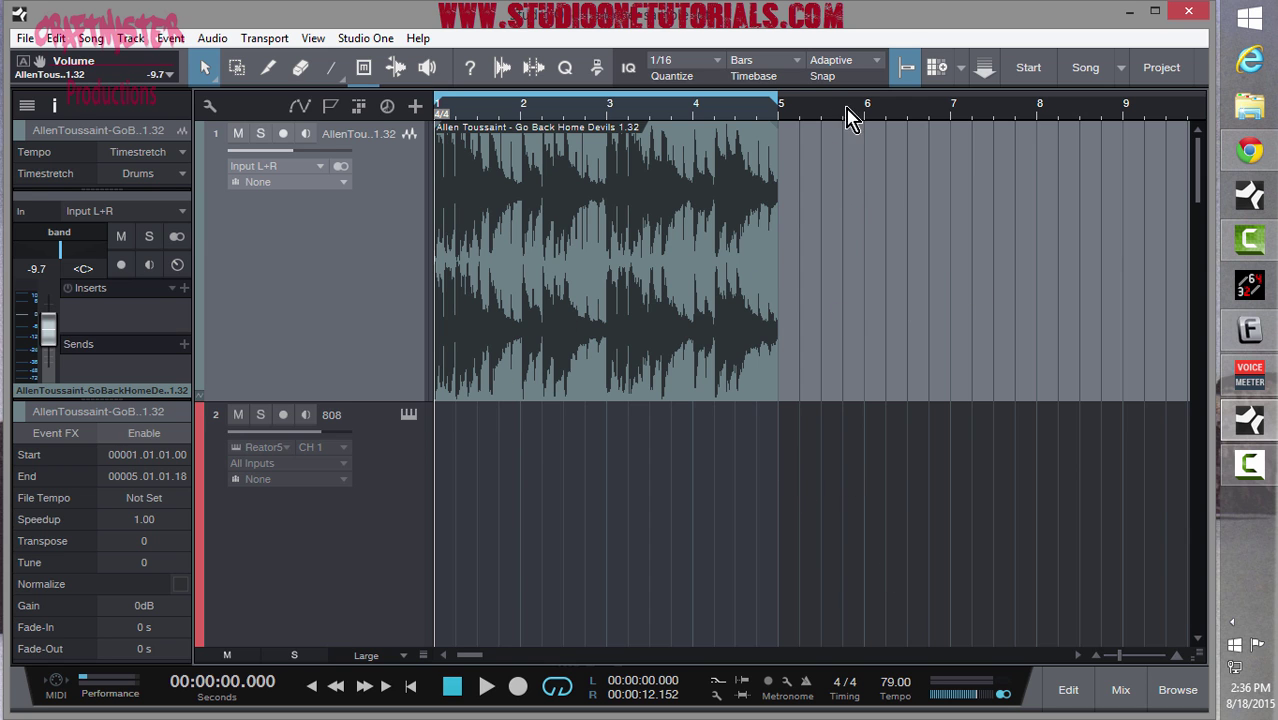
drag(823, 120, 820, 170)
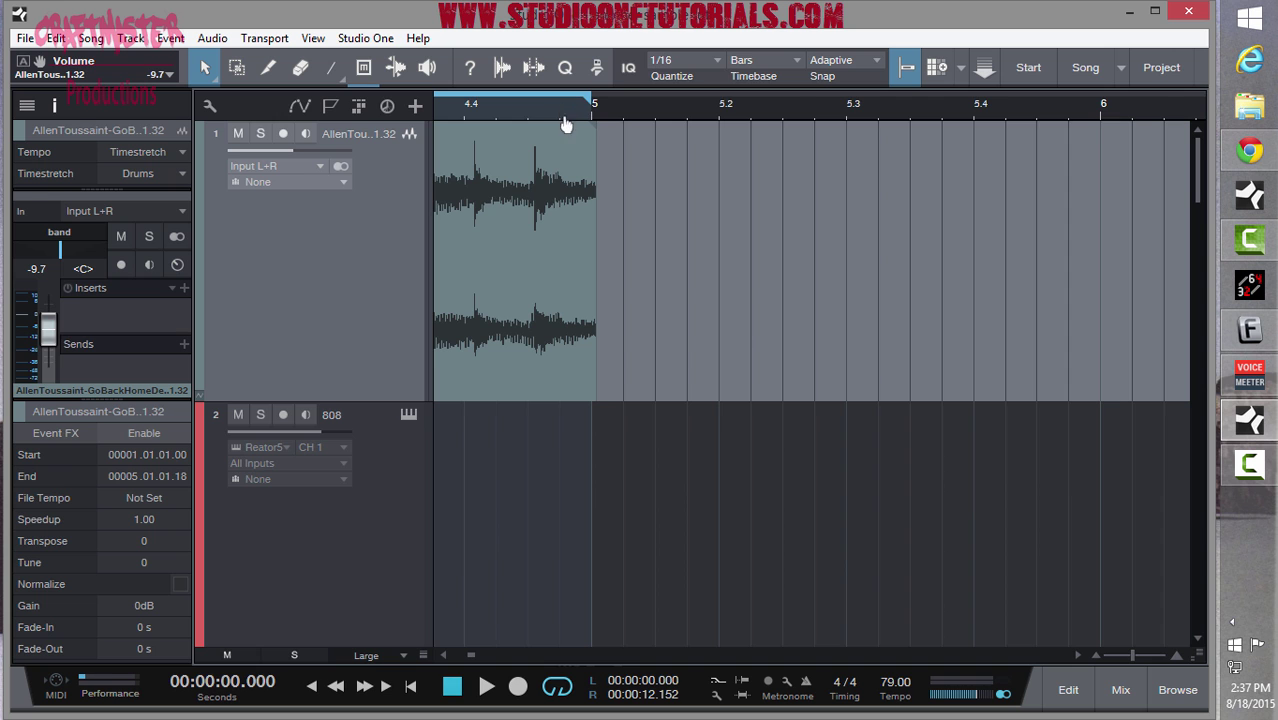
drag(566, 124, 592, 170)
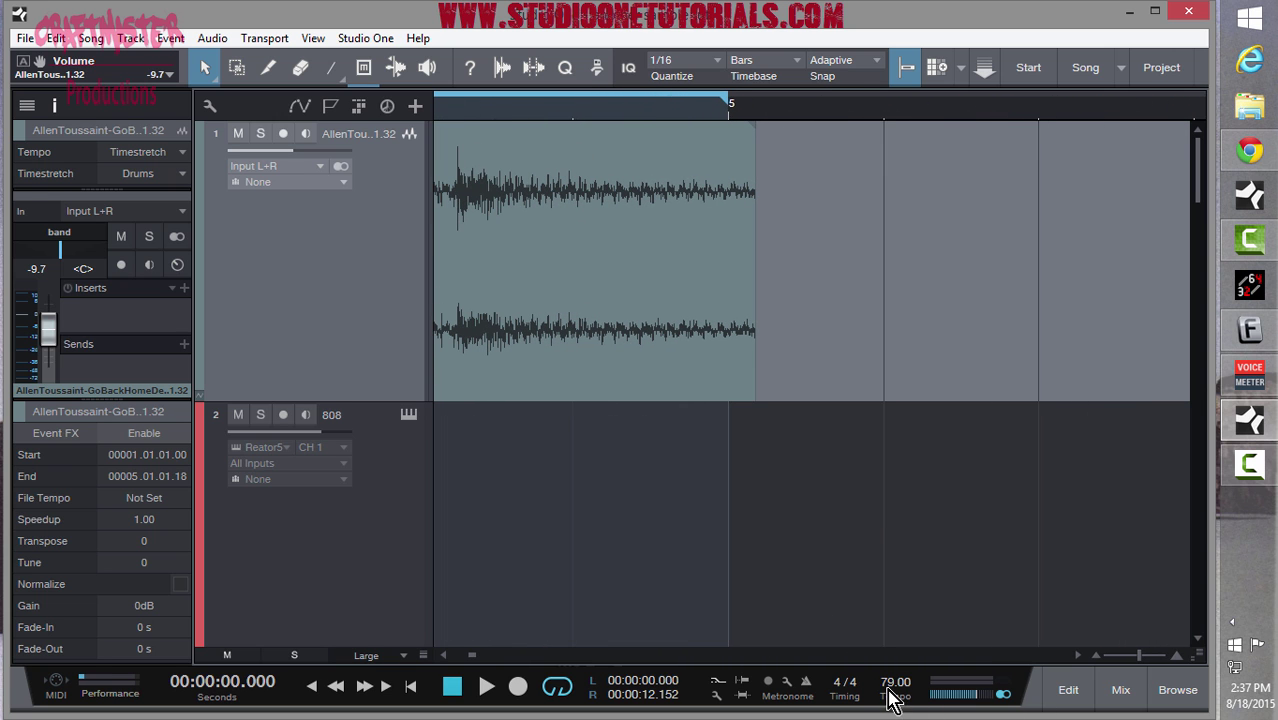
Step: Nudge the song tempo between 79 and 78, leaving it at 78.00 BPM so the loop ends at 4.04.04.37
scroll(893, 695, down, 1)
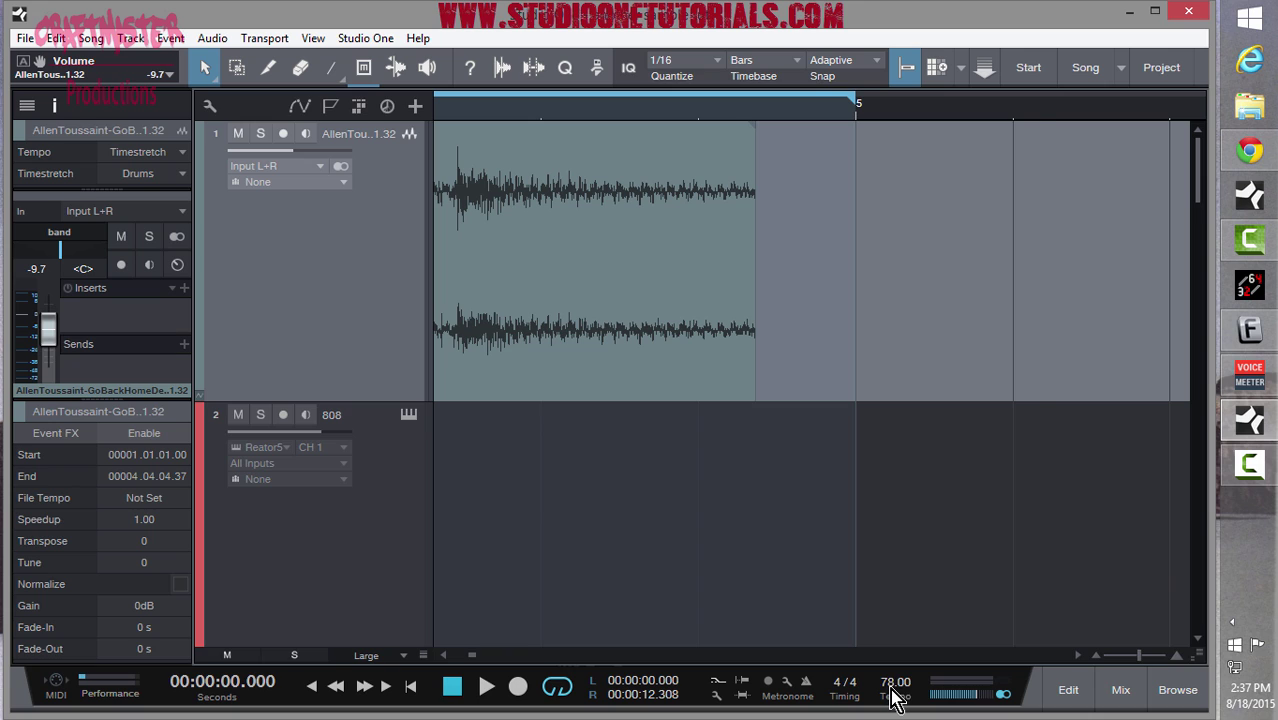
scroll(893, 697, up, 1)
scroll(893, 697, down, 1)
scroll(893, 697, up, 1)
scroll(893, 697, down, 1)
scroll(893, 697, up, 1)
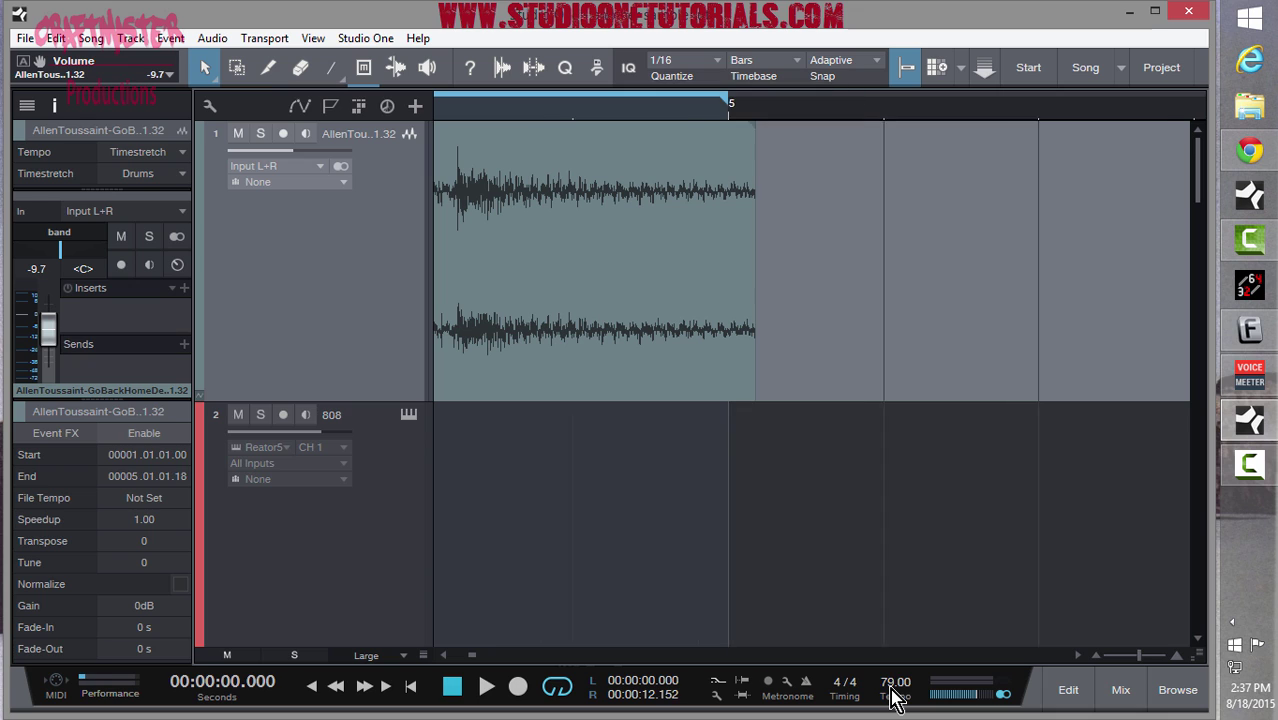
scroll(893, 697, down, 1)
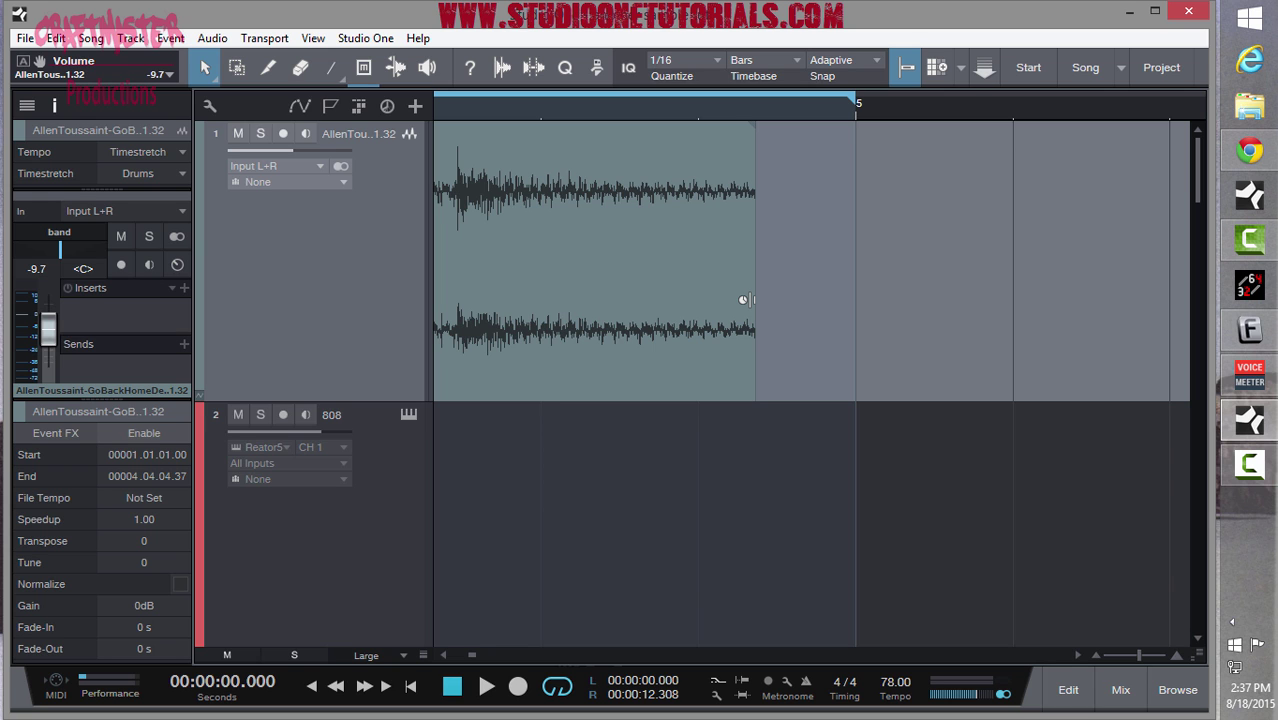
Step: Stretch the loop event's right edge to exactly bar 5 (speedup 0.99), then zoom back out to bars 1–11
click(743, 299)
drag(743, 299, 840, 305)
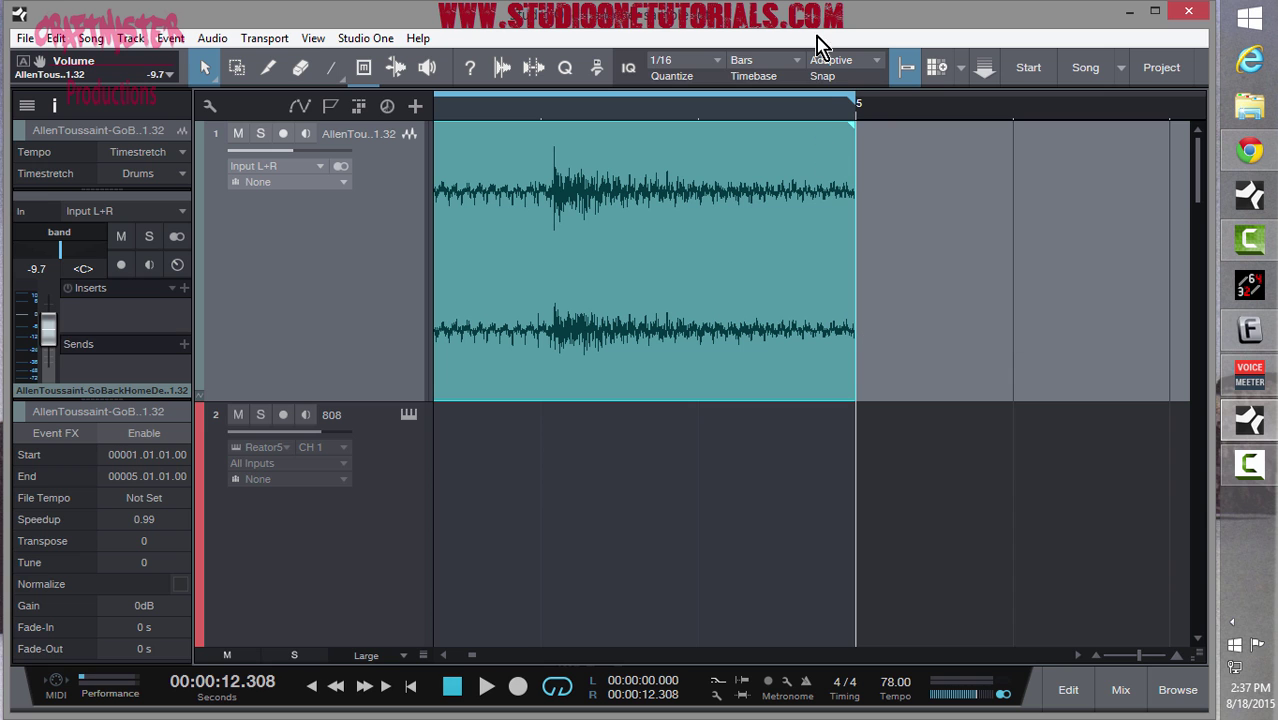
mouse_move(702, 108)
mouse_down()
mouse_move(702, 160)
mouse_move(702, 110)
mouse_up()
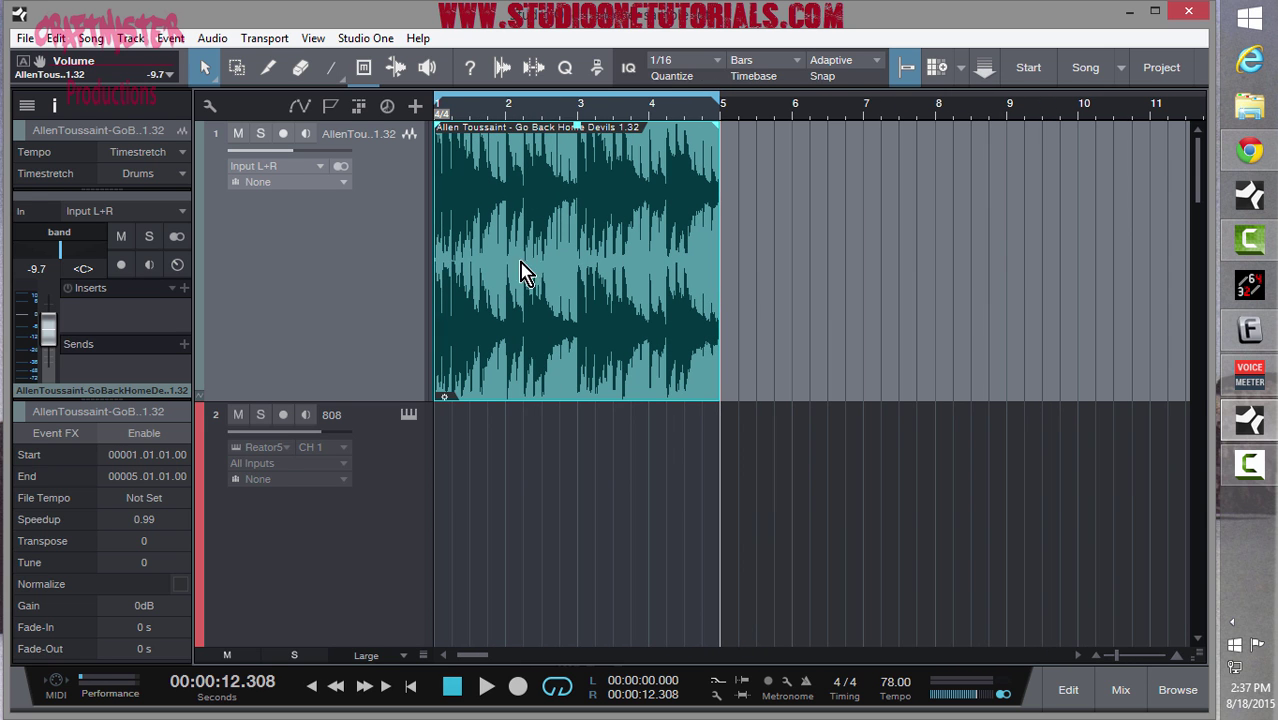
right_click(706, 216)
click(785, 190)
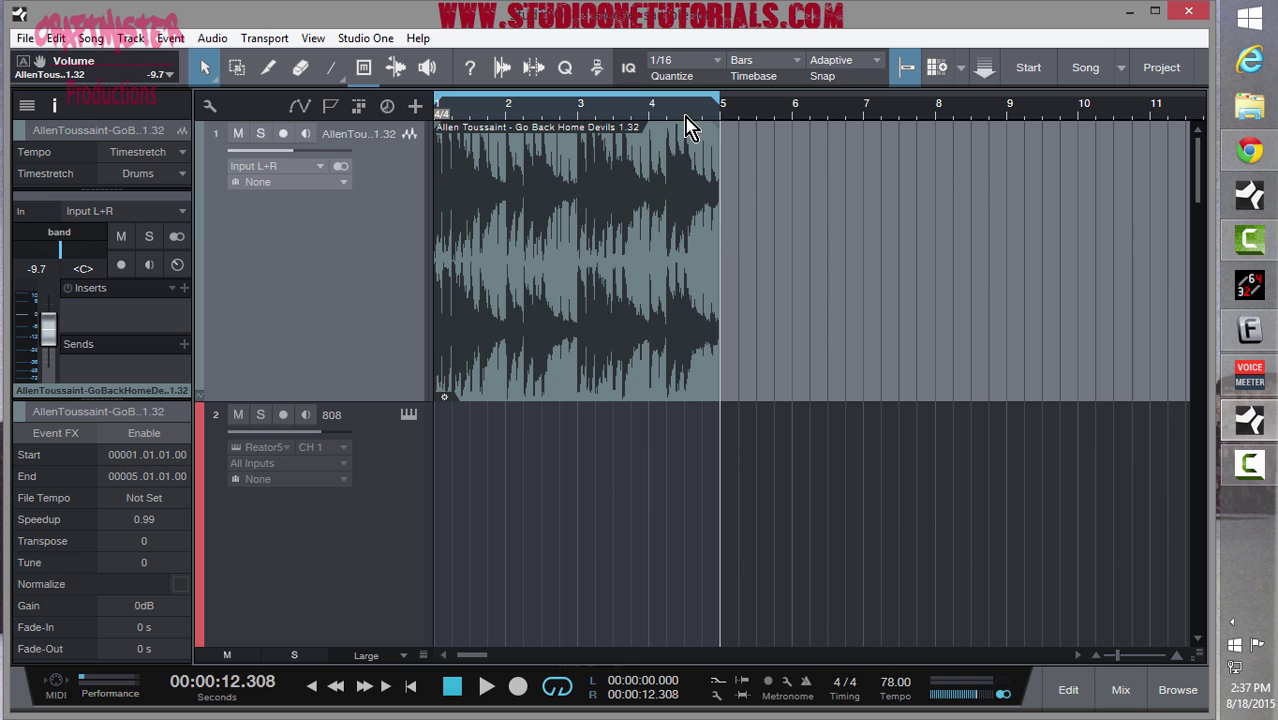
Step: Set the sample event's File Tempo to 78 from its context menu
mouse_move(684, 113)
mouse_down()
mouse_move(682, 168)
mouse_move(690, 126)
mouse_up()
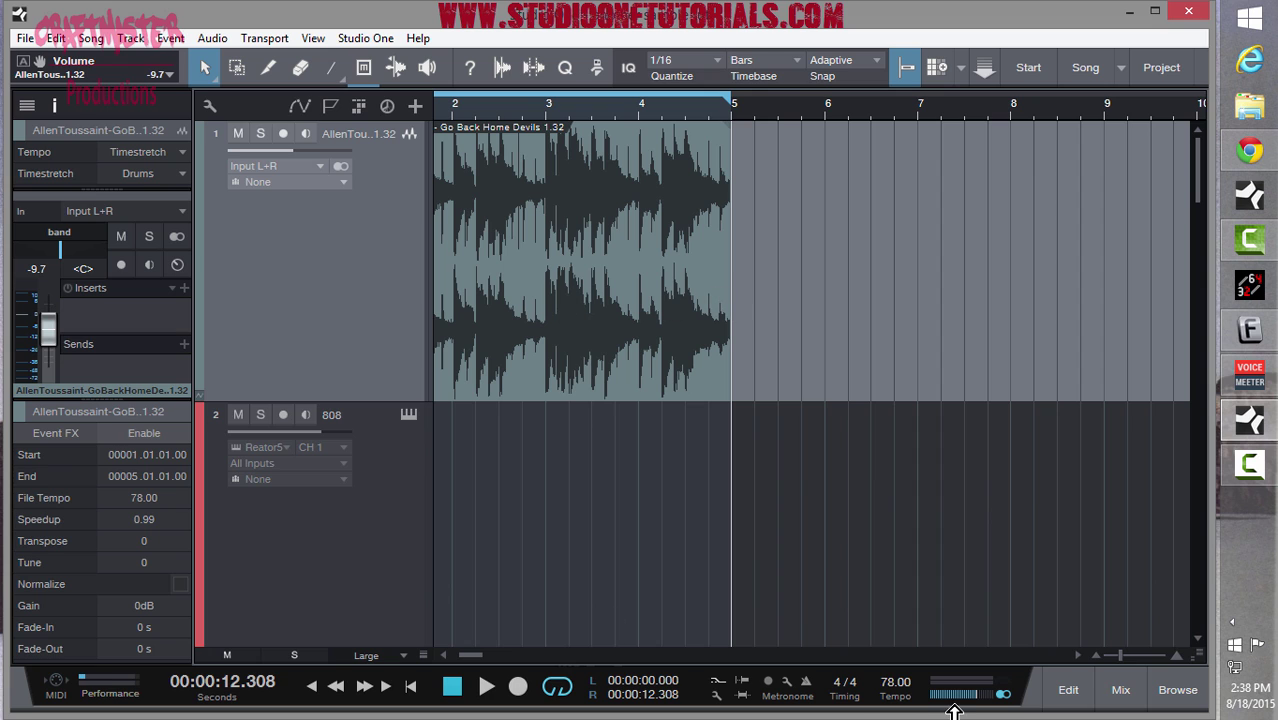
right_click(648, 352)
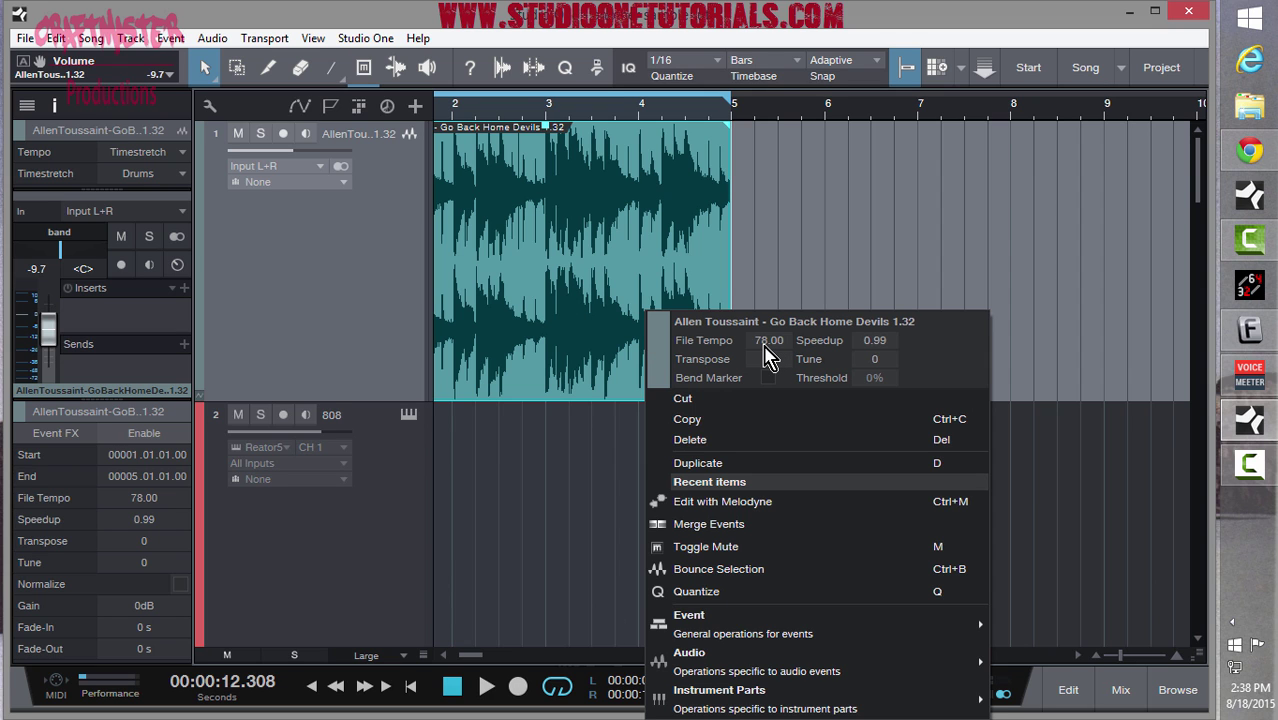
click(755, 341)
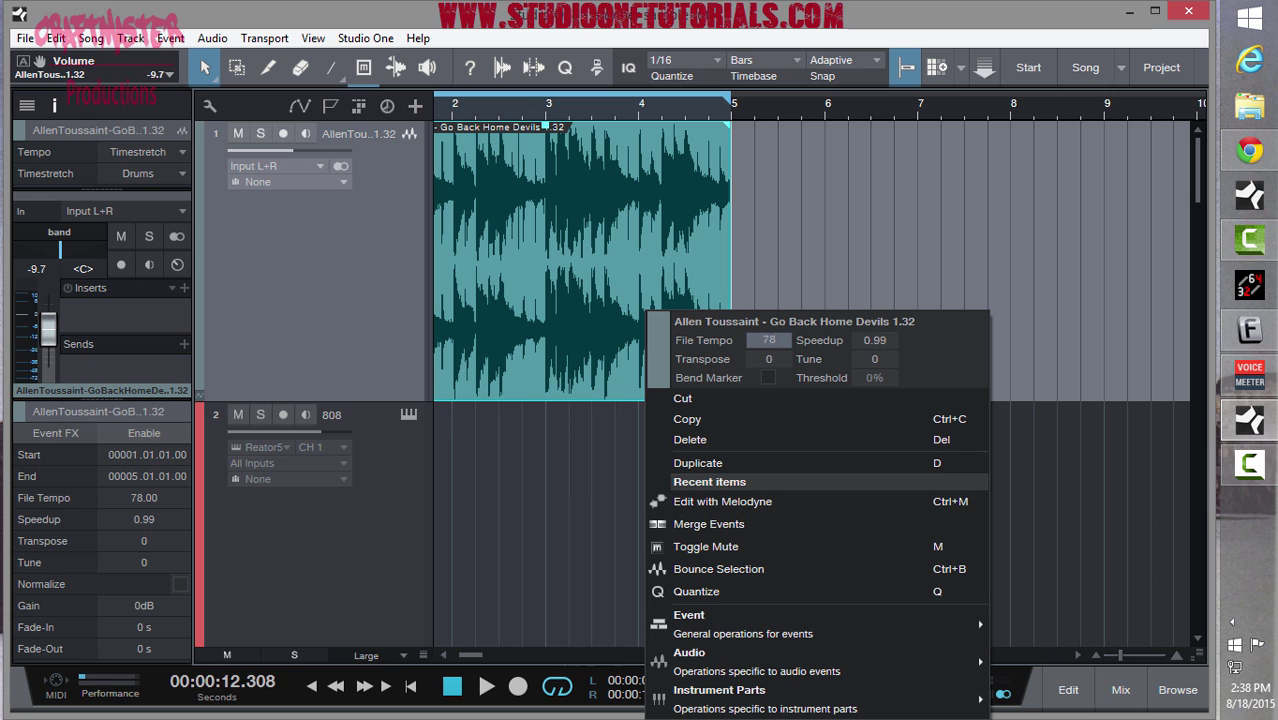
click(1036, 318)
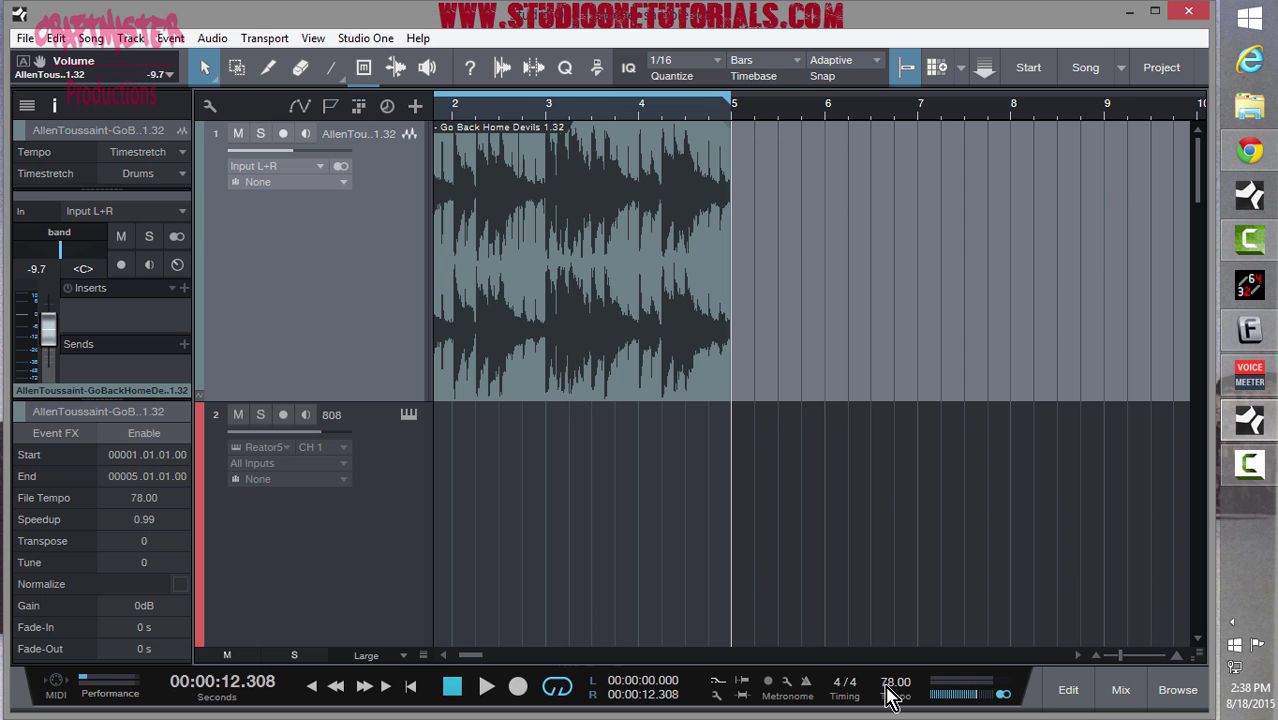
Step: Raise the song tempo to 86 BPM, keeping the loop ending at bar 5
scroll(890, 697, down, 5)
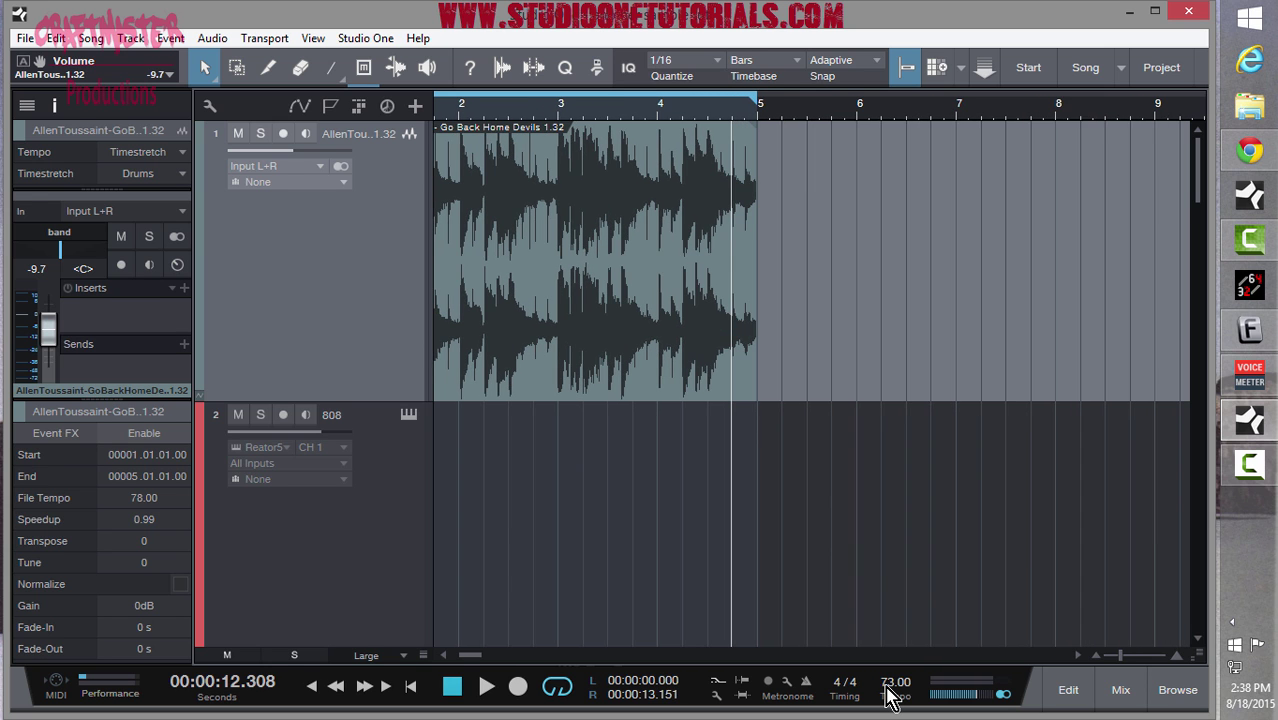
scroll(890, 697, down, 17)
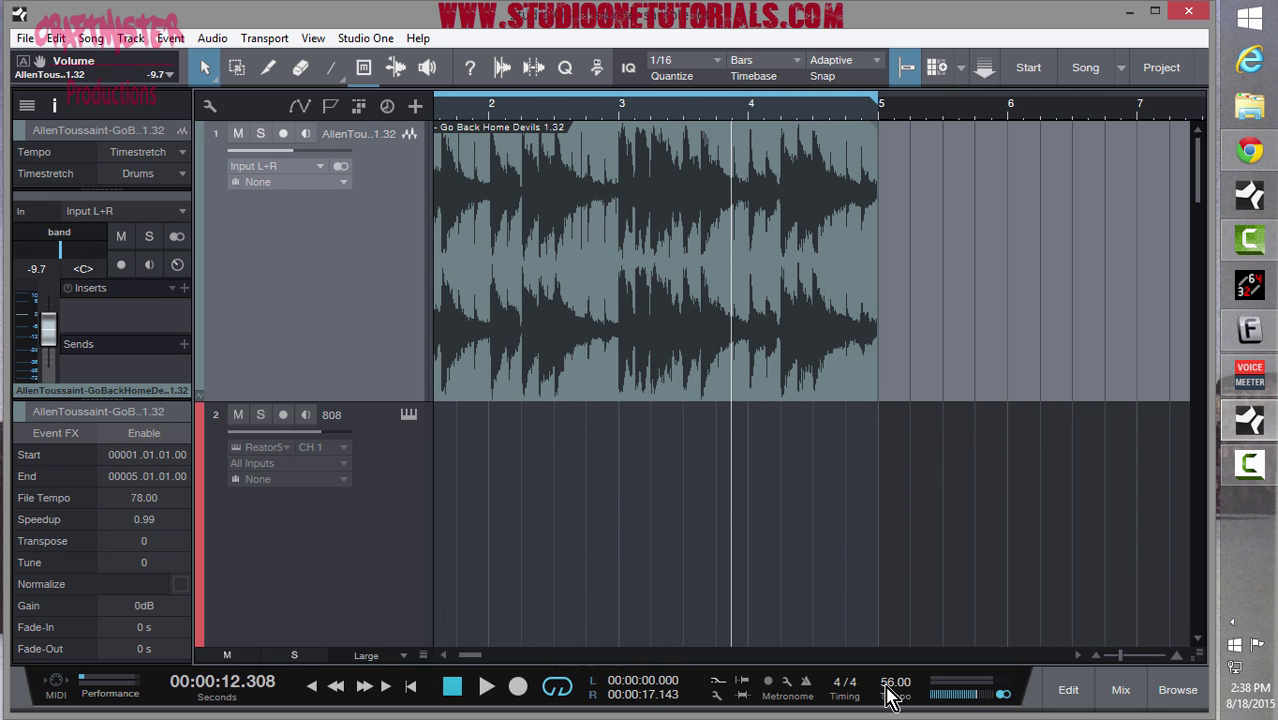
scroll(890, 697, up, 20)
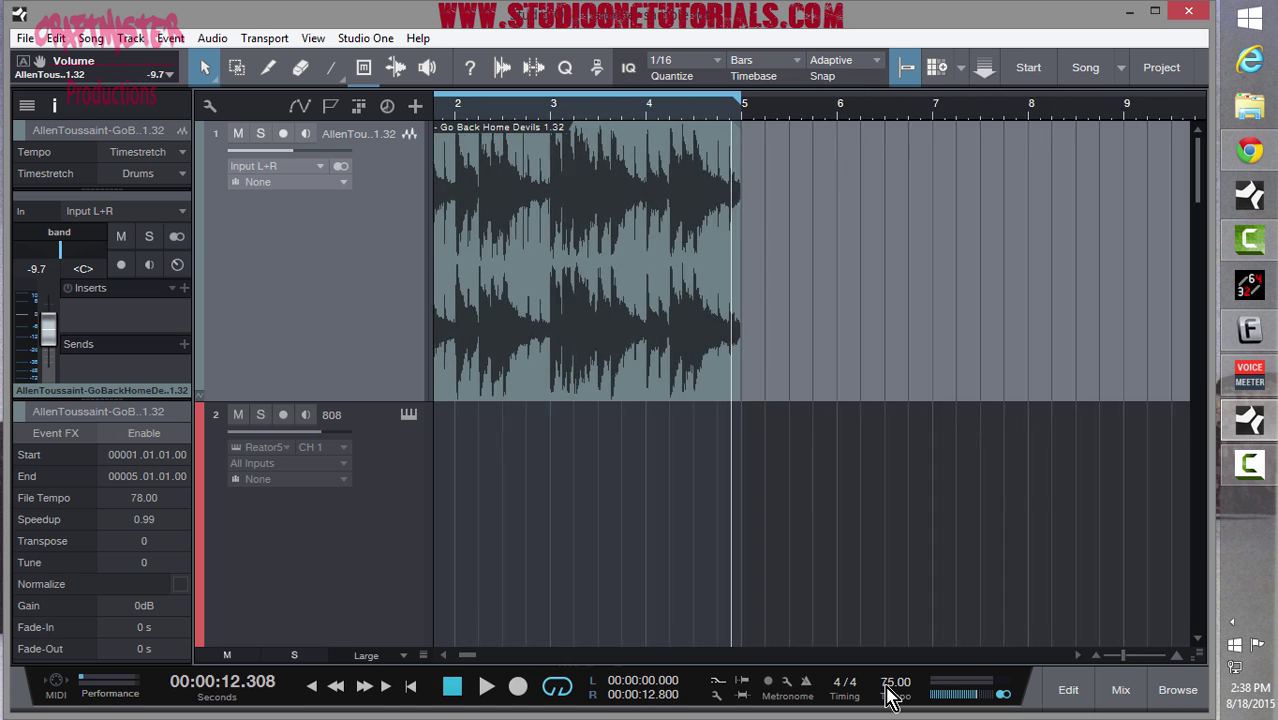
scroll(890, 697, up, 4)
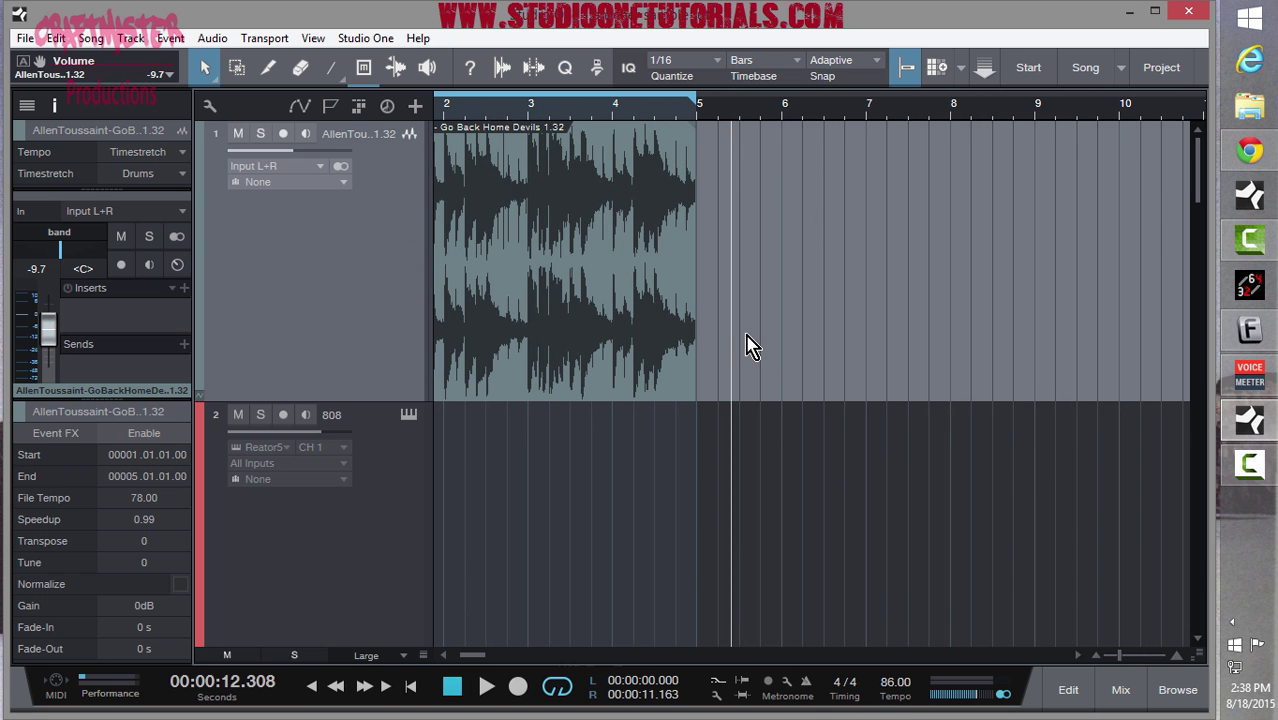
Step: Play the loop from the song start, raise the tempo to 92.00 BPM during playback, then stop
key(comma)
key(space)
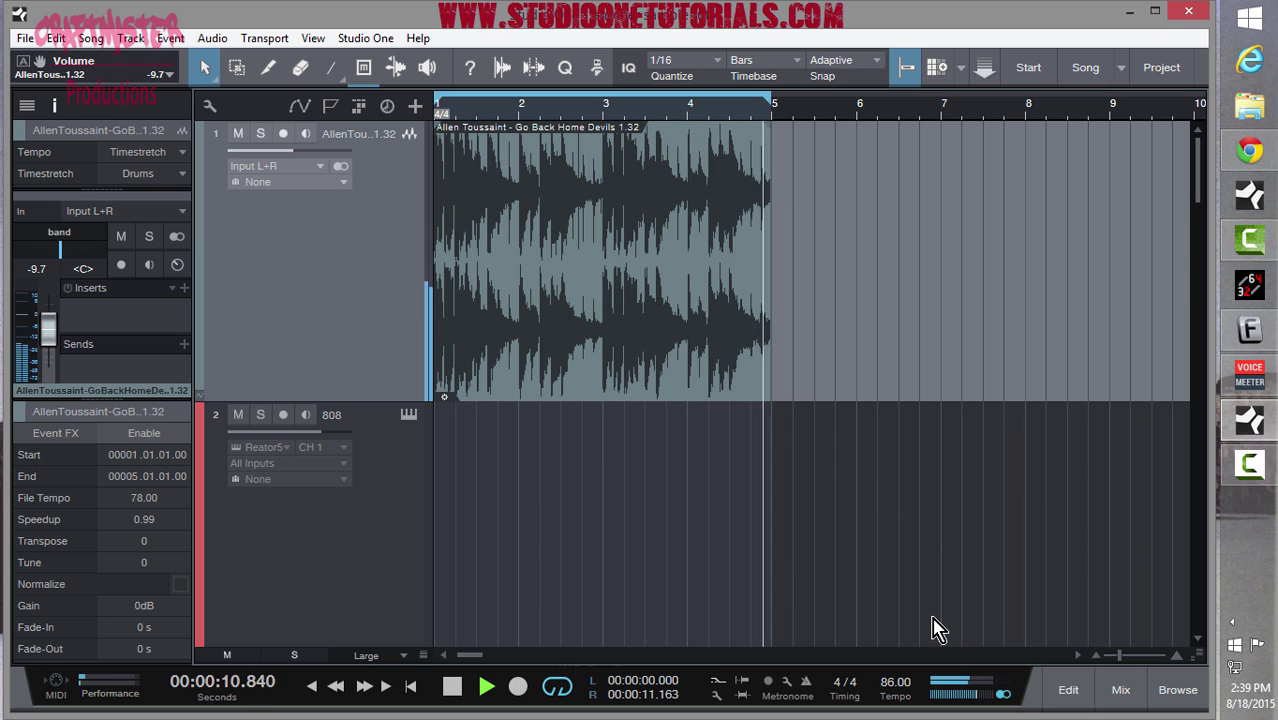
scroll(889, 692, up, 3)
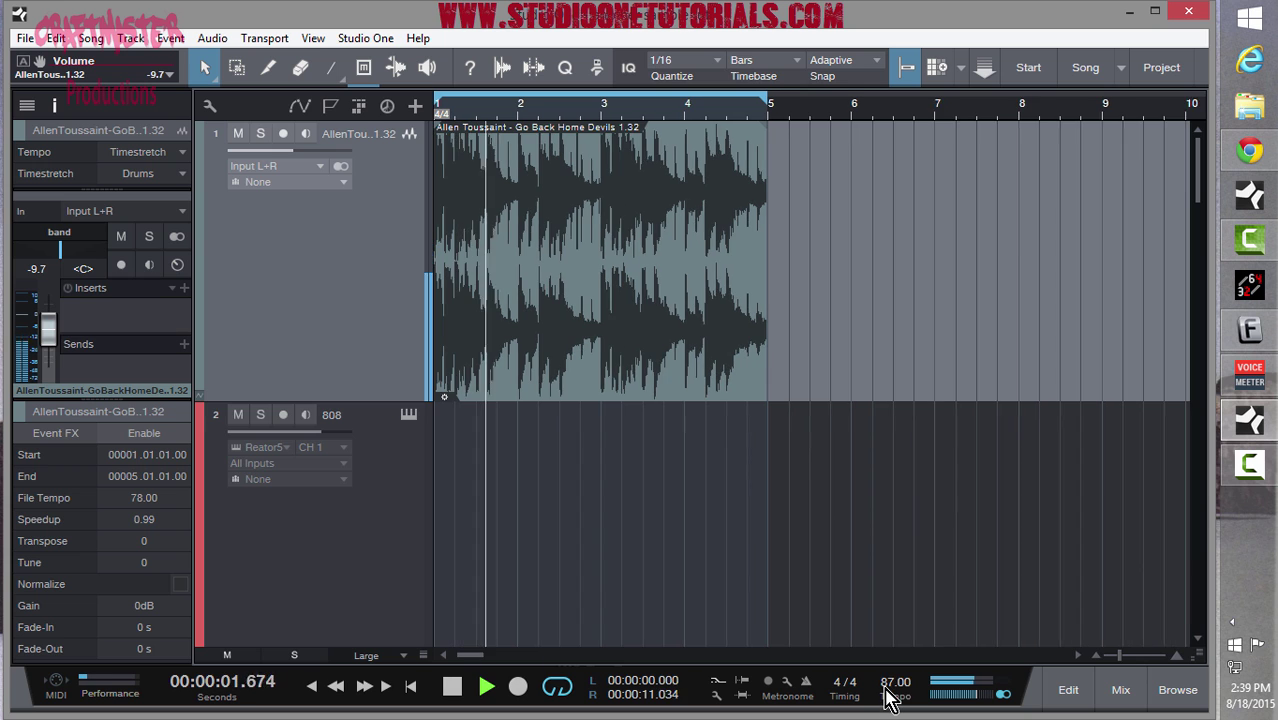
scroll(889, 692, up, 3)
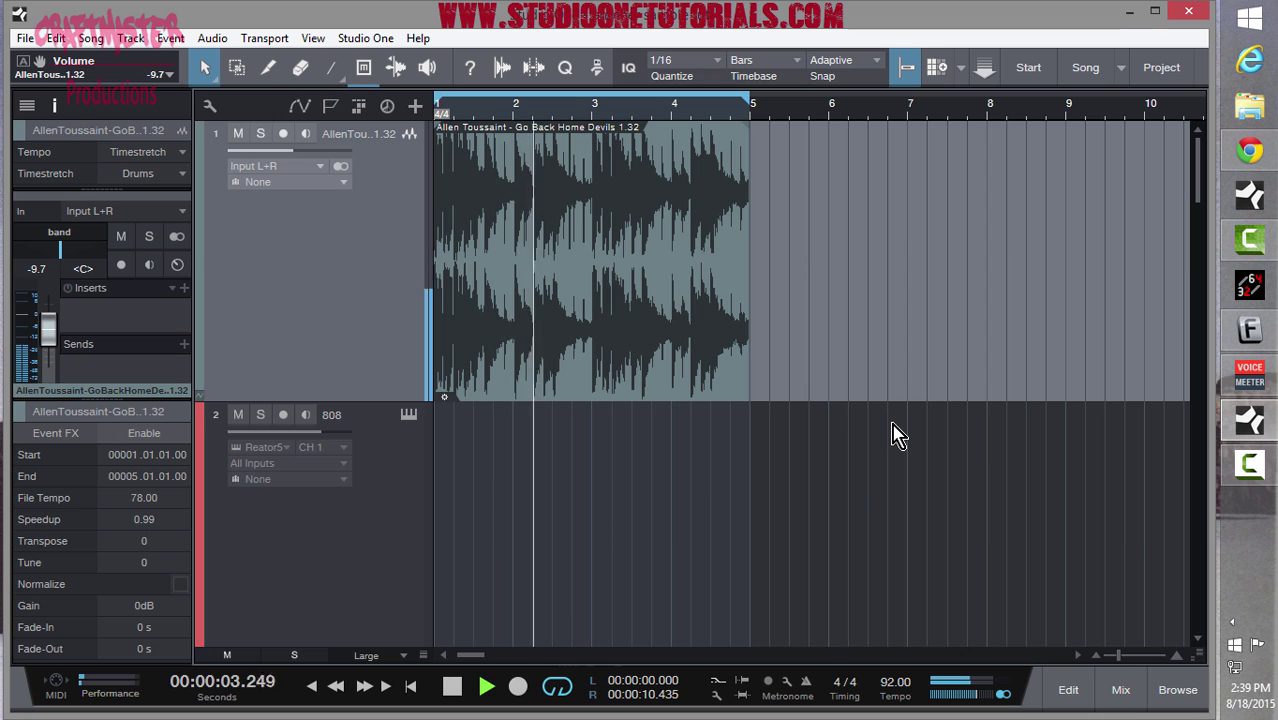
key(space)
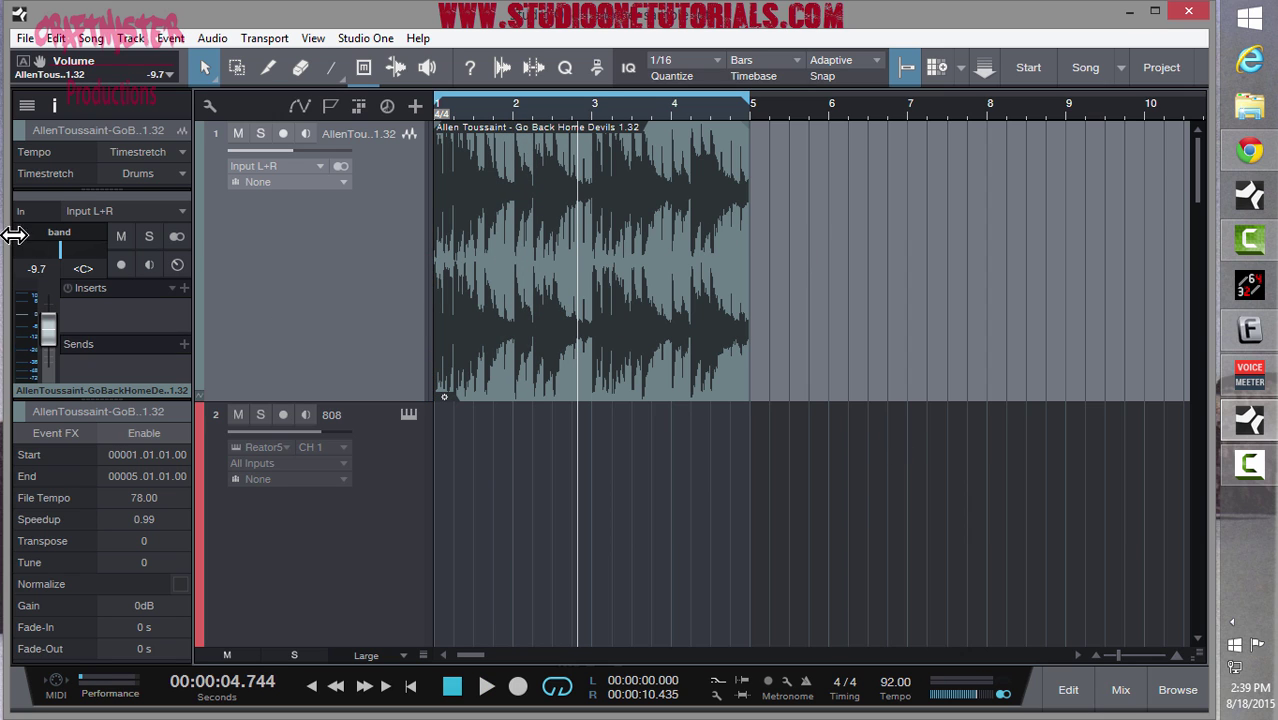
Step: Open the sample loop in Melodyne, then enlarge and zoom the editor to read its G Minor key
right_click(538, 256)
click(944, 157)
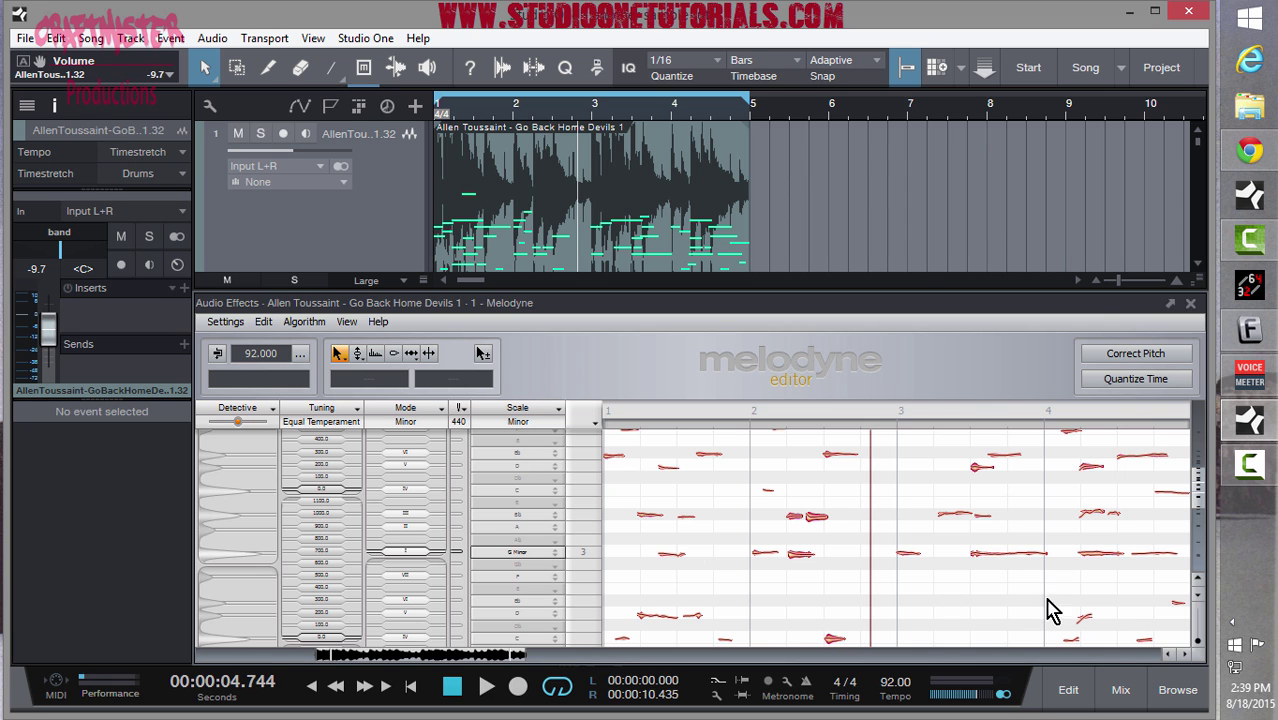
drag(1070, 282, 1084, 115)
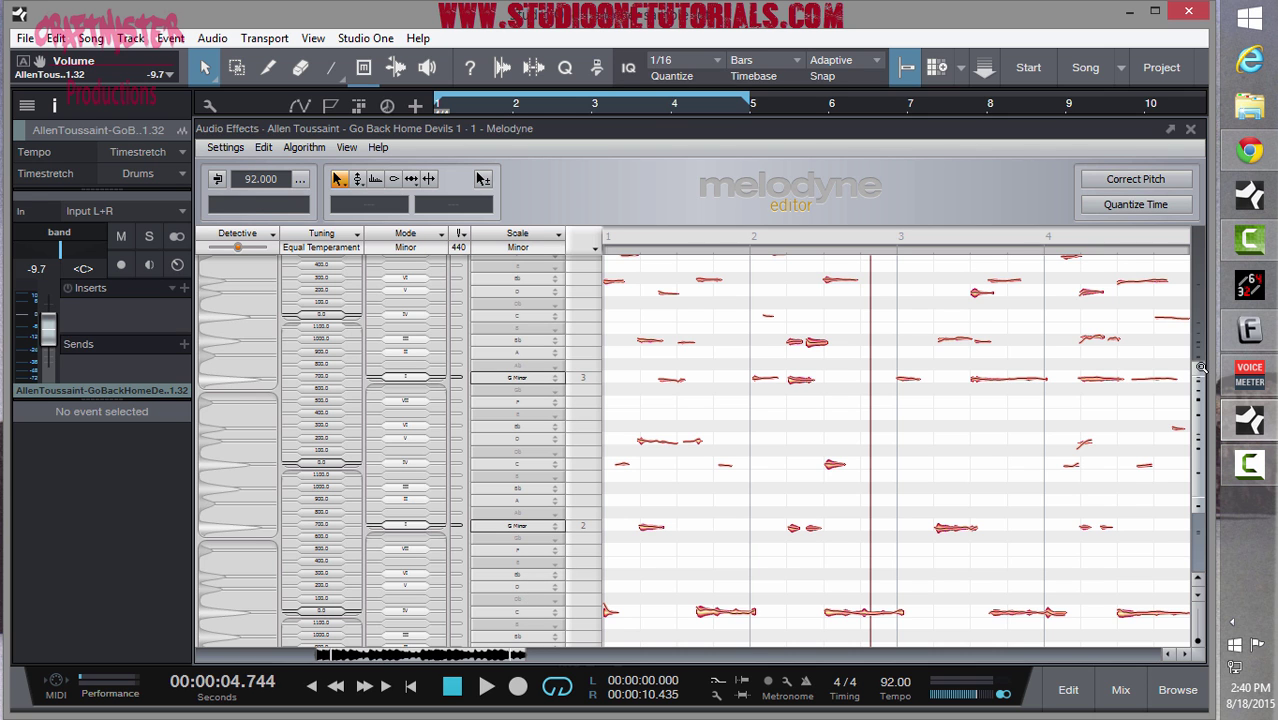
drag(1200, 368, 1080, 450)
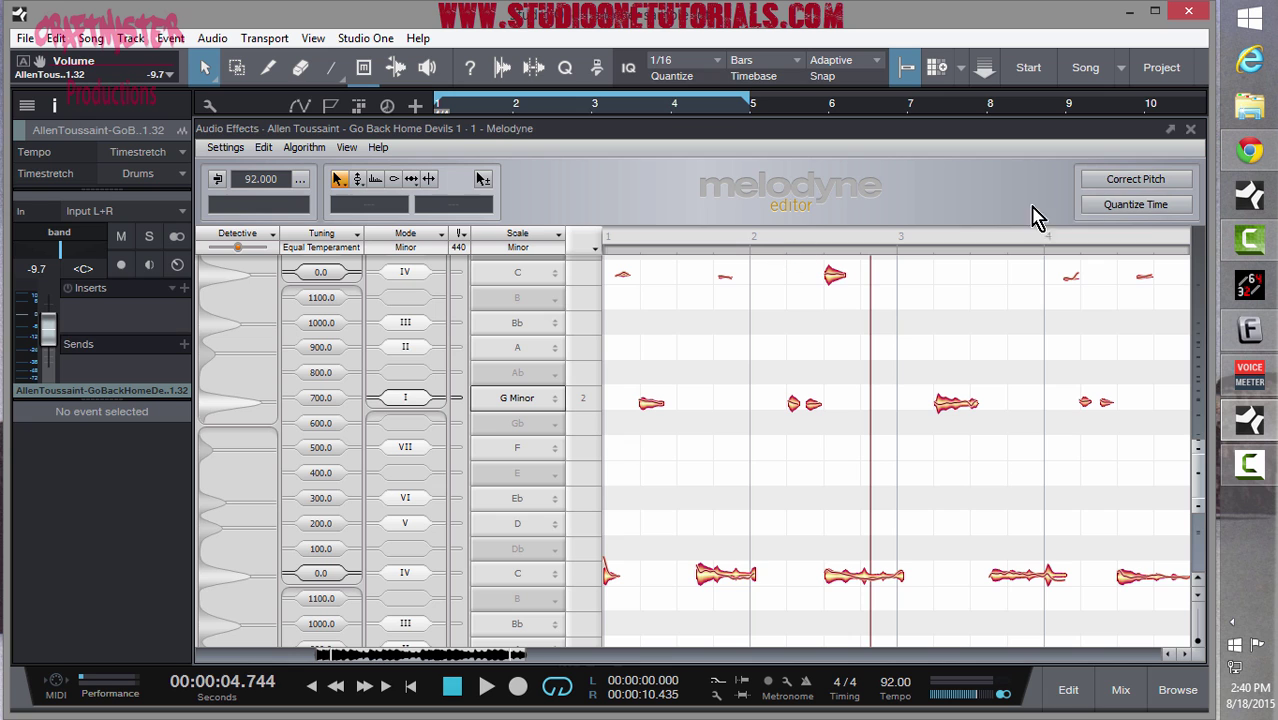
Step: Close Melodyne, create an empty 808 part across bars 1–5, and open it in the piano roll
click(1193, 130)
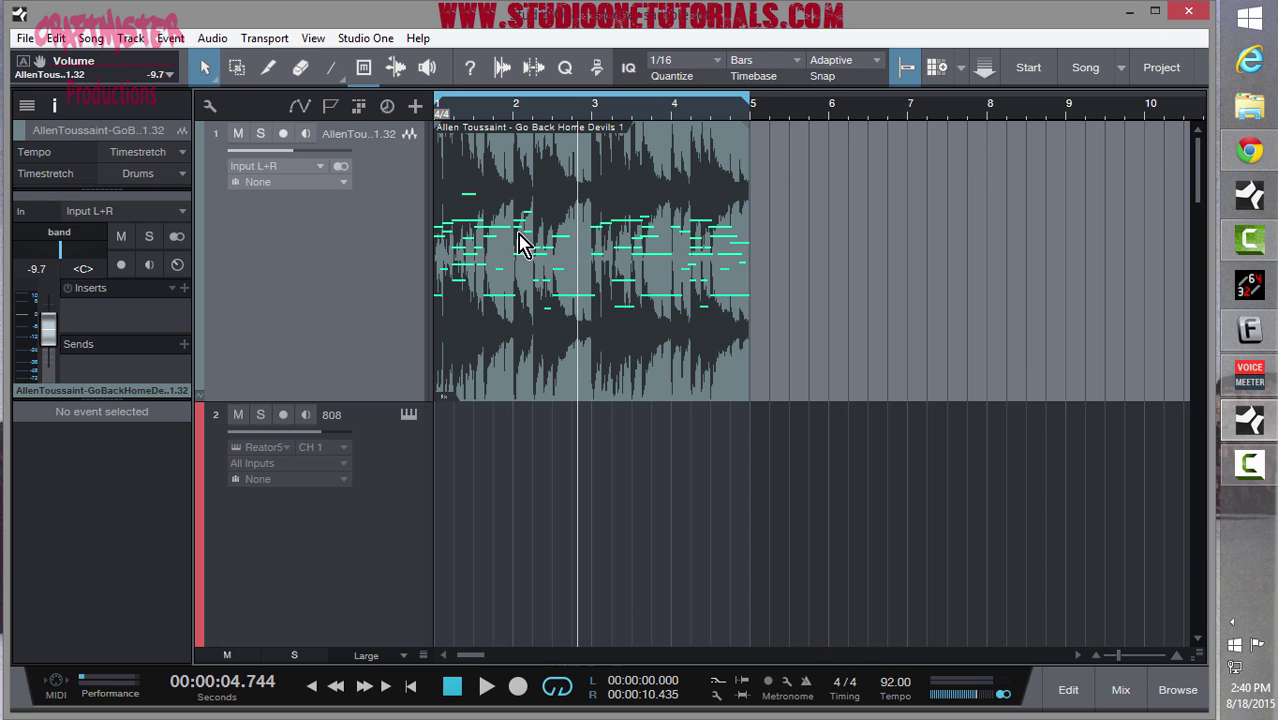
scroll(567, 487, down, 2)
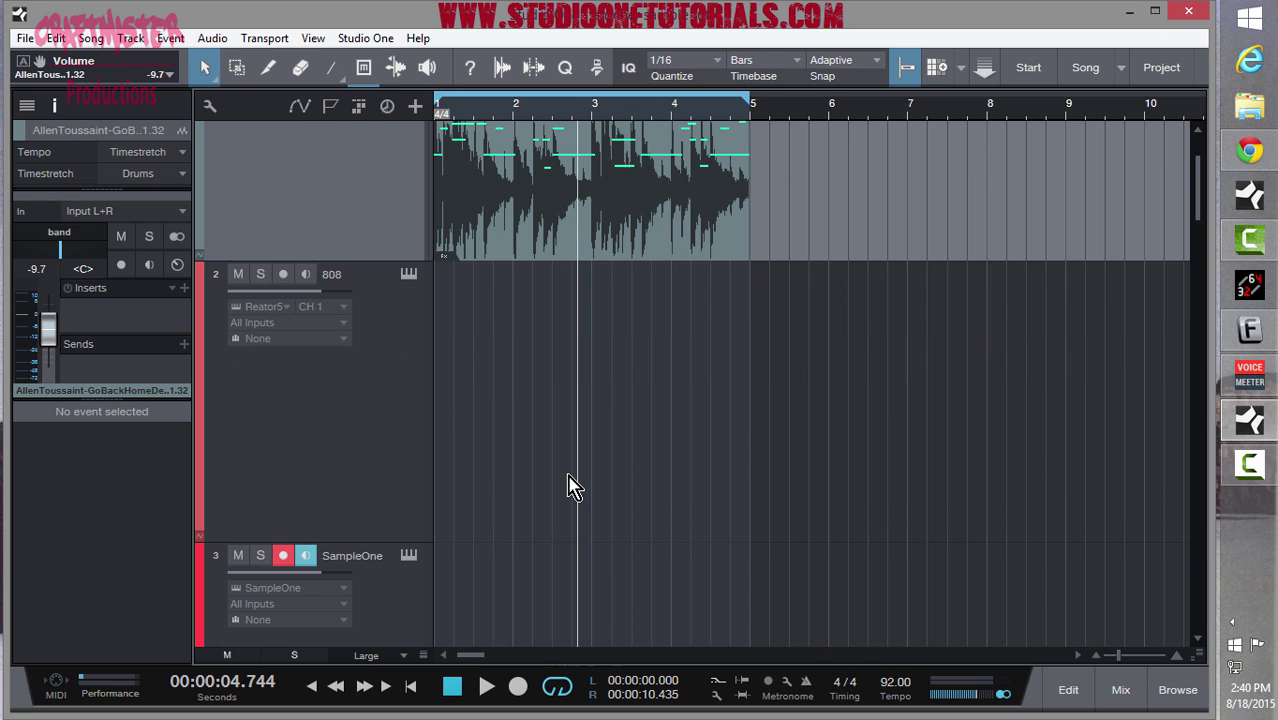
click(386, 405)
key(F3)
scroll(480, 215, up, 1)
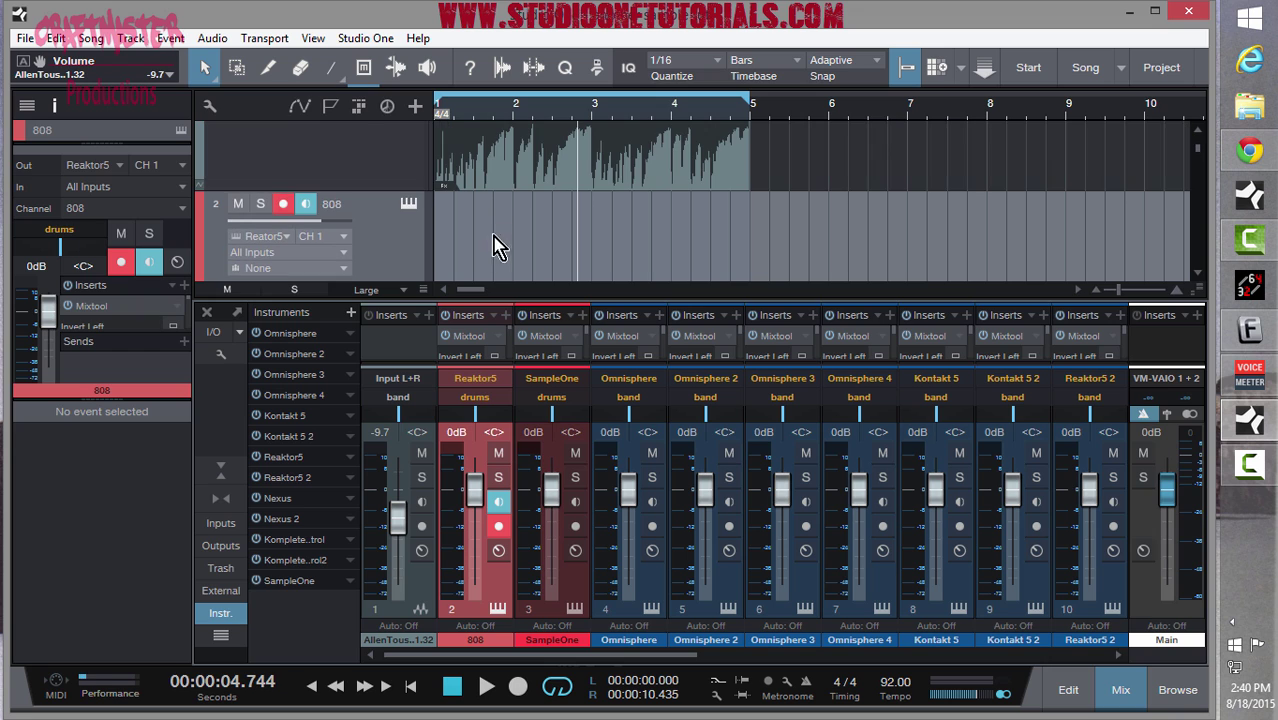
double_click(447, 228)
scroll(447, 228, down, 1)
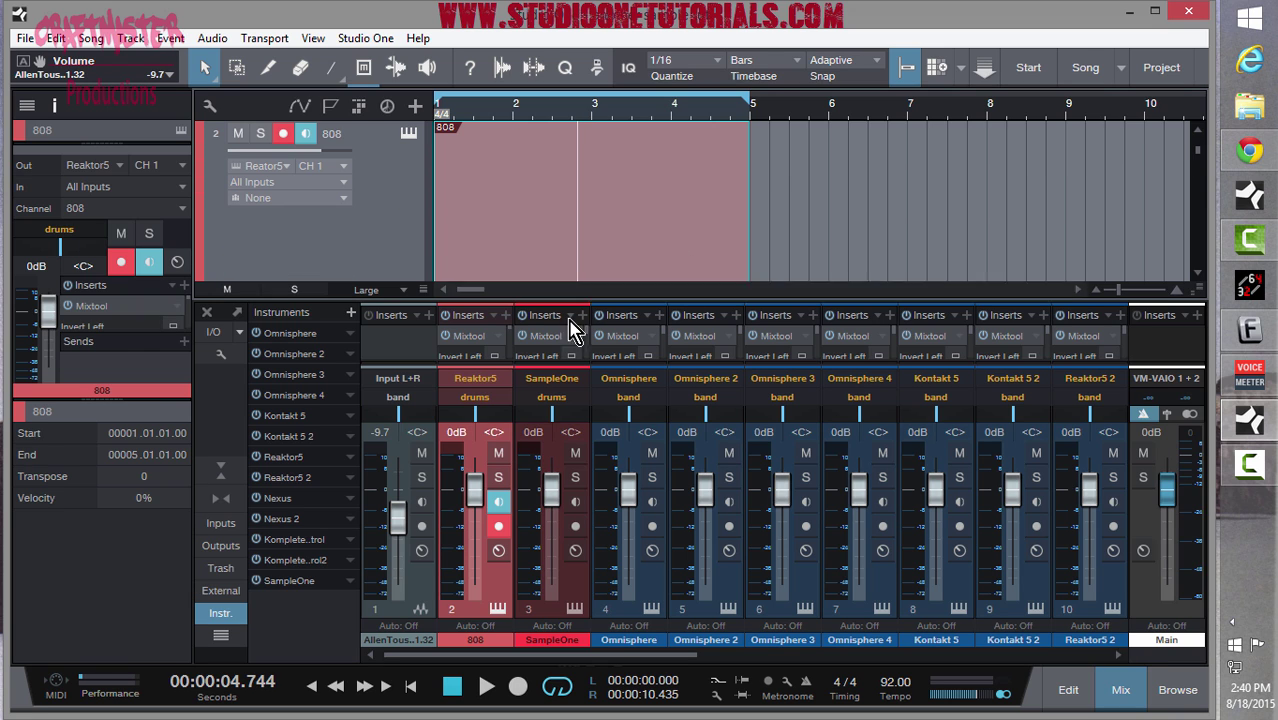
double_click(567, 200)
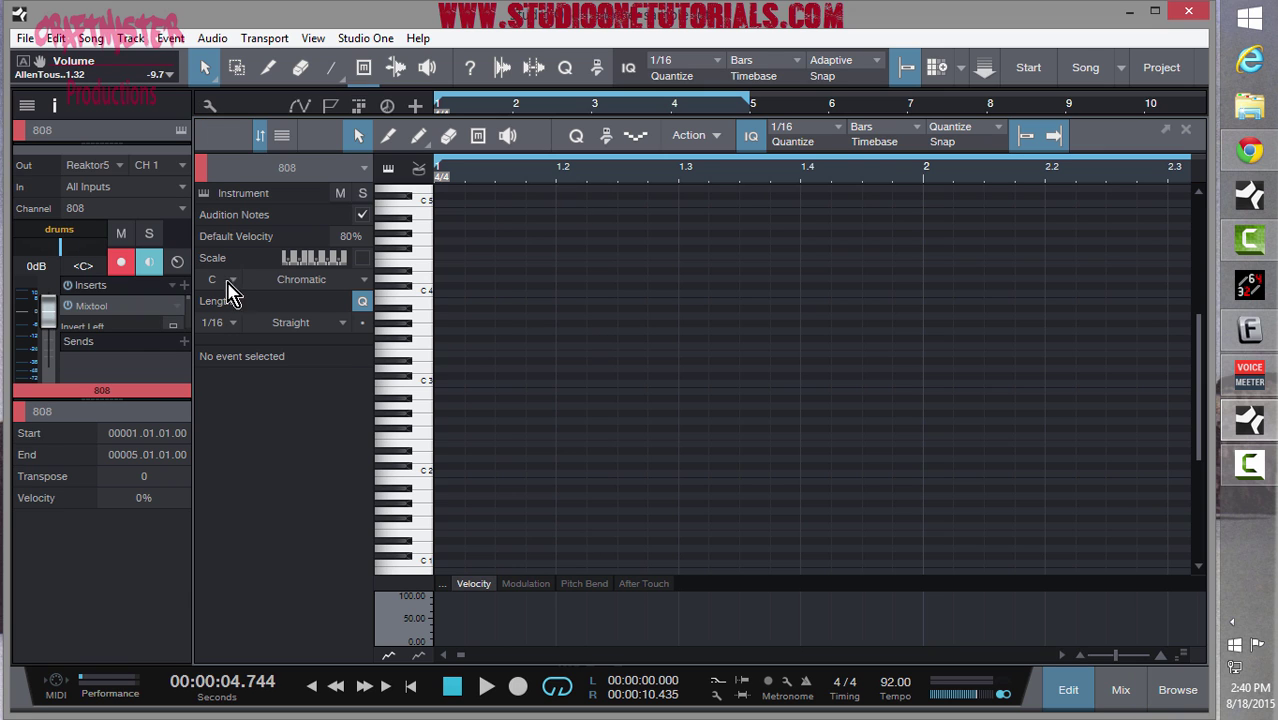
Step: Enable the piano roll scale with root G and Natural Minor type
click(362, 257)
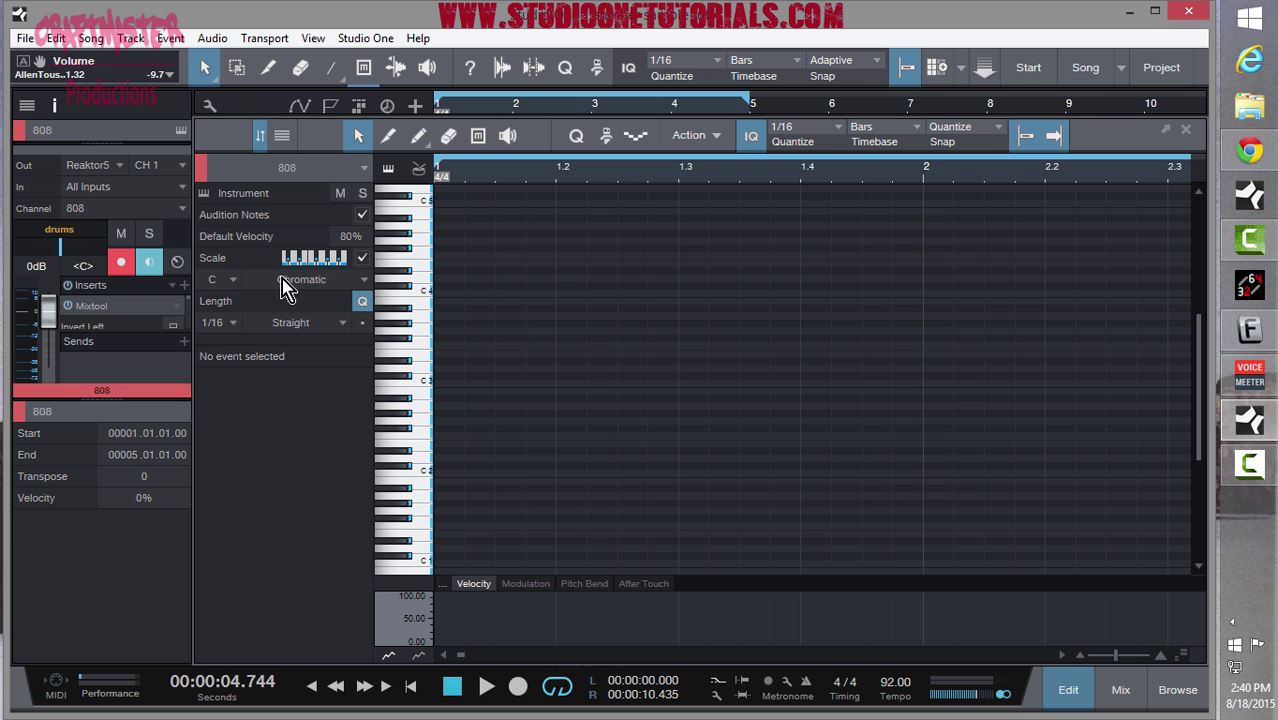
click(240, 281)
click(248, 450)
click(364, 280)
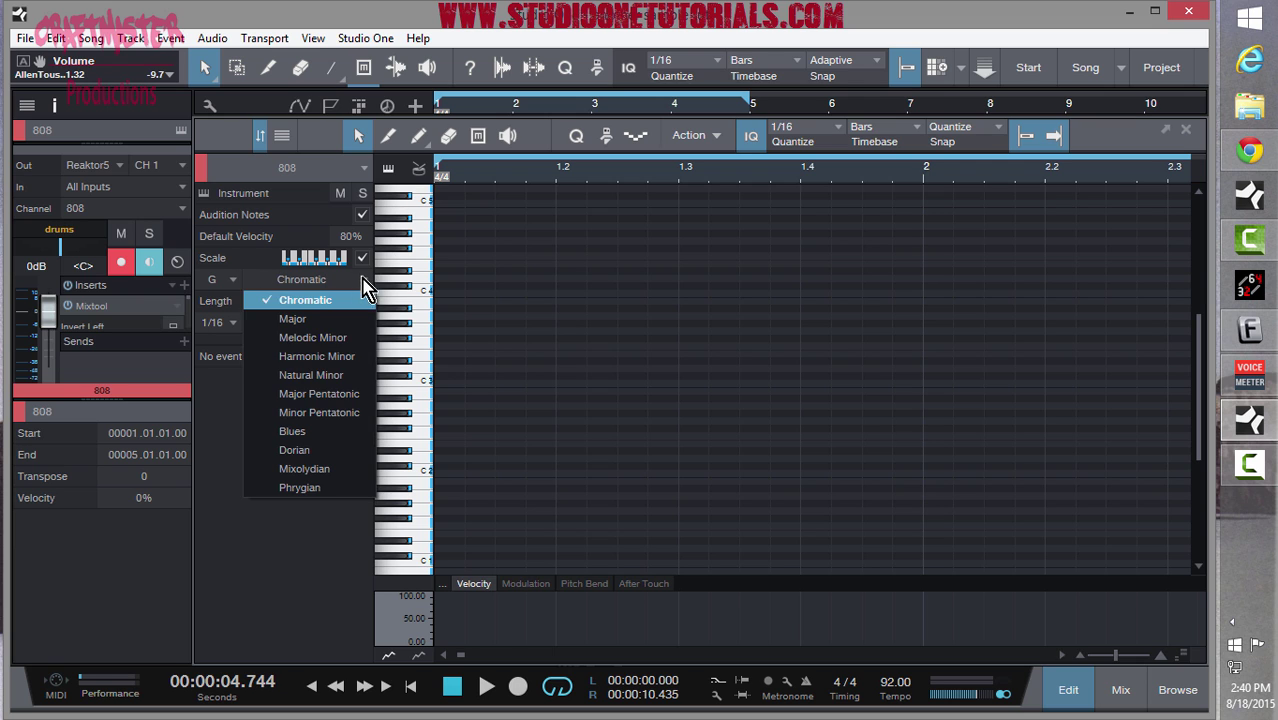
click(352, 384)
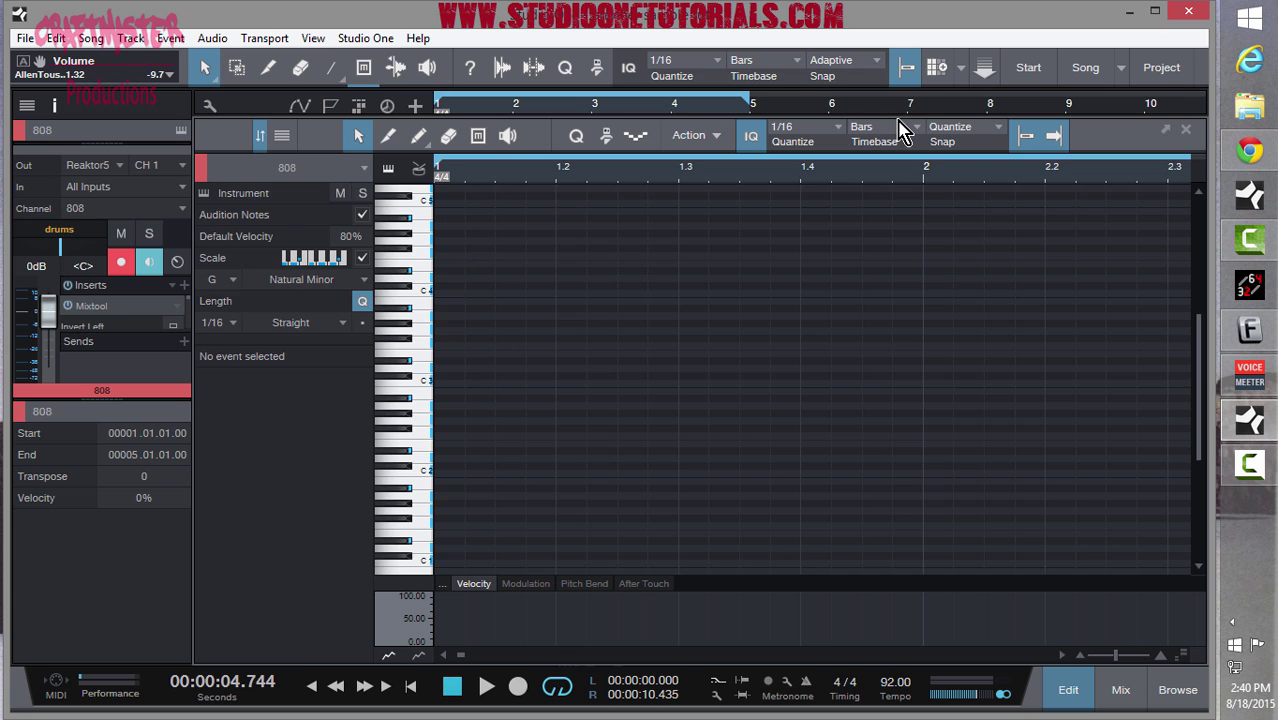
Step: Audition a few 808 keys, add a short G1 note at bar 1, and play it
drag(905, 130, 905, 196)
scroll(584, 390, down, 3)
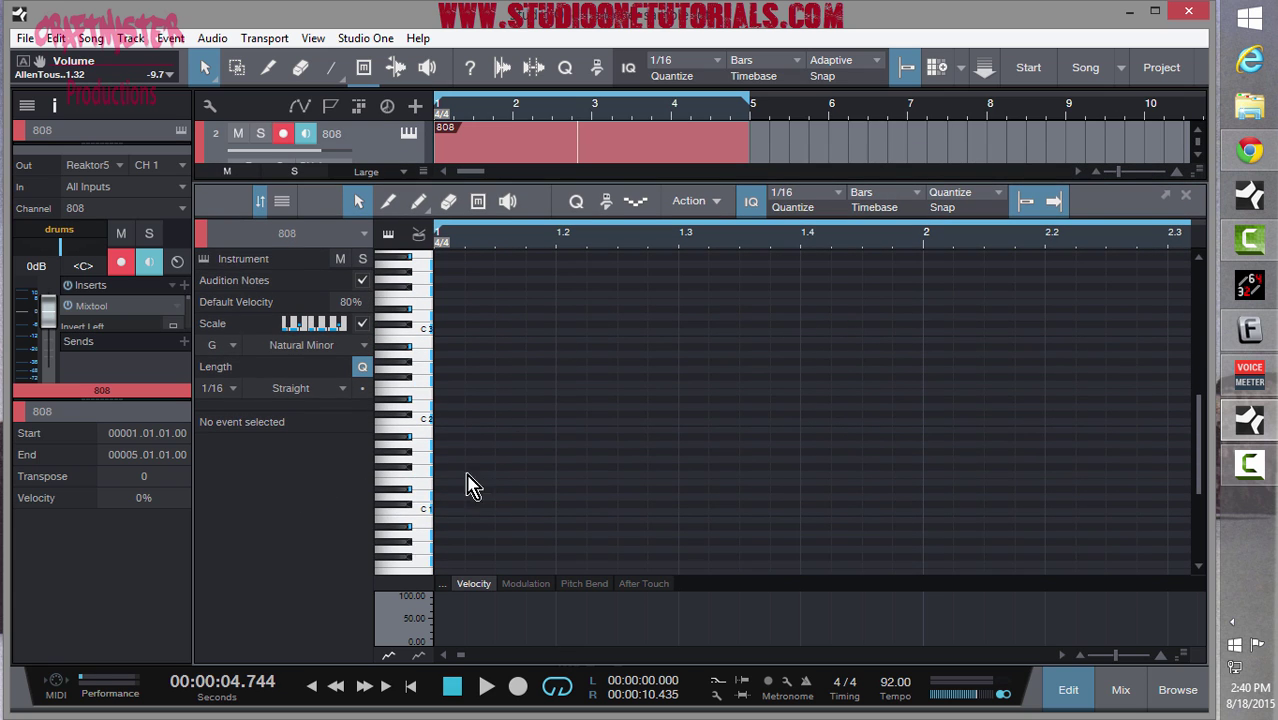
click(420, 505)
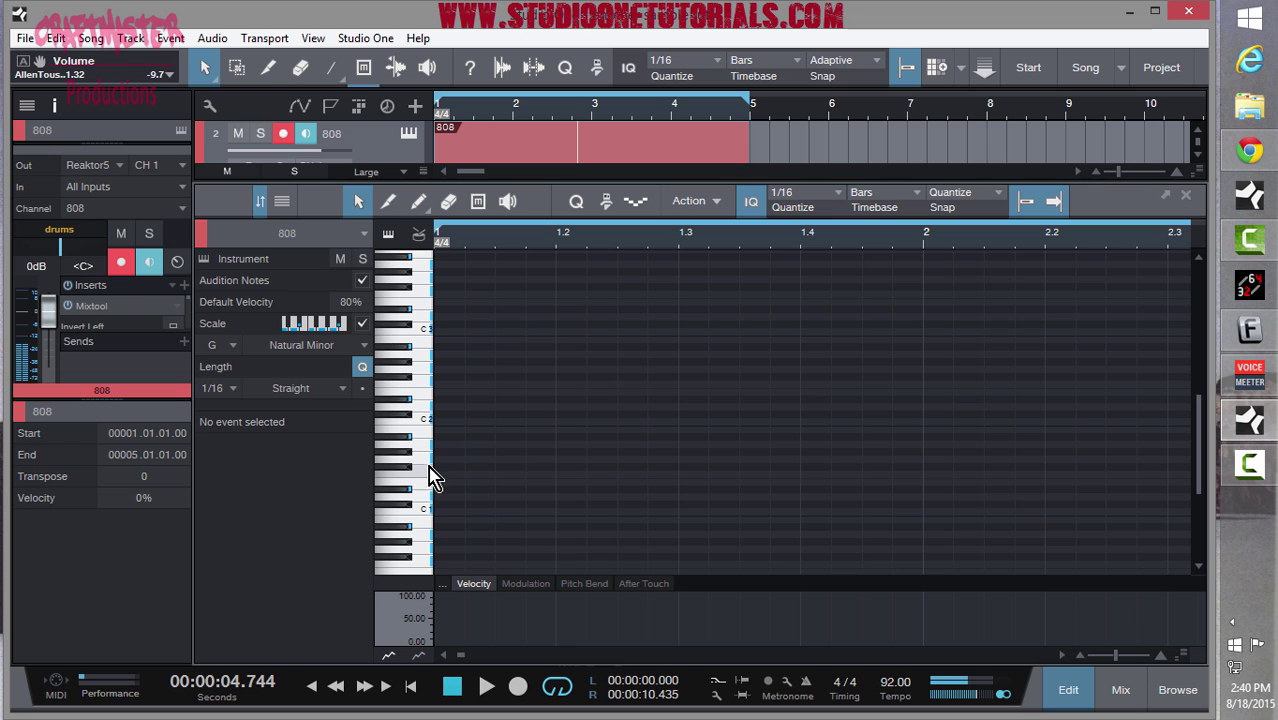
click(433, 477)
double_click(441, 459)
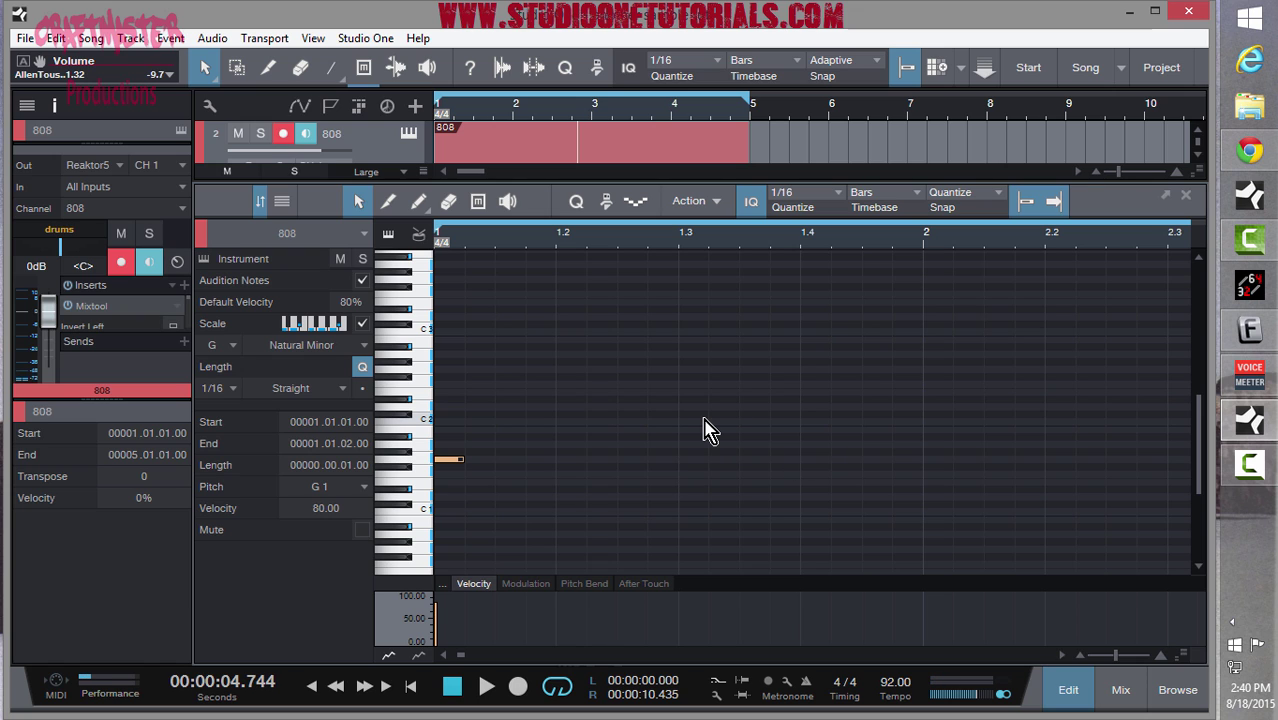
key(space)
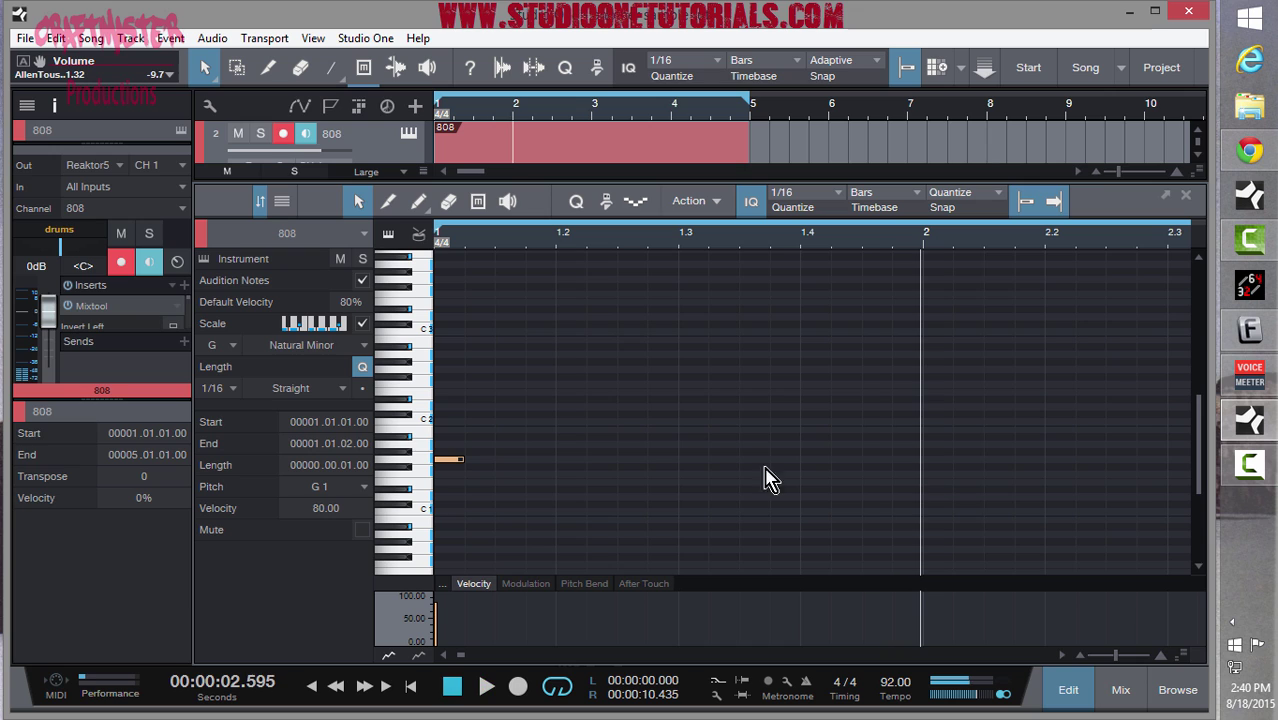
Step: Copy the G1 note to bar 2, play the pattern, then delete the trial notes and shrink the editor
drag(453, 470, 912, 424)
key(space)
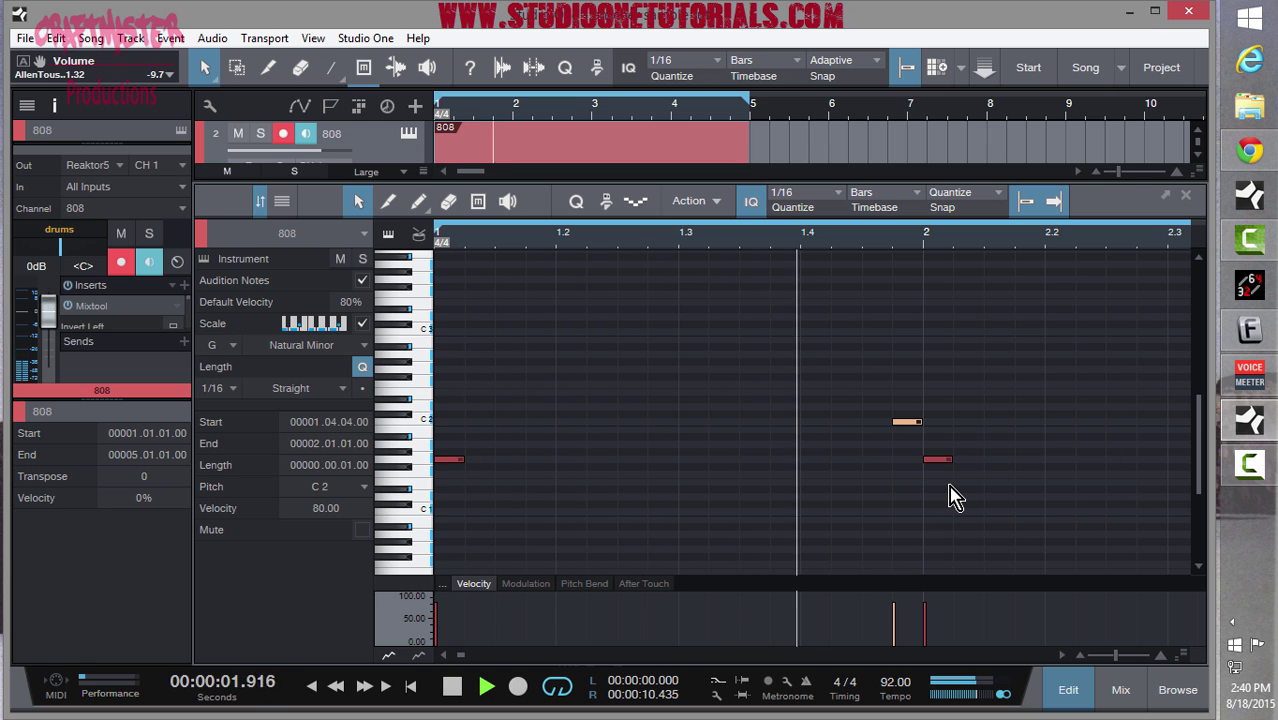
key(space)
drag(1044, 492, 315, 307)
key(Delete)
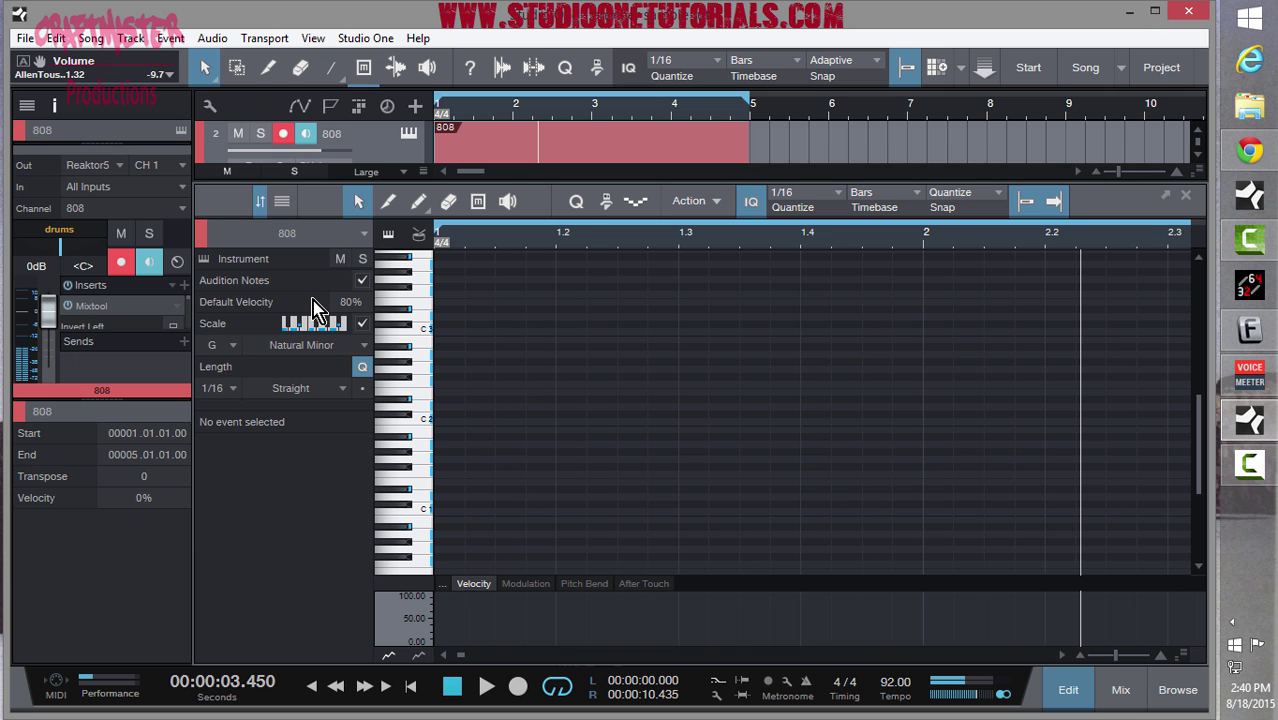
drag(583, 195, 680, 518)
Step: Delete the 808 event from track 2
scroll(785, 375, down, 2)
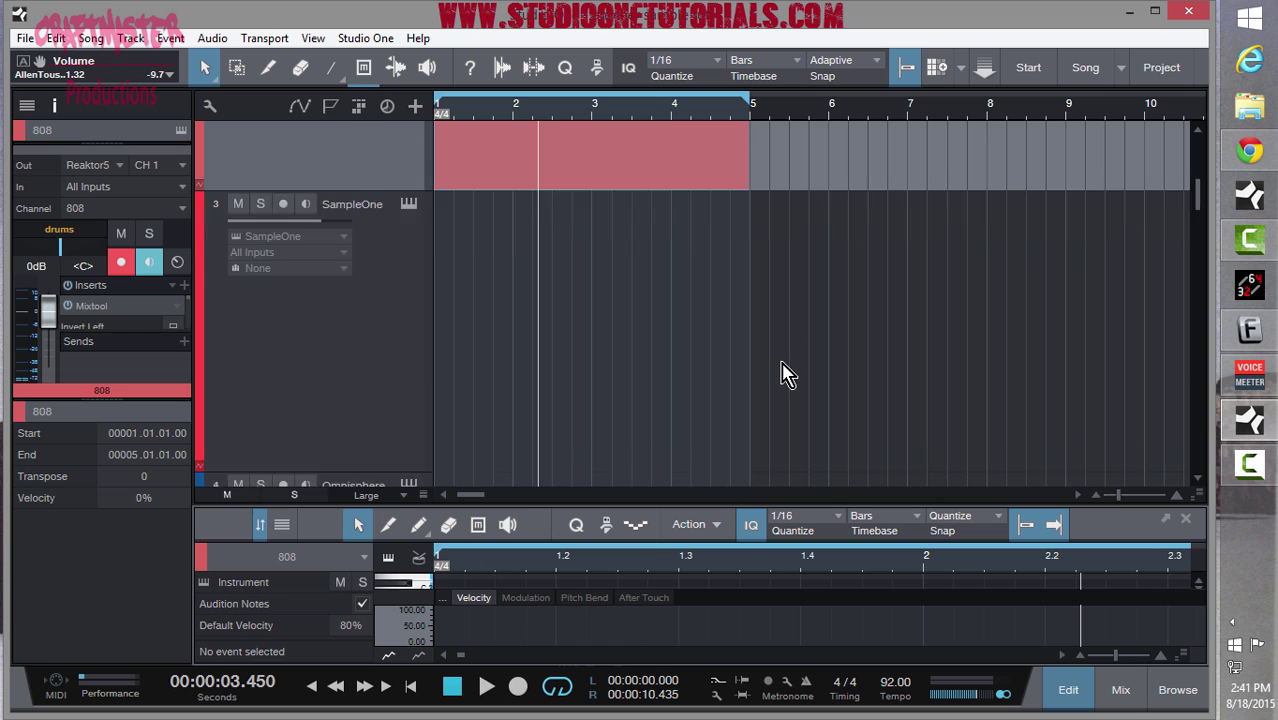
scroll(702, 368, up, 3)
click(638, 342)
key(Delete)
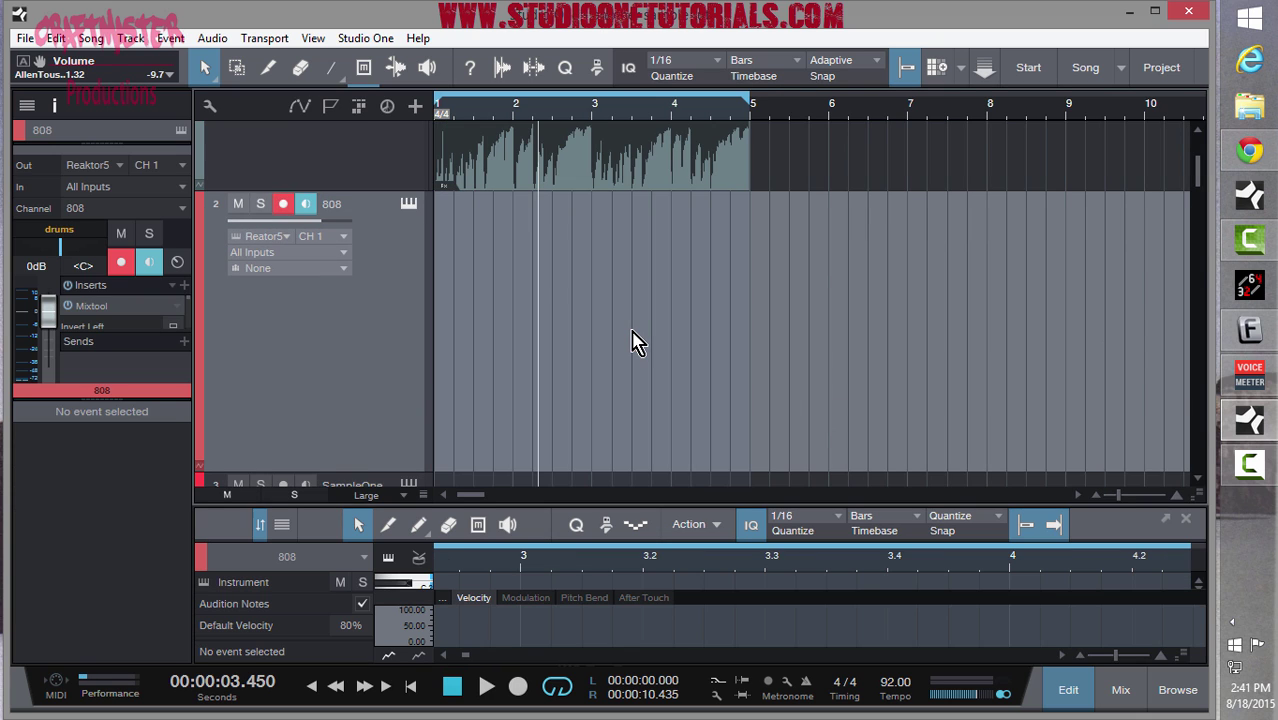
Step: Close the Omnisphere window and remove the note overlay from the sample loop's waveform
scroll(633, 343, down, 5)
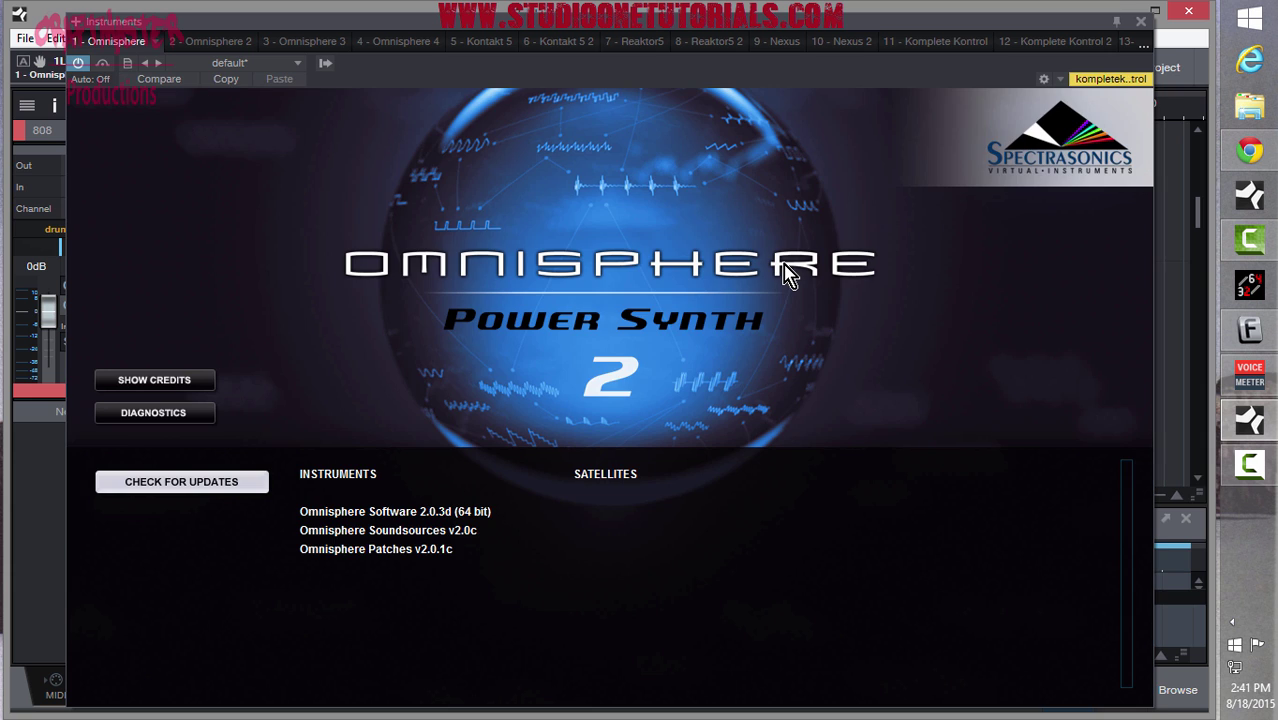
click(1139, 24)
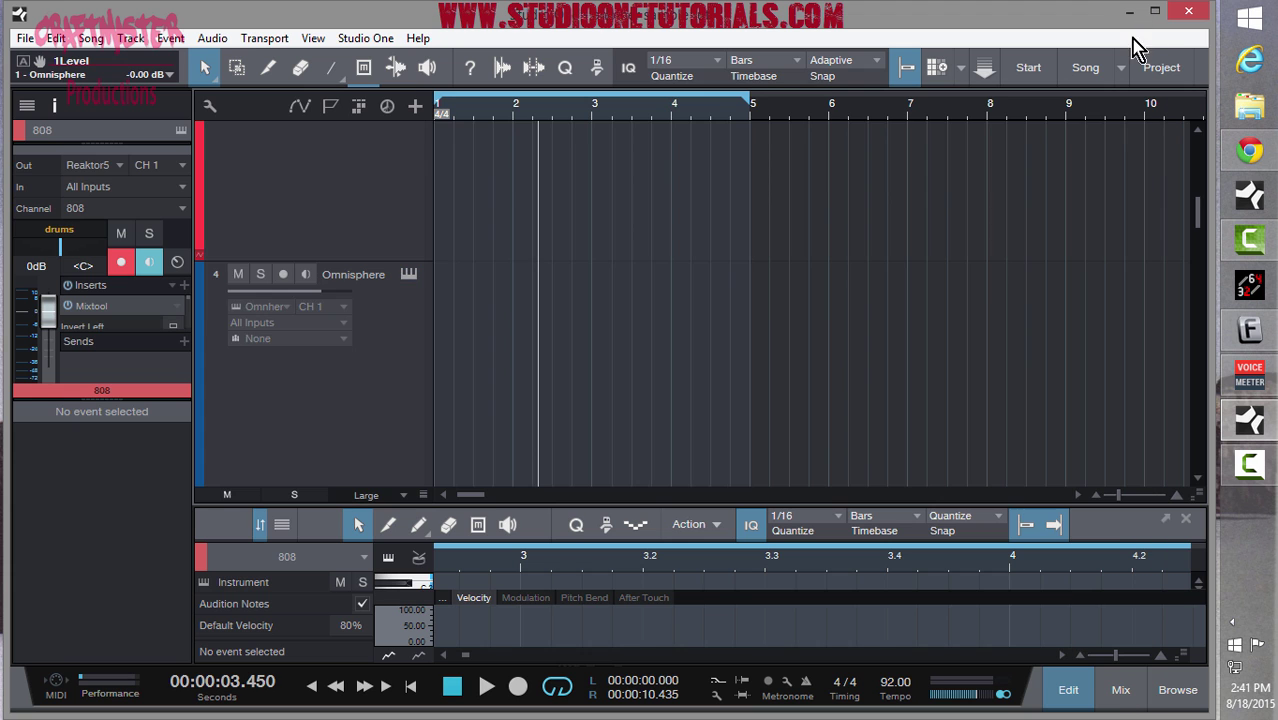
scroll(756, 305, up, 3)
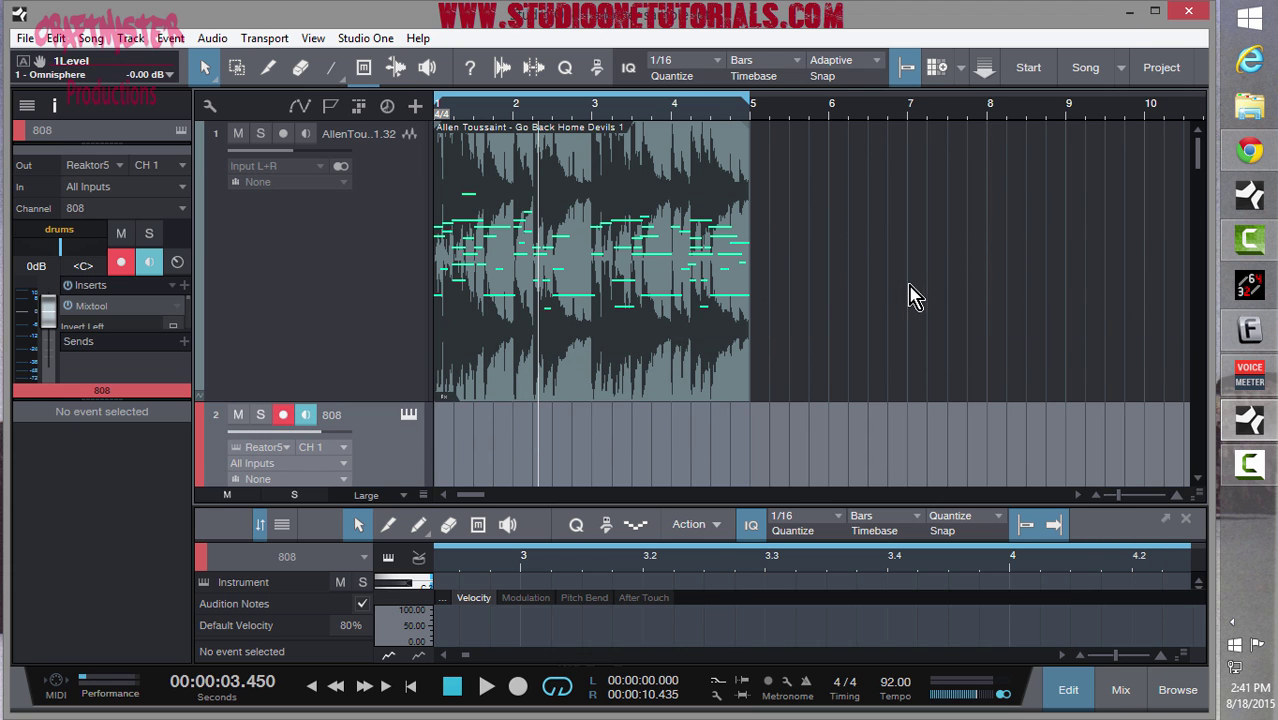
click(607, 343)
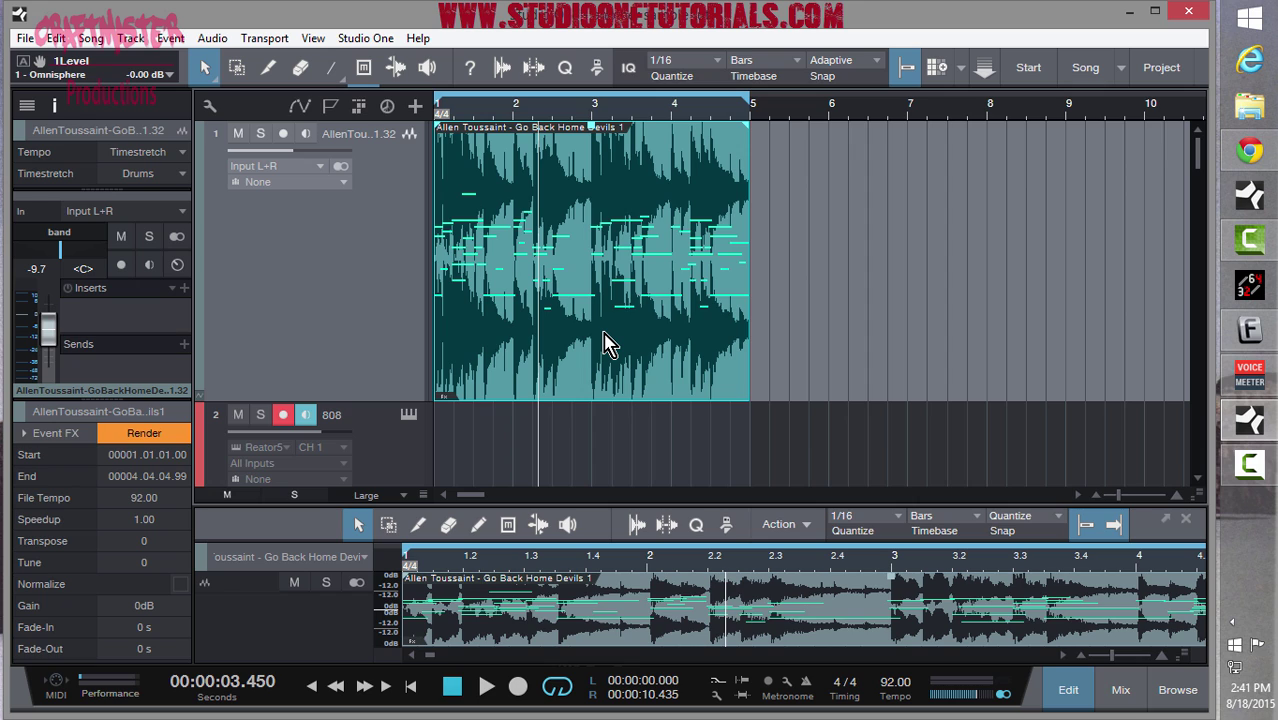
key(ctrl+z)
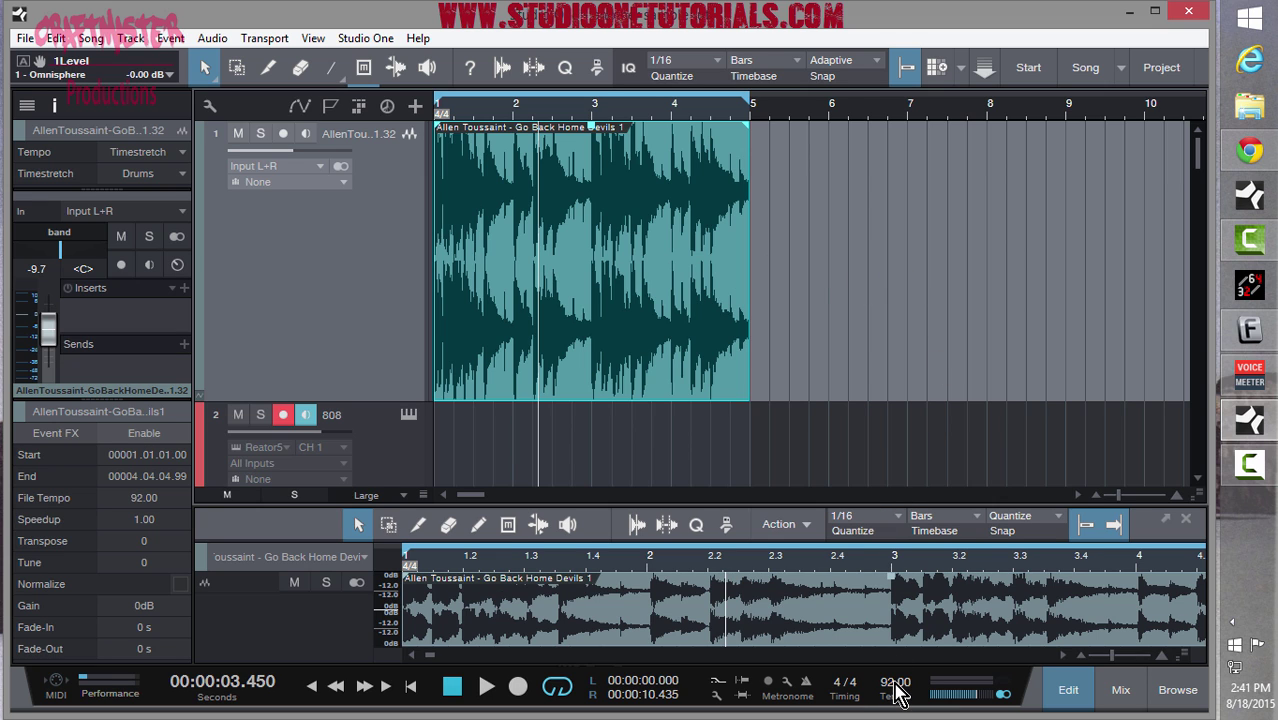
Step: Raise the song tempo from 92 to 112 BPM, then play the loop from the start and stop
scroll(898, 700, up, 8)
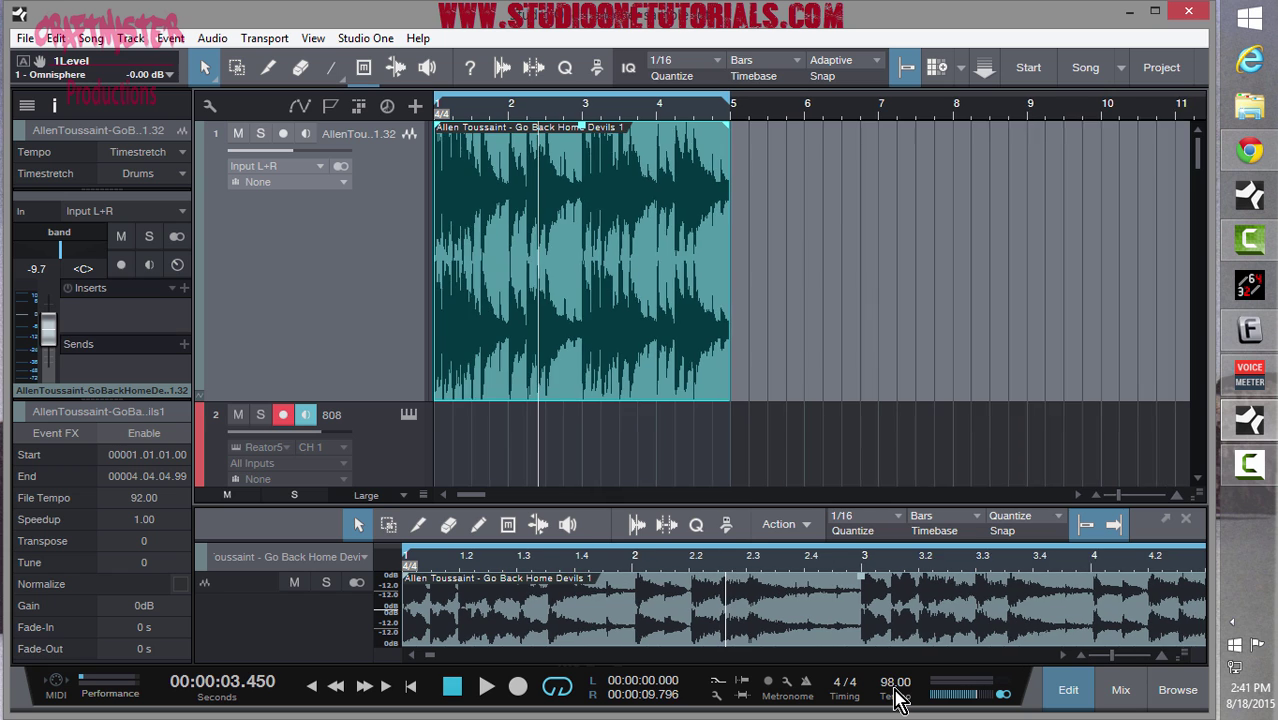
scroll(898, 700, up, 2)
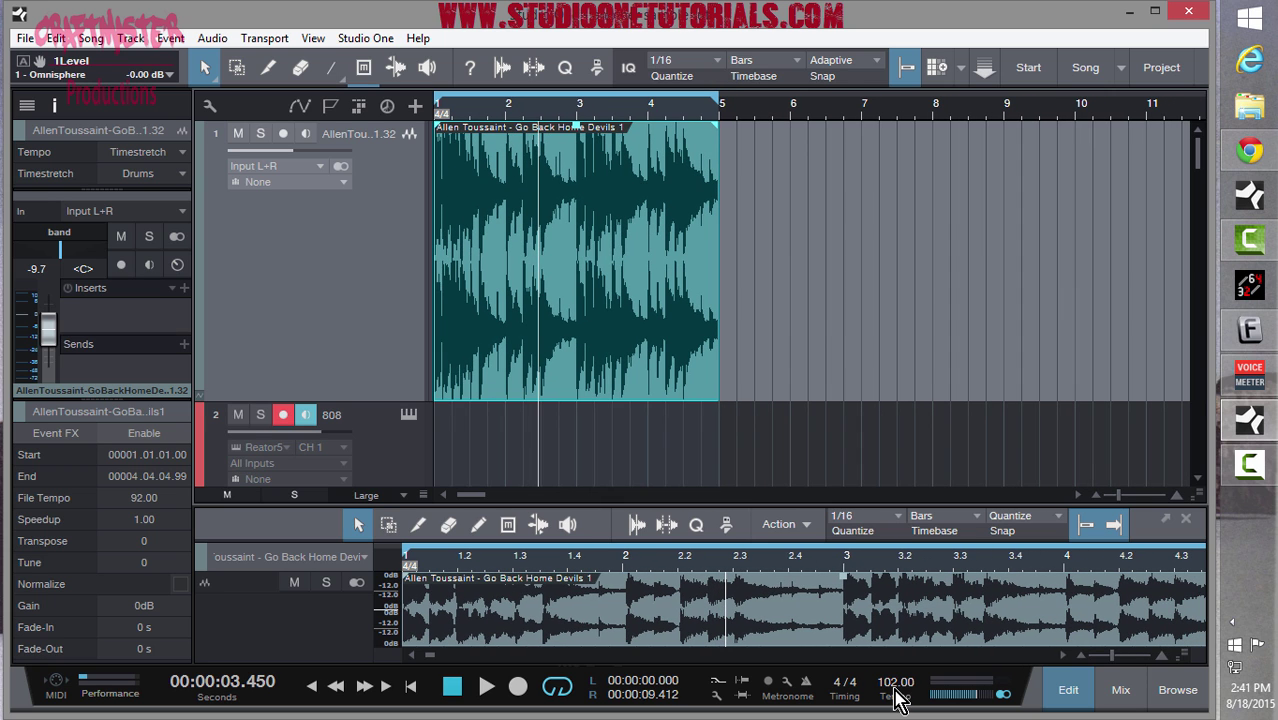
scroll(898, 700, up, 2)
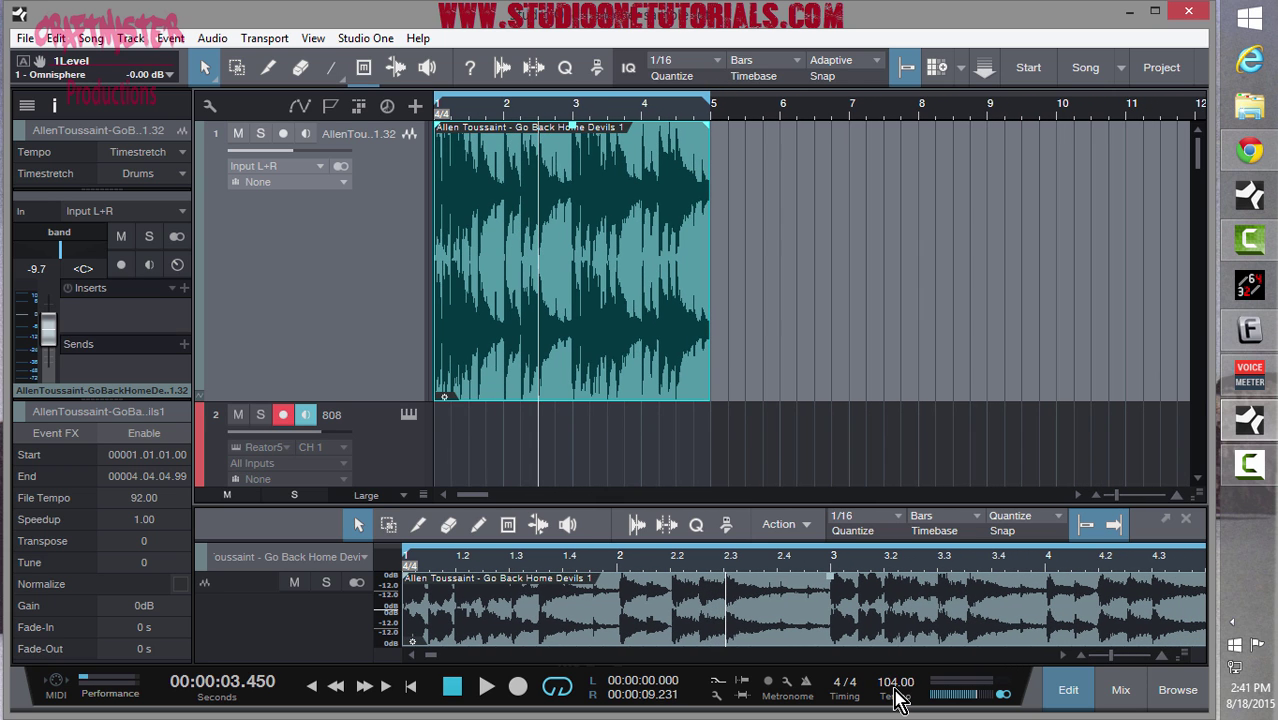
scroll(898, 700, up, 6)
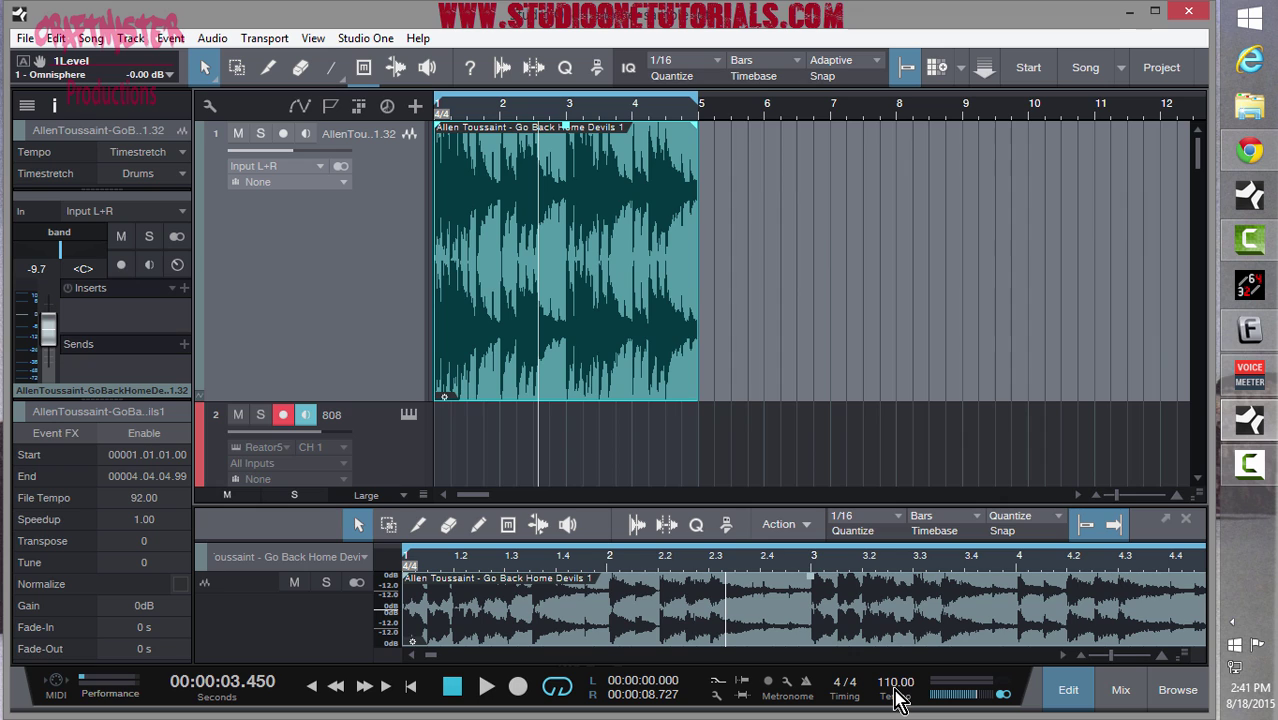
scroll(898, 700, up, 1)
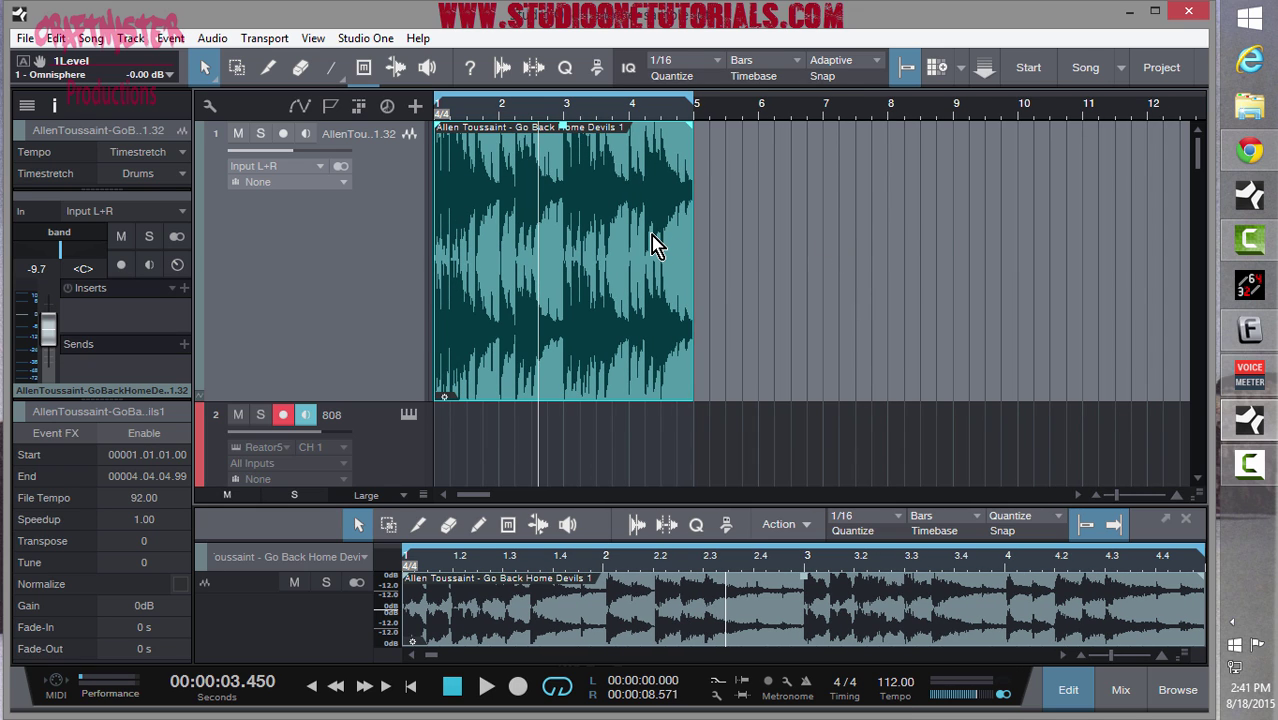
key(Home)
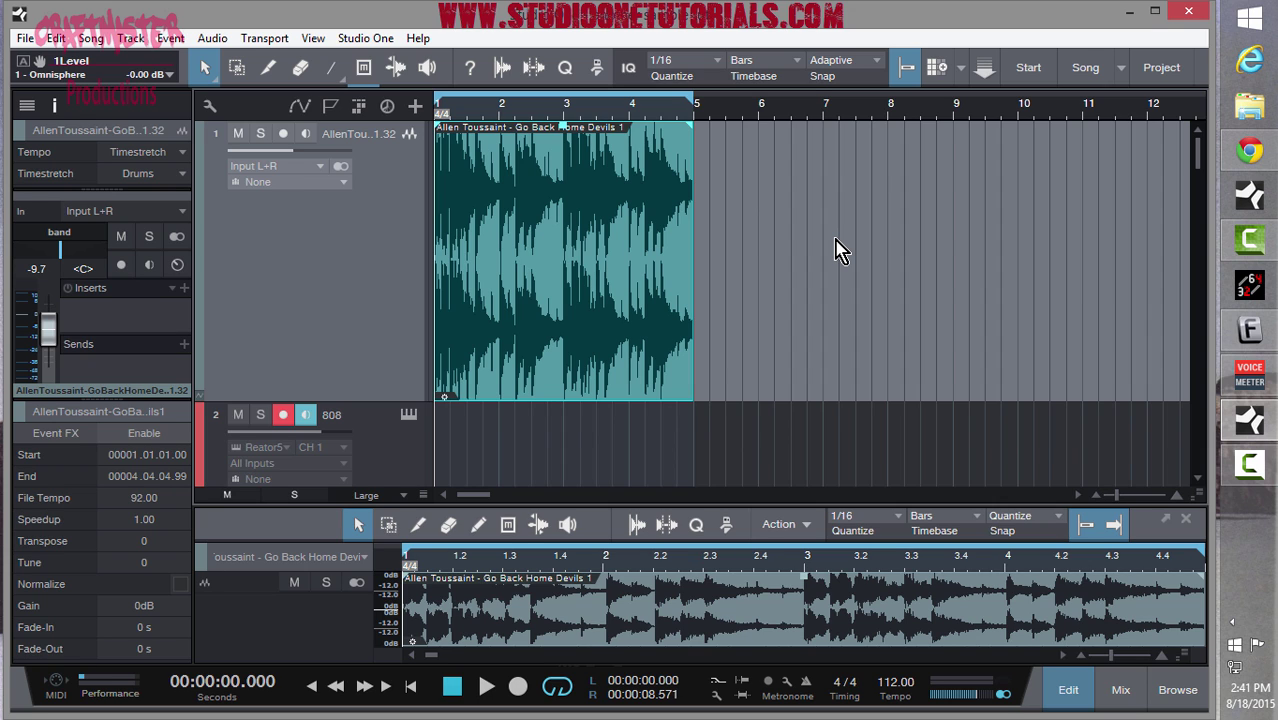
key(space)
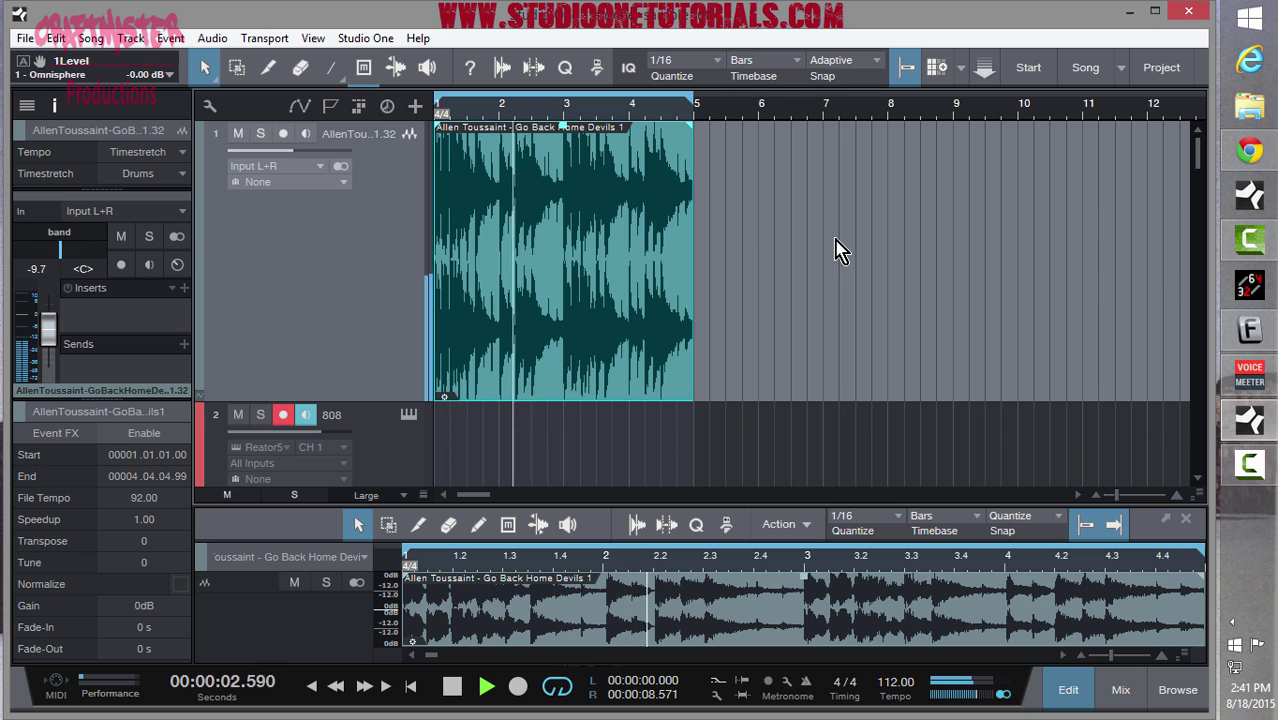
key(space)
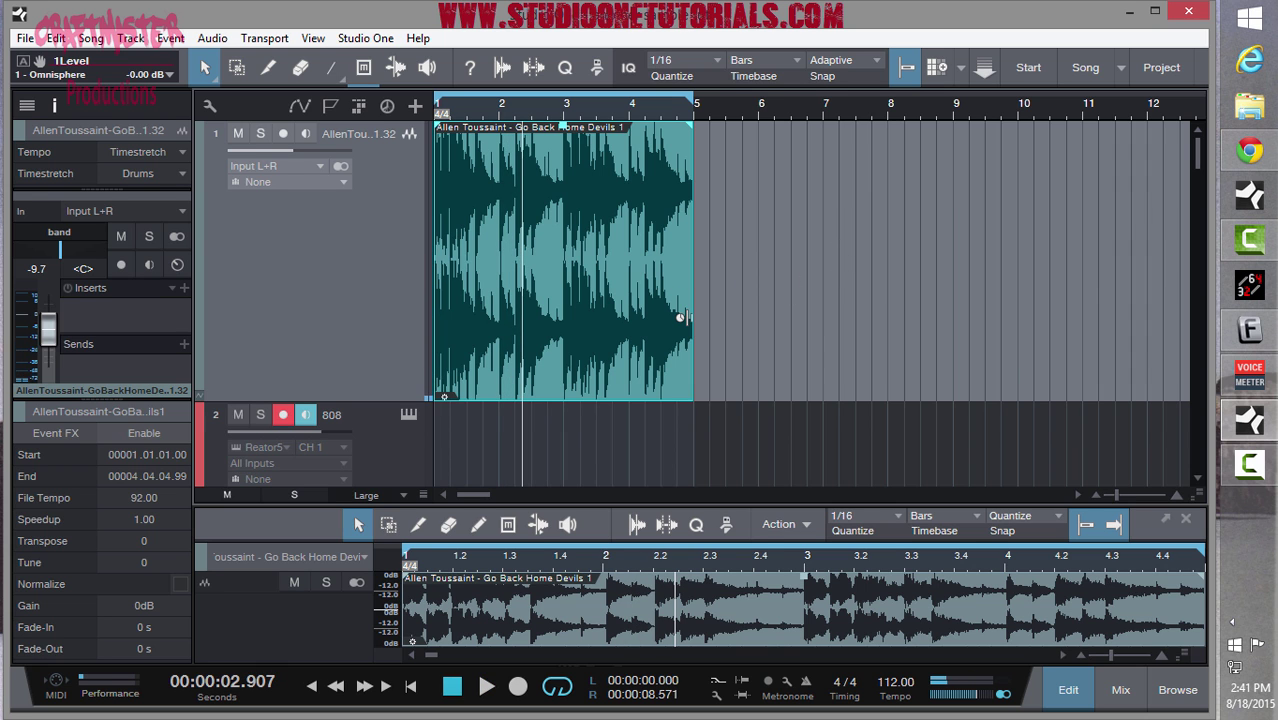
Step: Stretch the sample loop to bar 9 (speedup 0.50), set the loop range to bars 1–9, and play it
drag(681, 318, 952, 334)
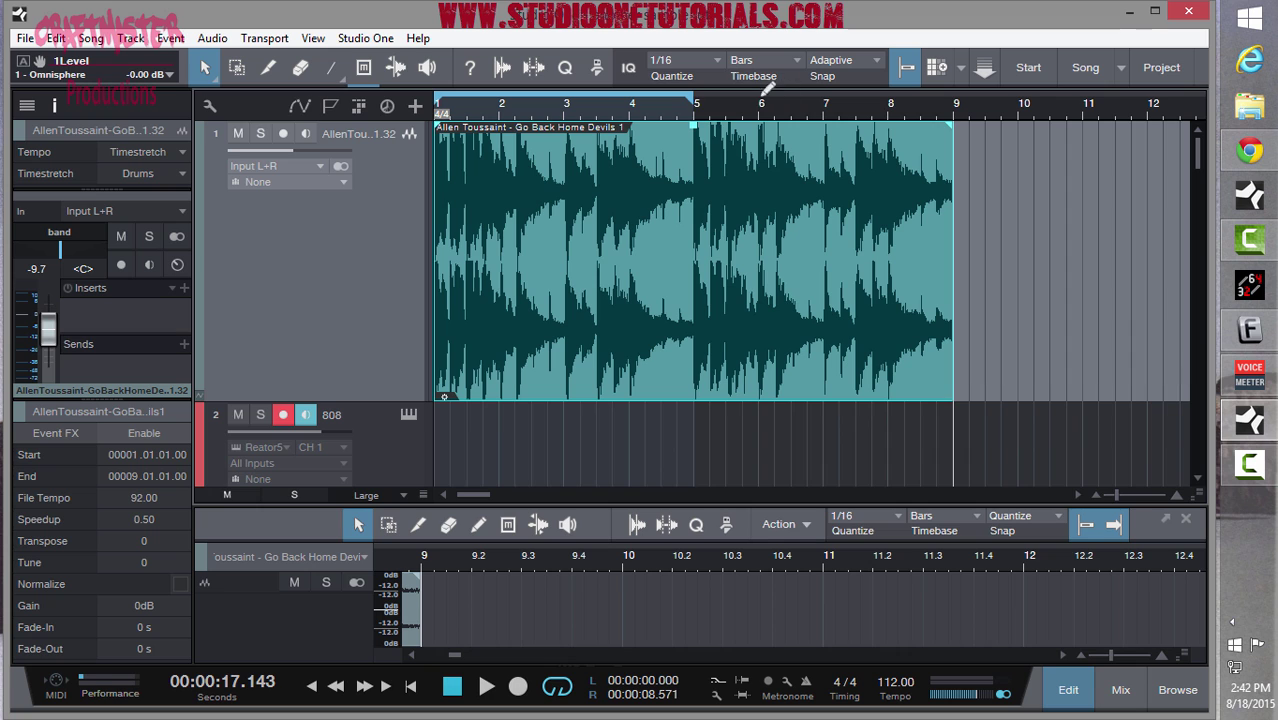
key(p)
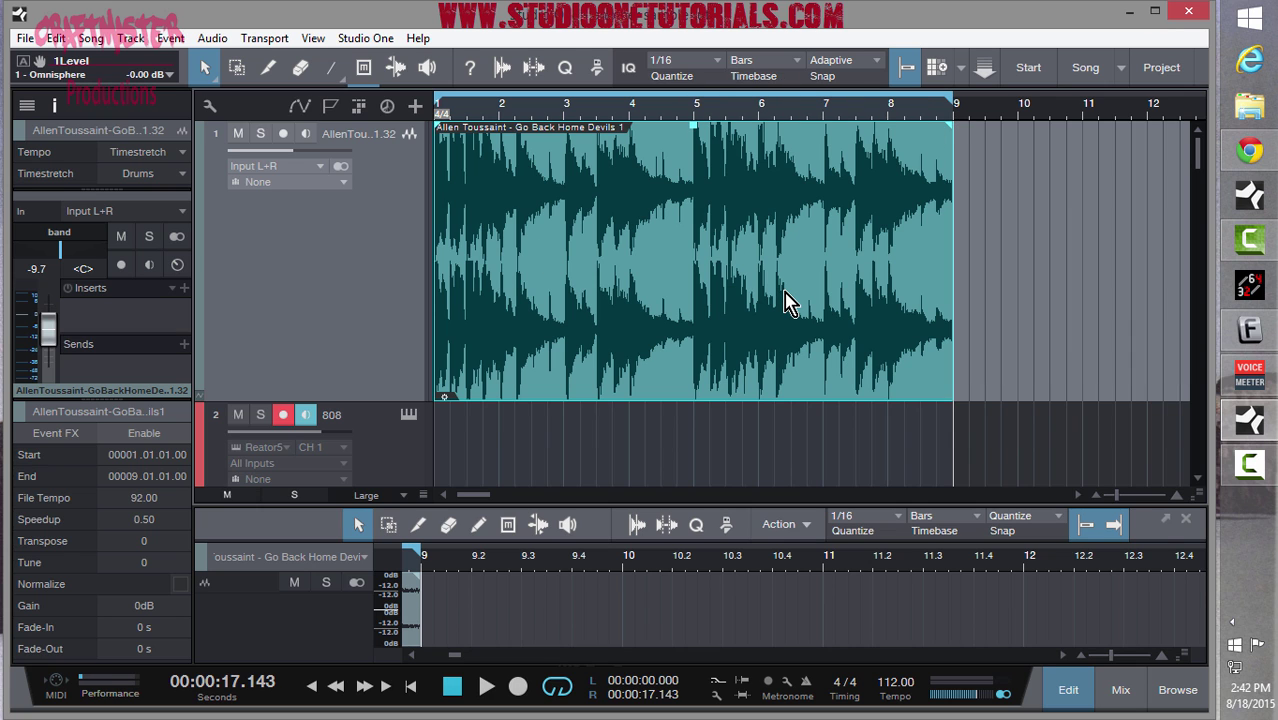
key(comma)
key(space)
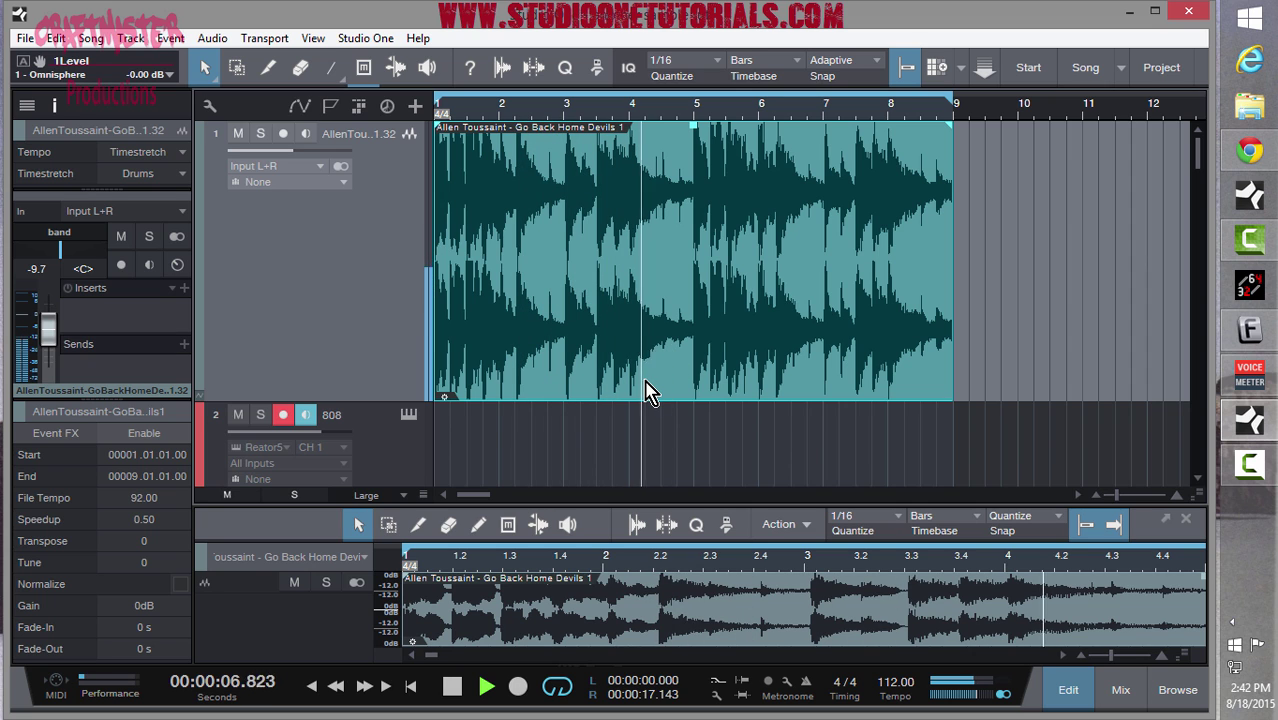
key(space)
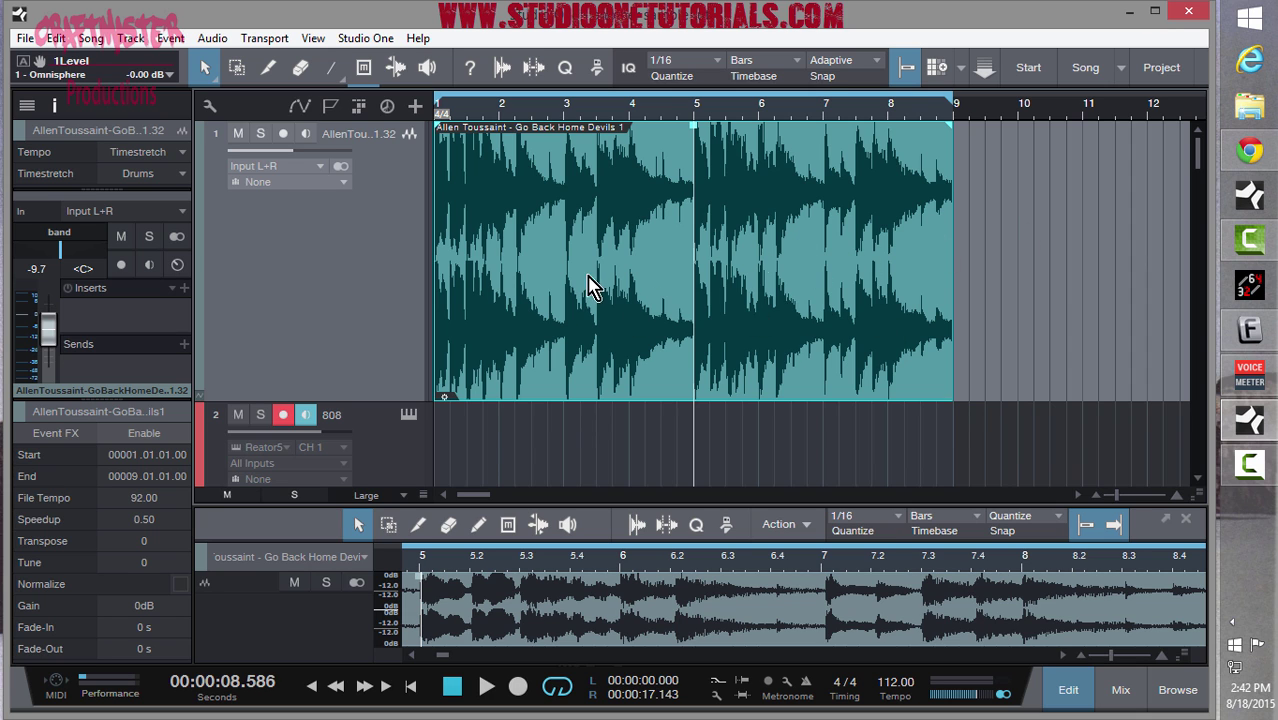
drag(1001, 420, 650, 391)
scroll(1150, 298, down, 3)
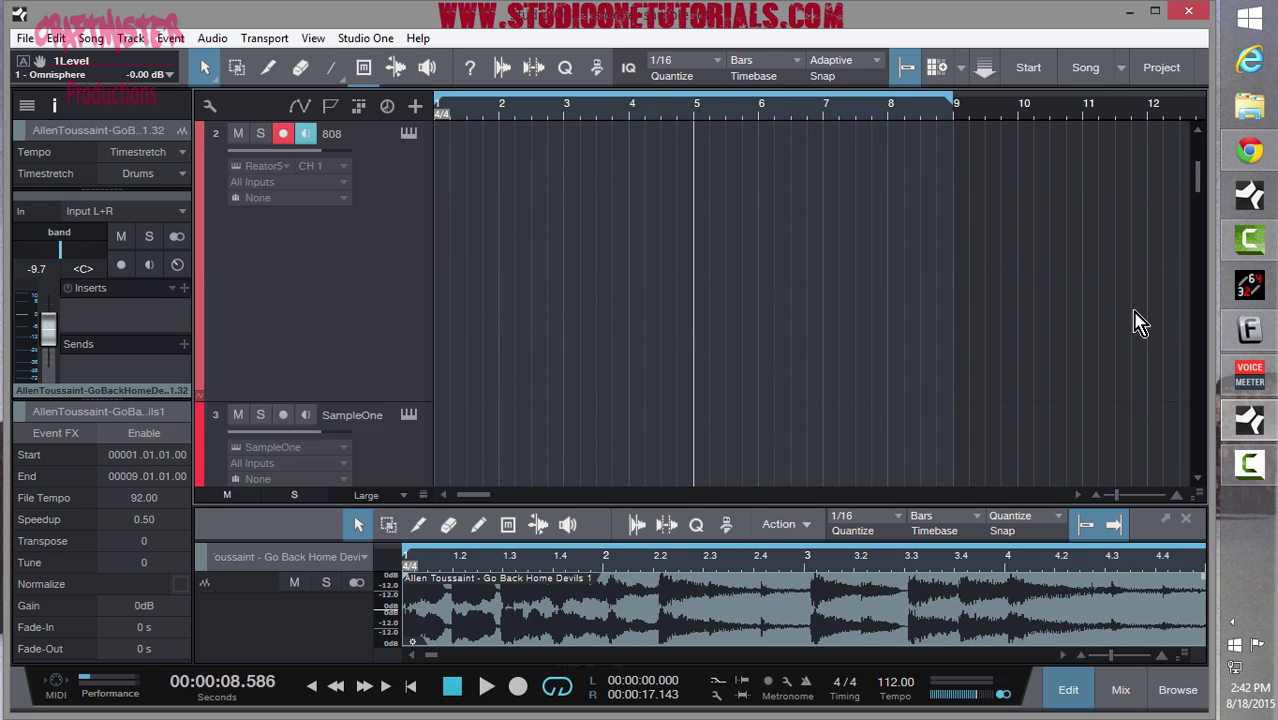
scroll(1145, 304, up, 3)
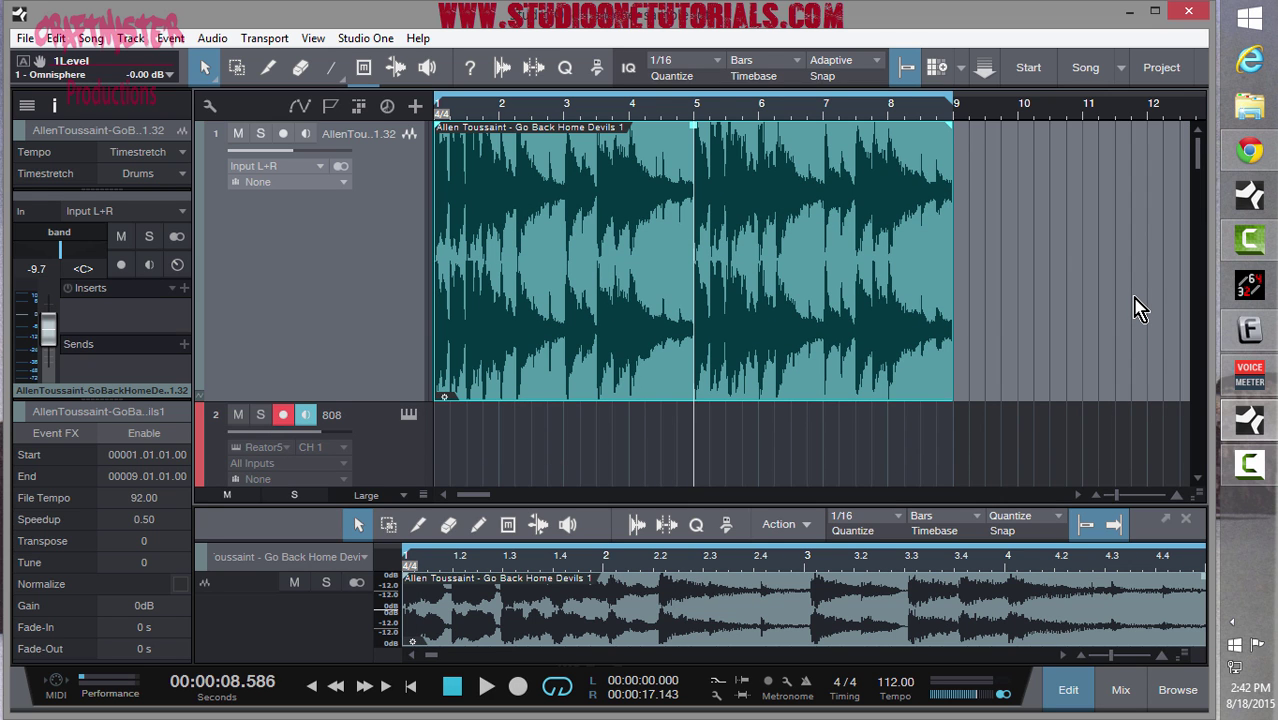